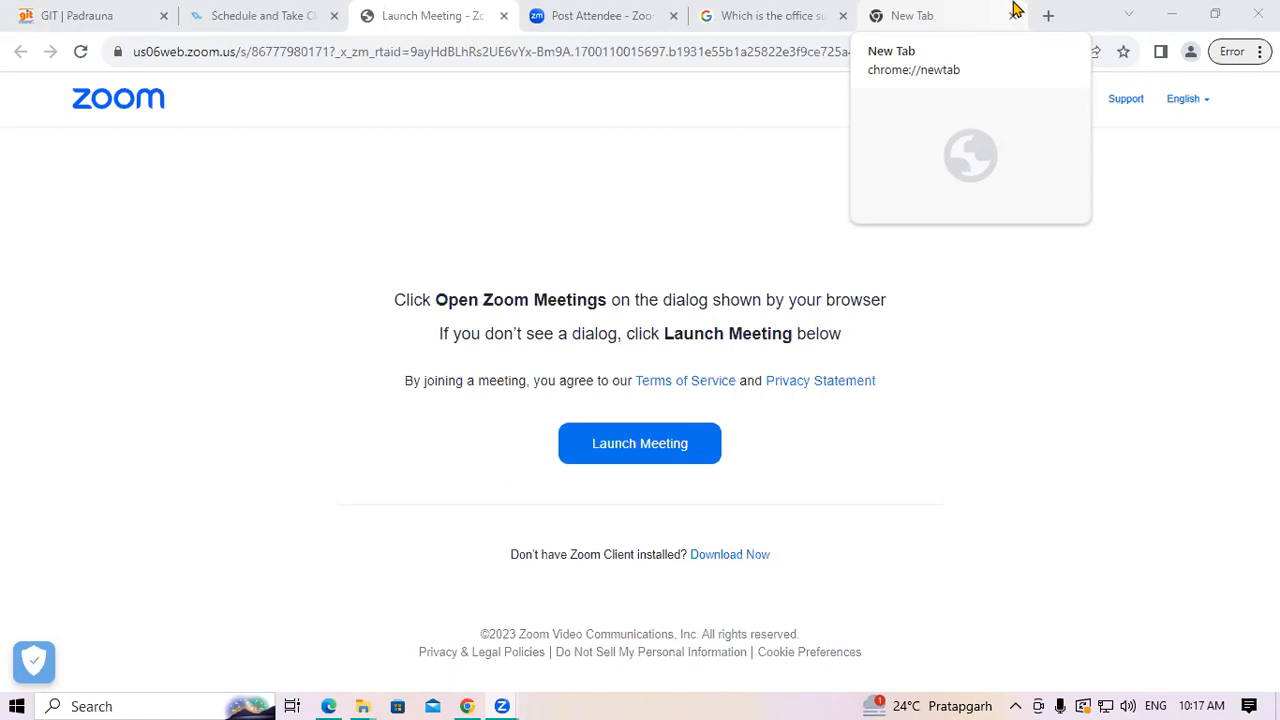
Bring the Tally Prime Basic Accounting PDF, open at the Payment Voucher section, to the front
left_click(328, 703)
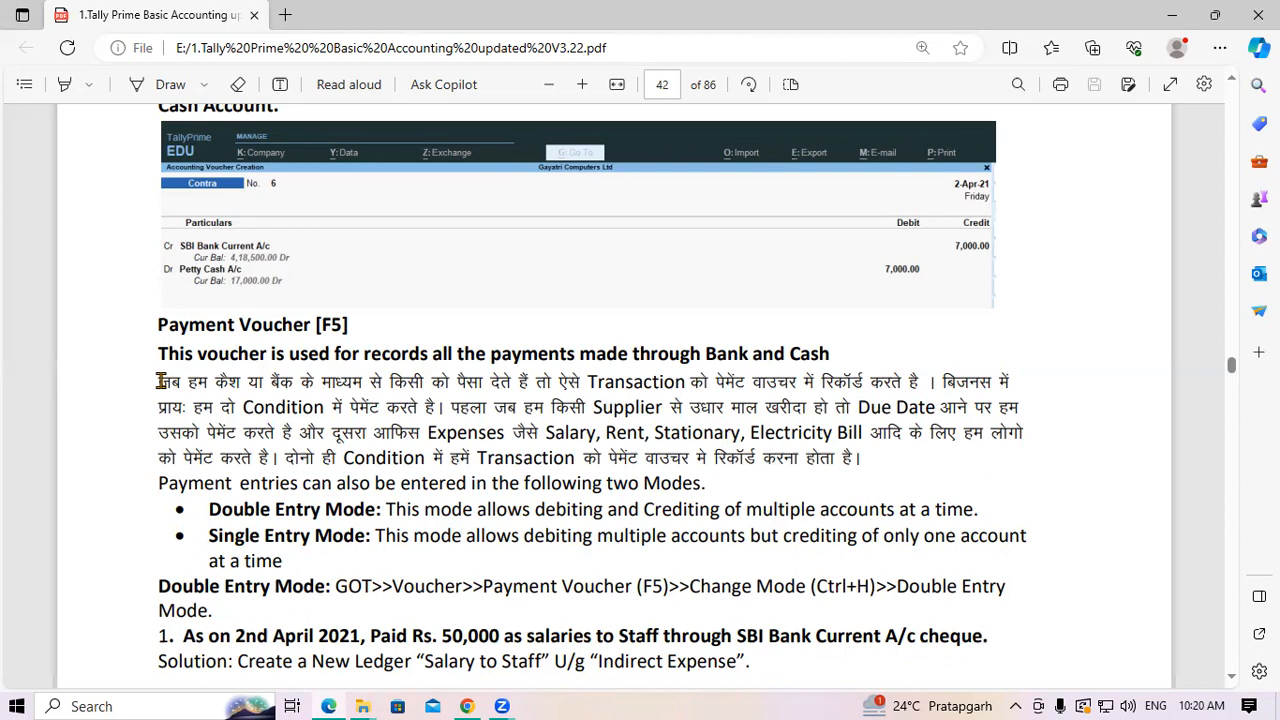
Highlight 'Double Entry Mode' and 'Single Entry', then scroll to the Rs. 50,000 salary cheque example
left_click_drag(211, 512, 376, 511)
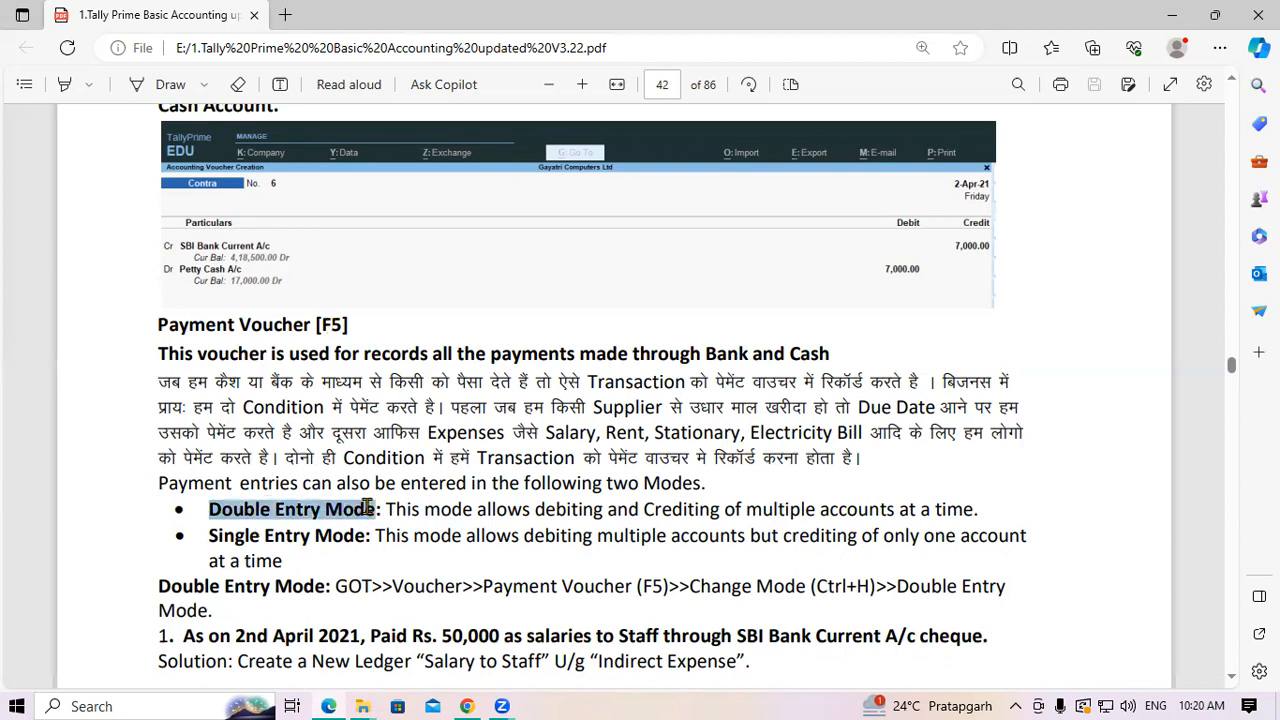
left_click(209, 535)
left_click_drag(209, 535, 308, 535)
scroll(428, 449, "down", 2)
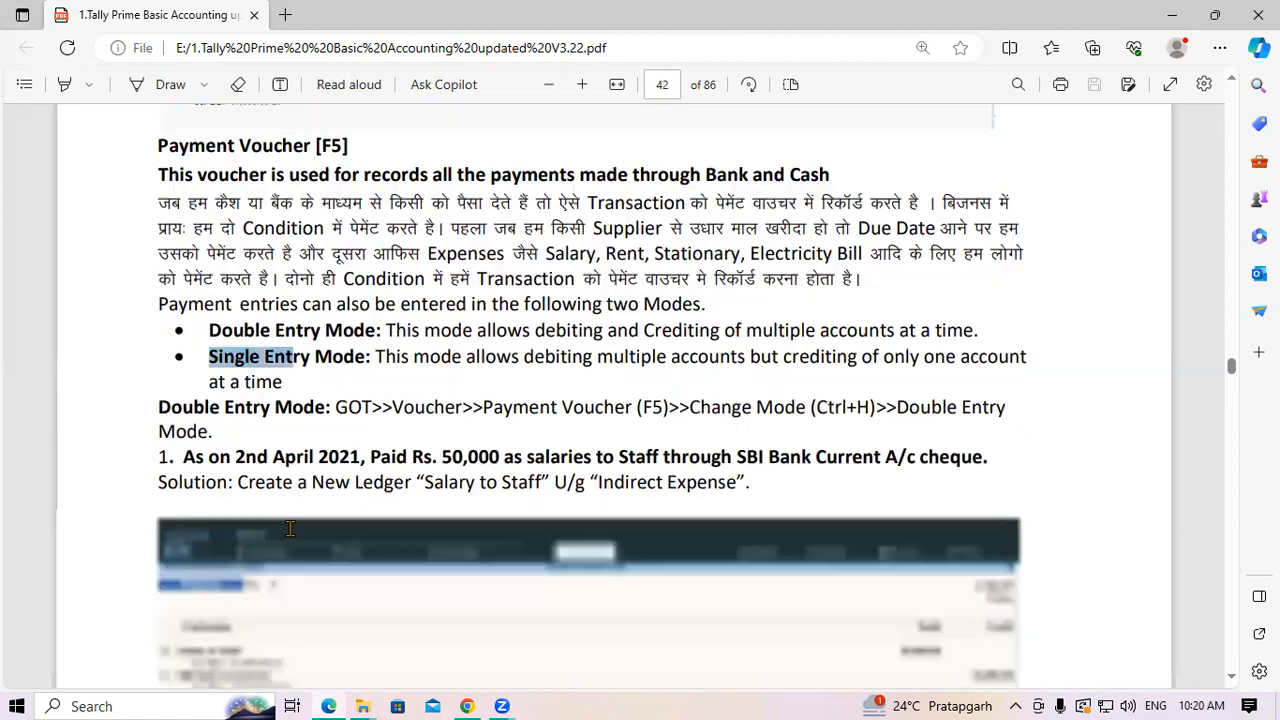
left_click(451, 434)
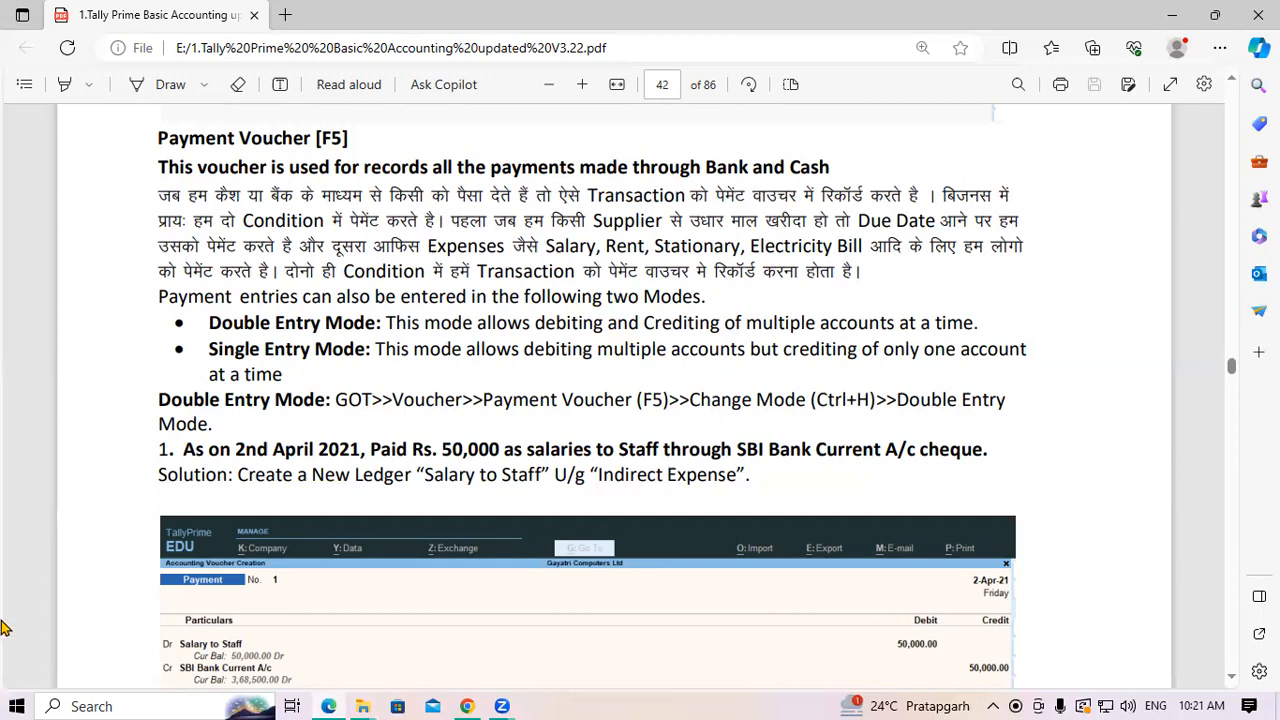
Highlight the date 2nd April 2021, the amount 50,000 and 'salaries' in example 1
left_click_drag(243, 446, 358, 449)
left_click(348, 449)
left_click_drag(442, 449, 573, 443)
left_click(507, 449)
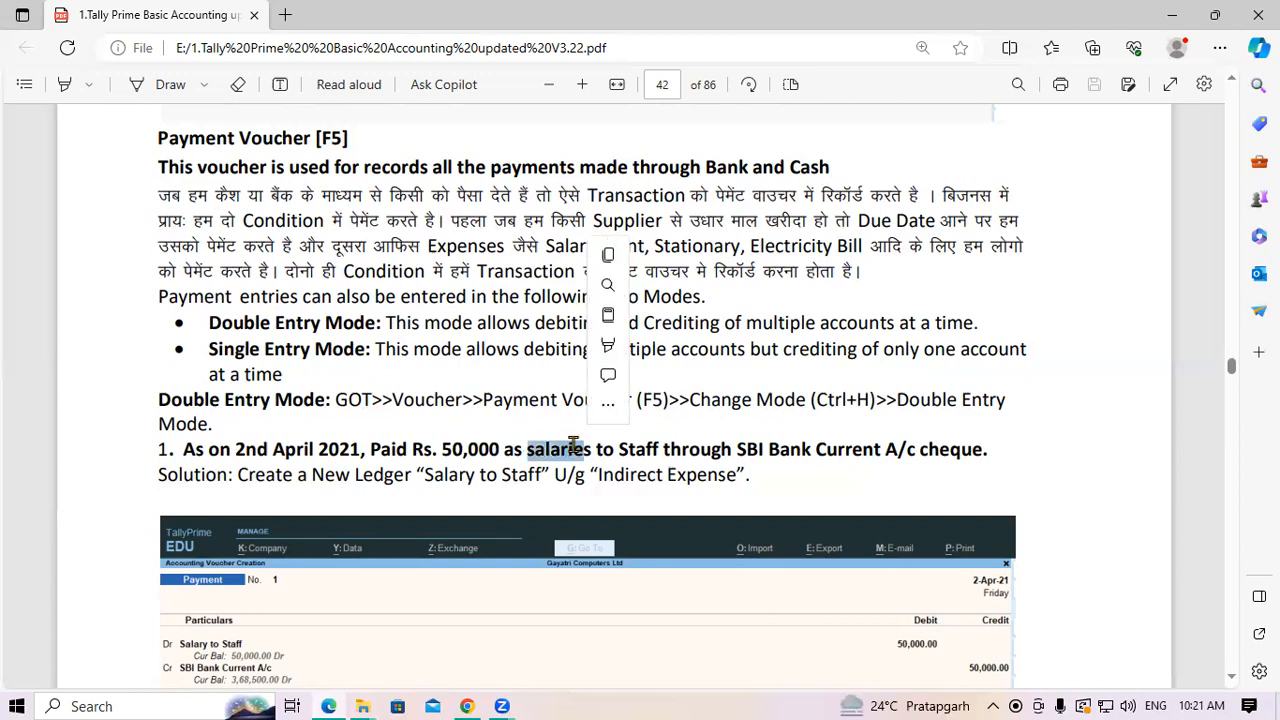
left_click(573, 443)
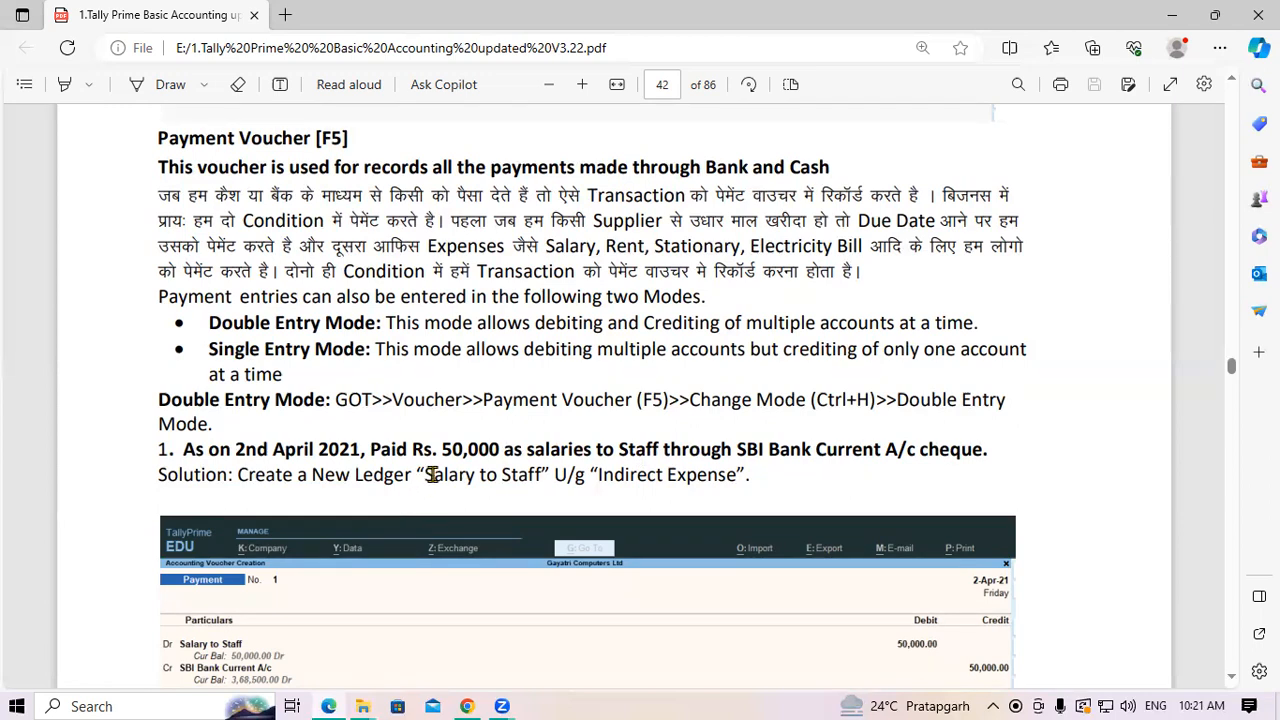
Highlight the ledger name 'Salary to Staff' and then show the Windows desktop
left_click_drag(424, 477, 543, 481)
left_click(543, 481)
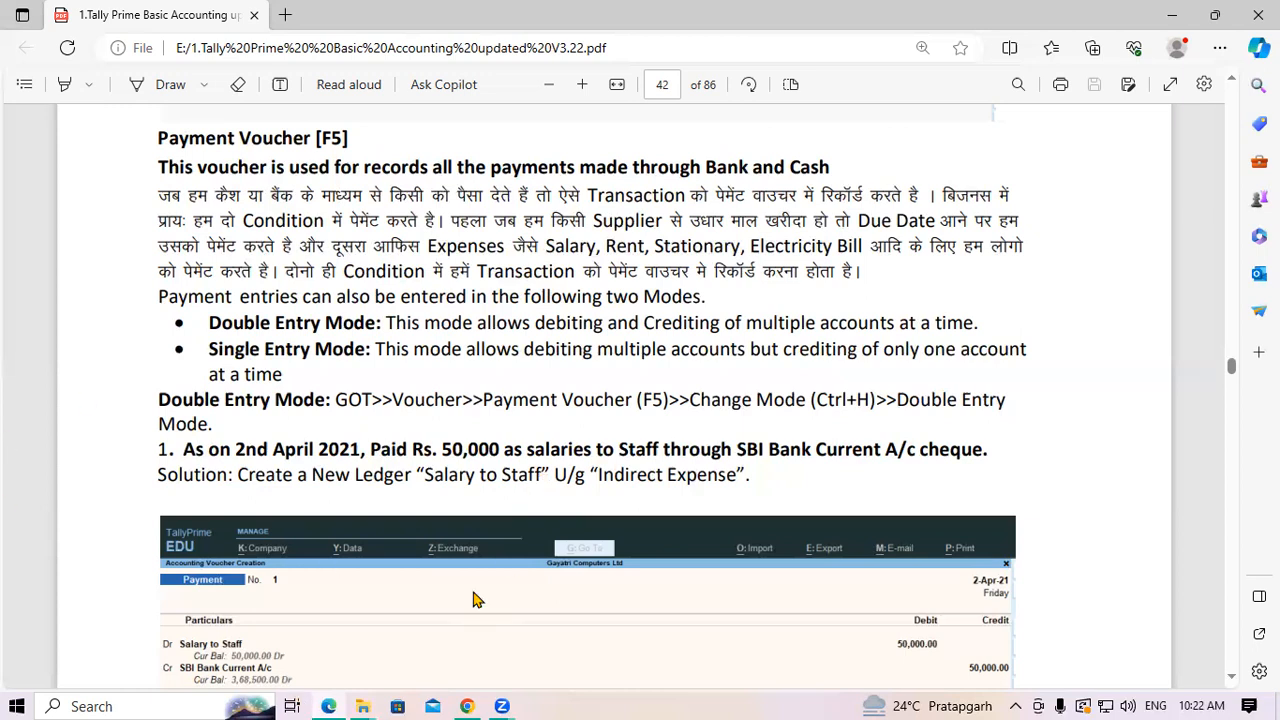
left_click_drag(426, 472, 540, 485)
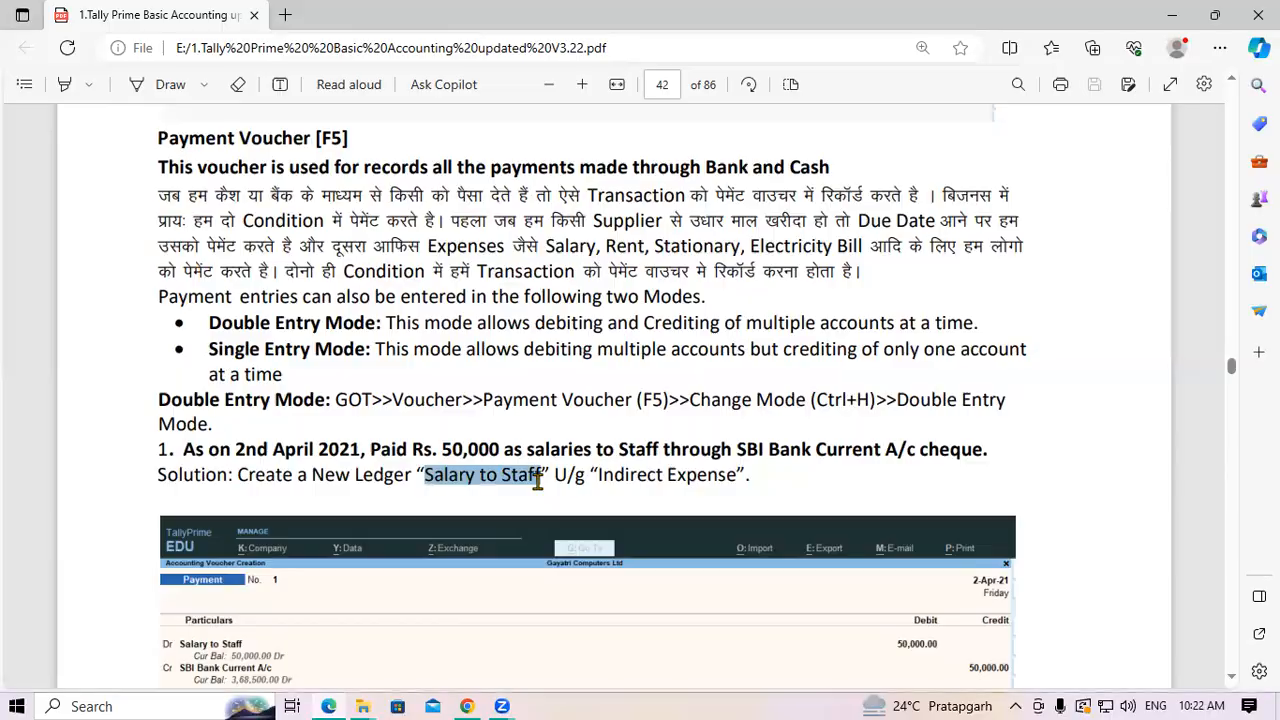
key("super+d")
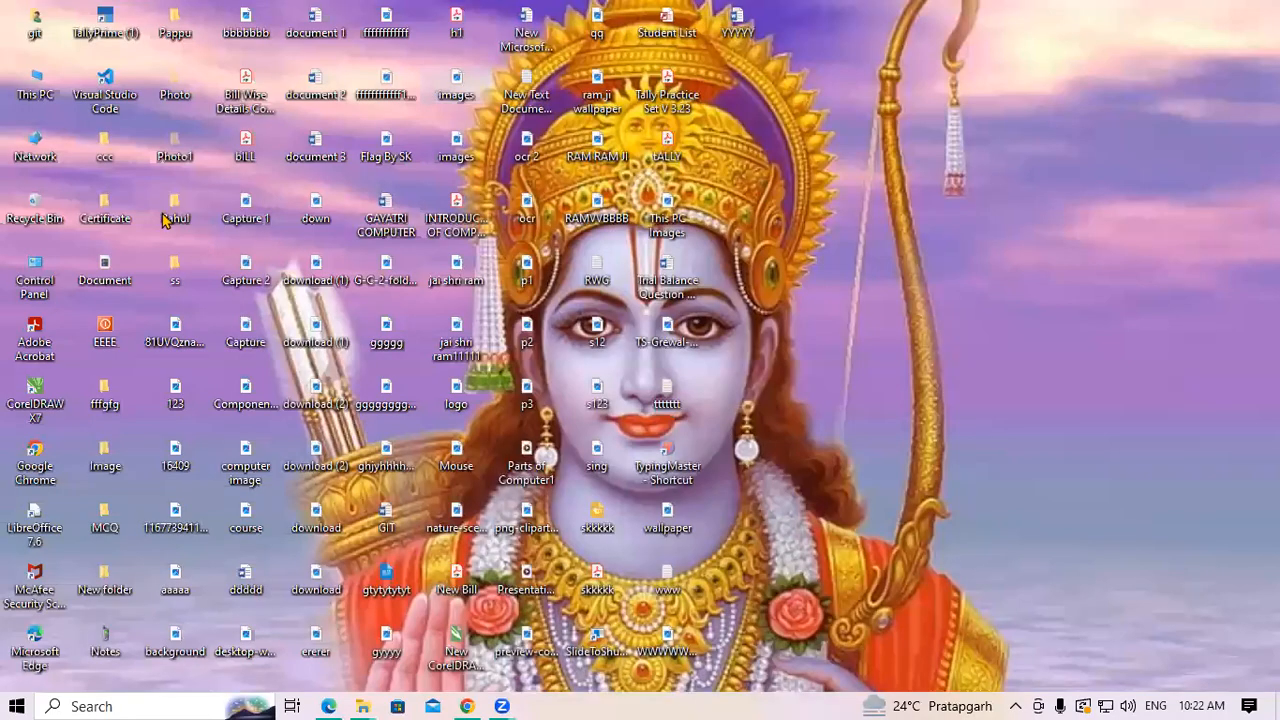
Launch TallyPrime EDU from its 'TallyPrime (1)' desktop shortcut
double_click(117, 18)
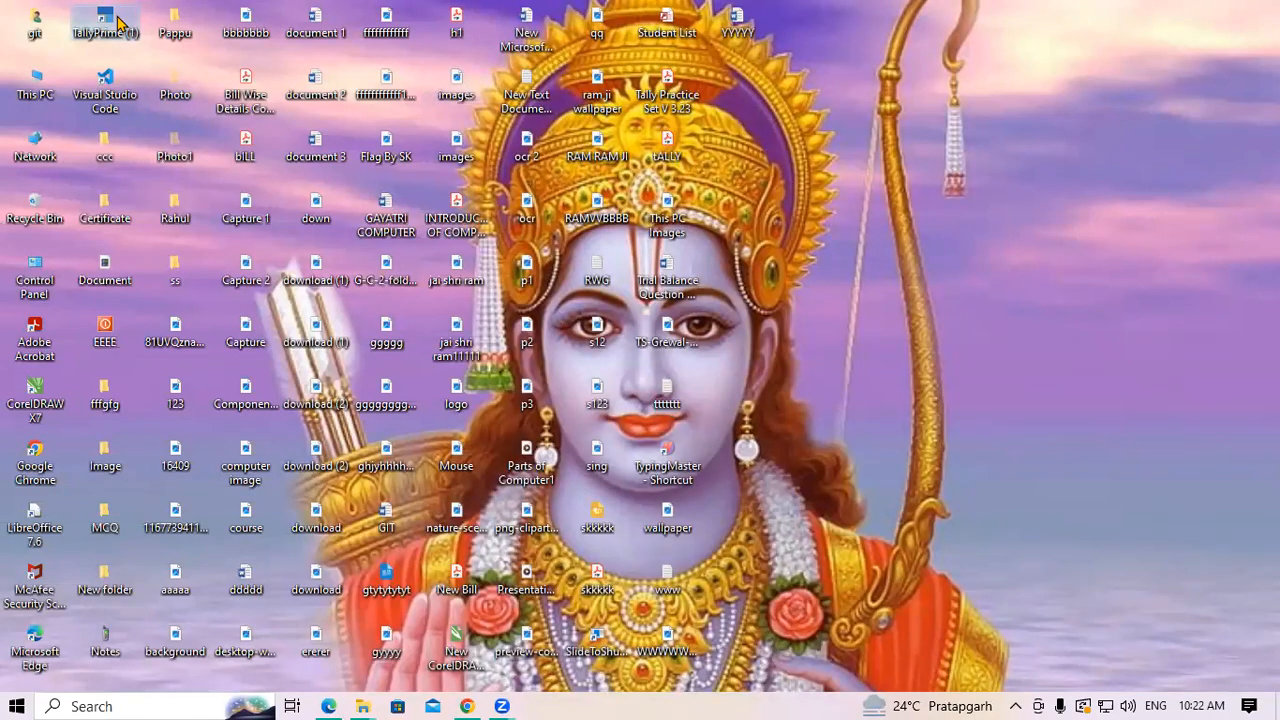
right_click(117, 18)
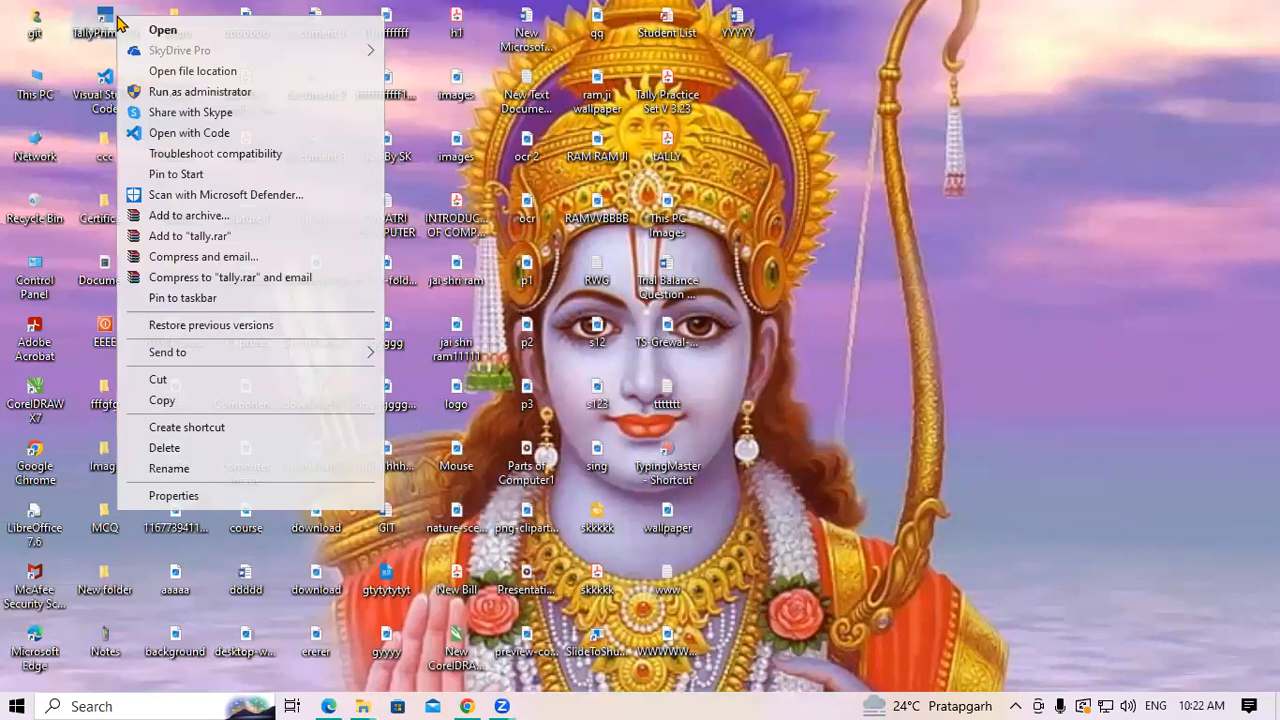
left_click(149, 34)
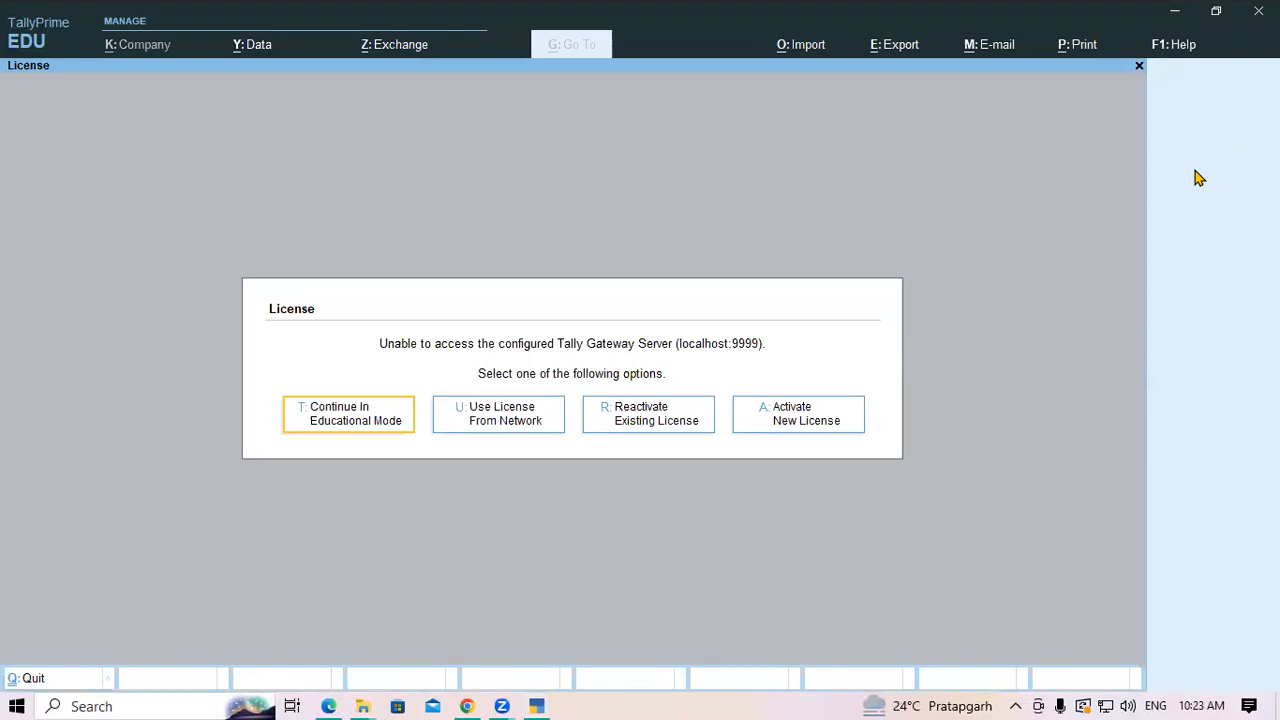
Continue in Educational Mode and load Gayatri Computer Pvt.Ltd from D:\SKKKK
key("Return")
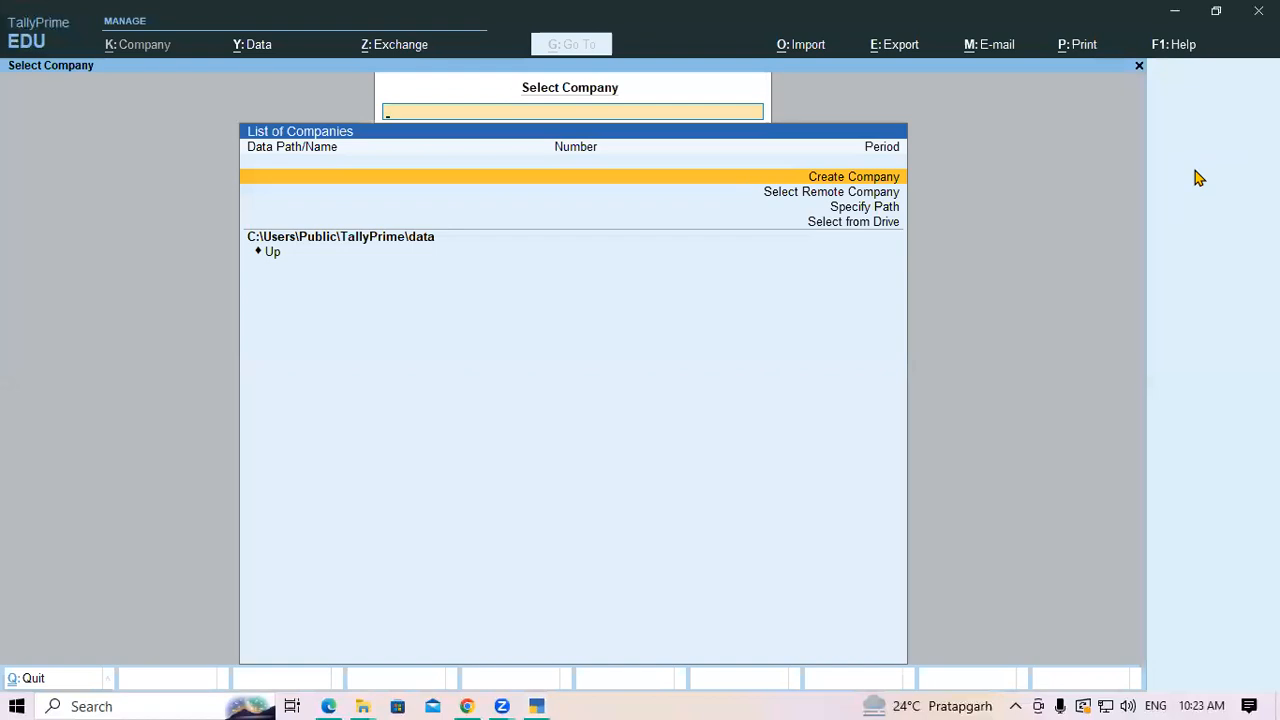
key("Down")
key("Down")
key("Down")
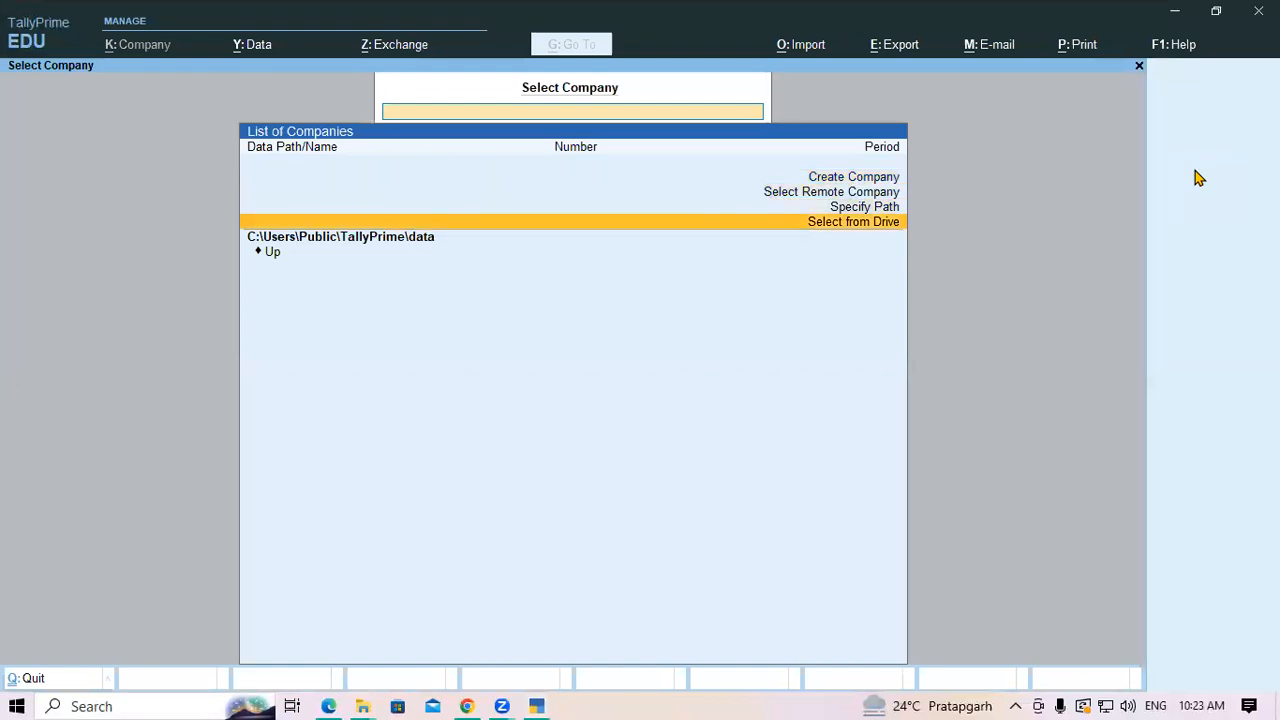
key("Return")
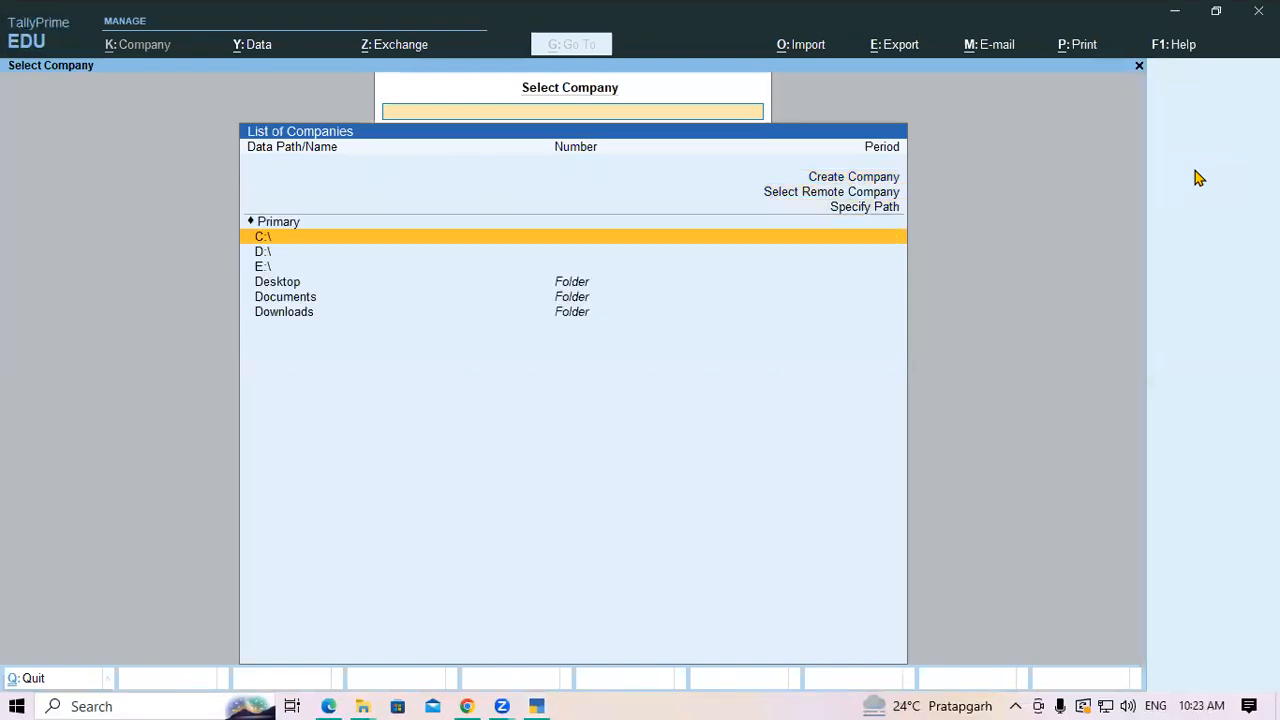
key("Down")
key("Return")
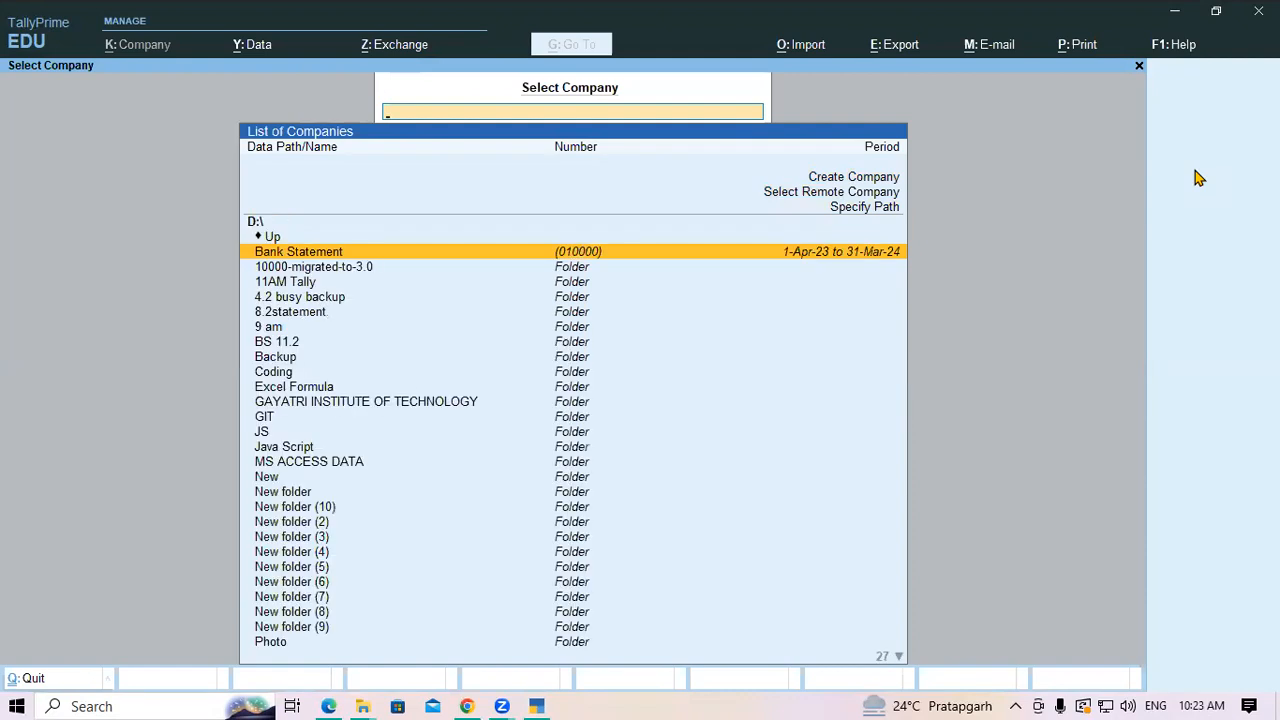
type("skk")
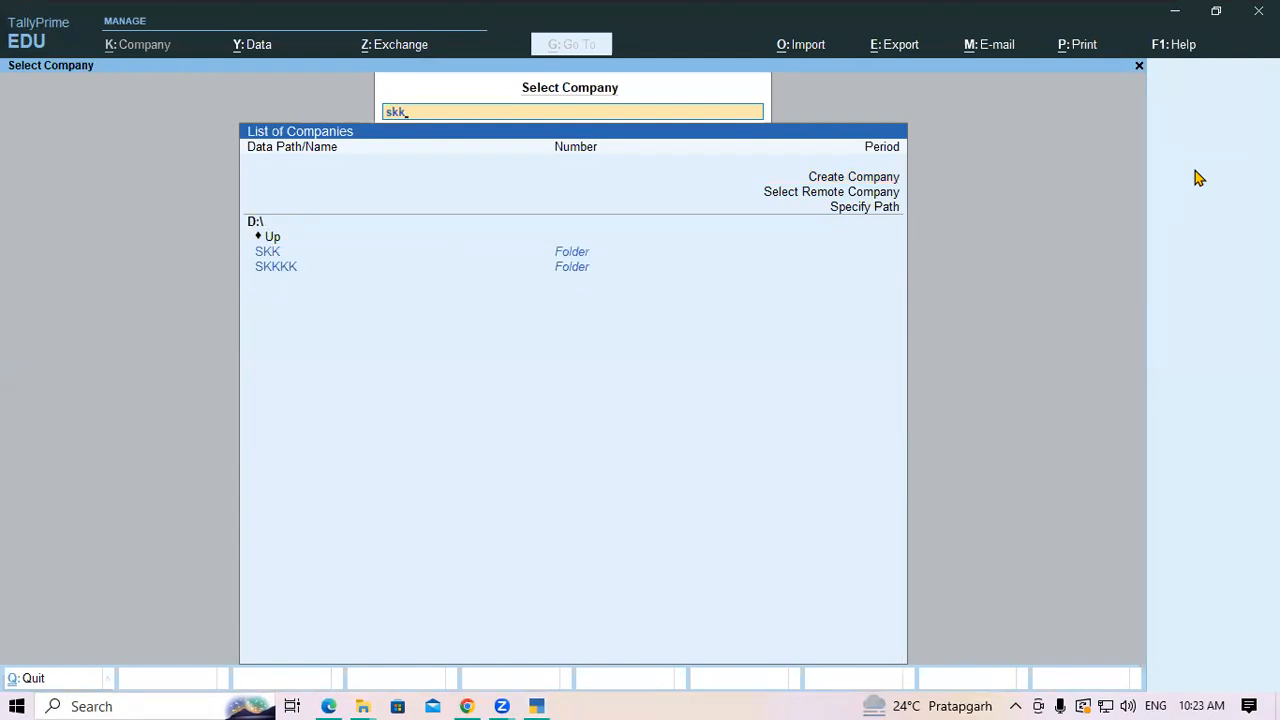
key("Down")
key("Down")
key("Return")
key("Return")
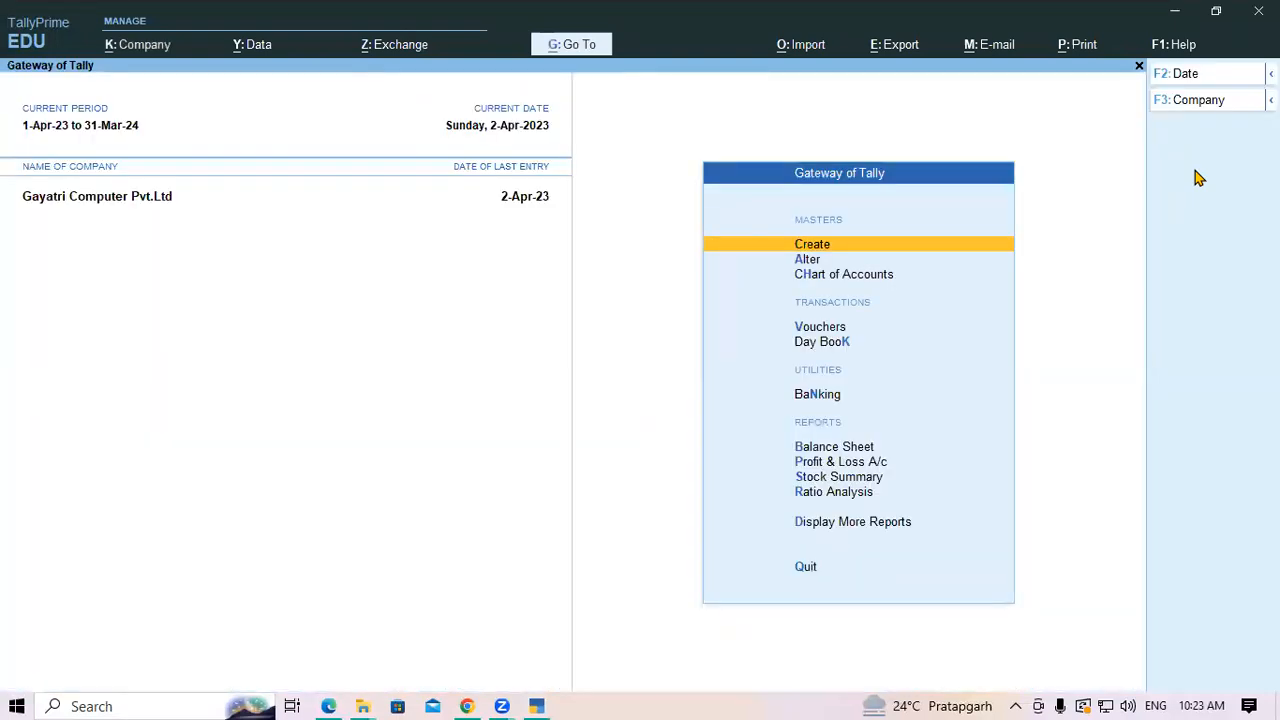
Open voucher entry, then quit the blank payment voucher without saving
key("Down")
key("Down")
key("Down")
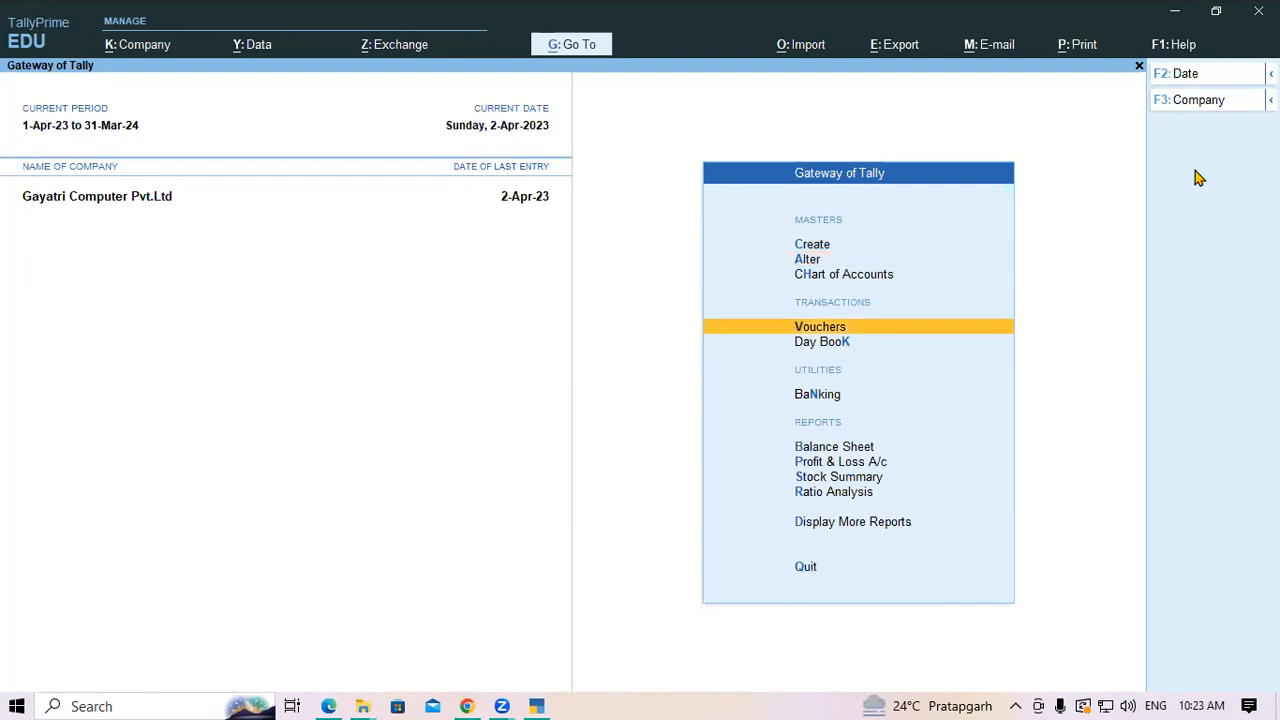
key("Return")
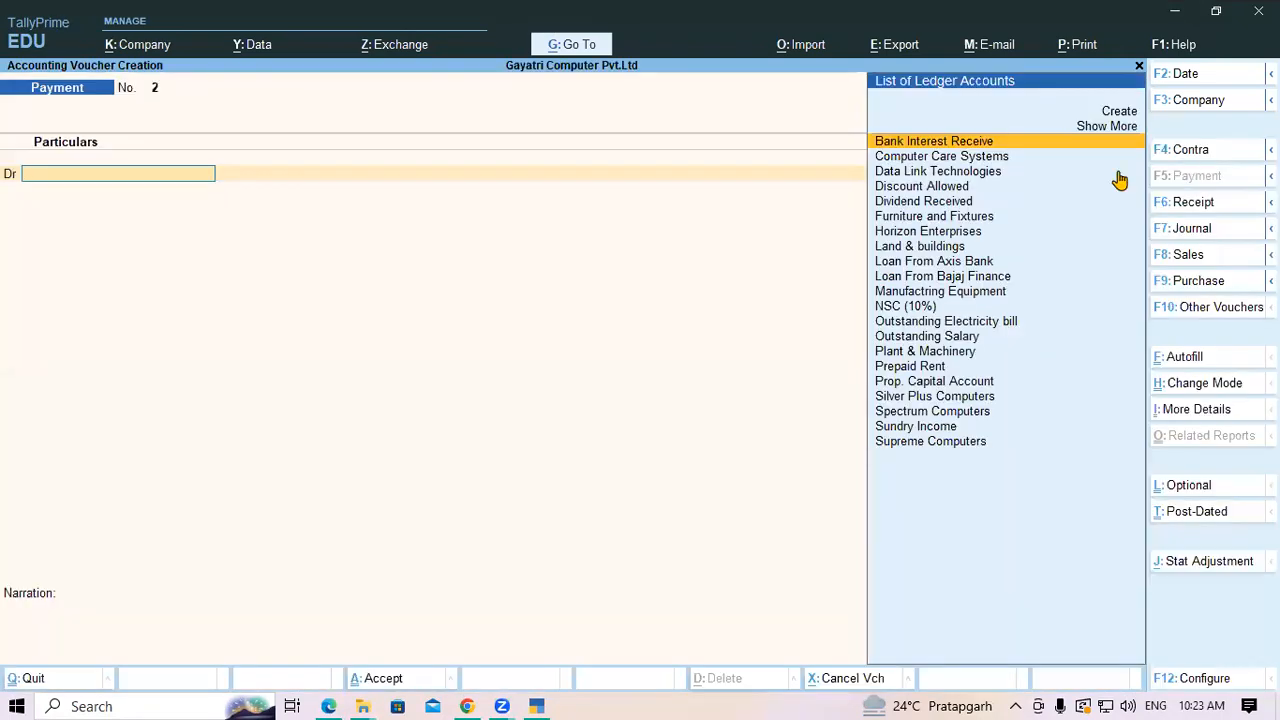
key("Escape")
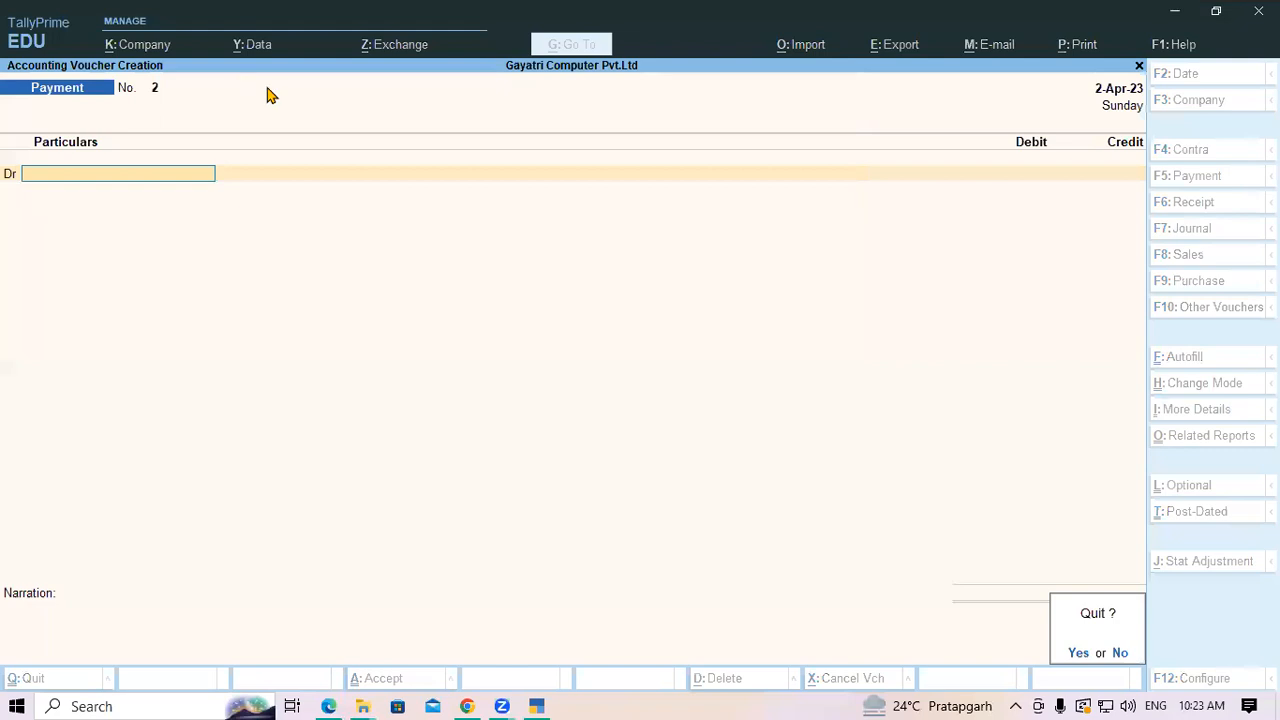
key("y")
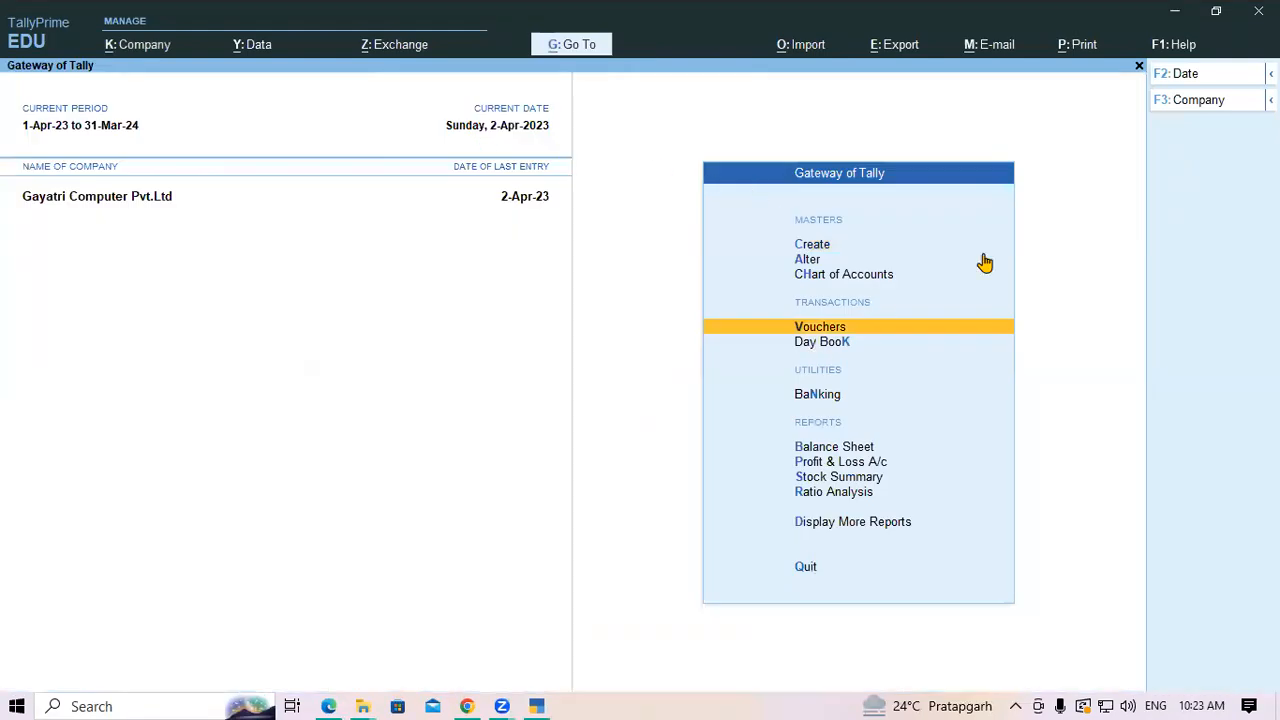
Review the Day Book's 2-Apr-23 entries, then start a new Payment voucher No. 2
key("Down")
key("Return")
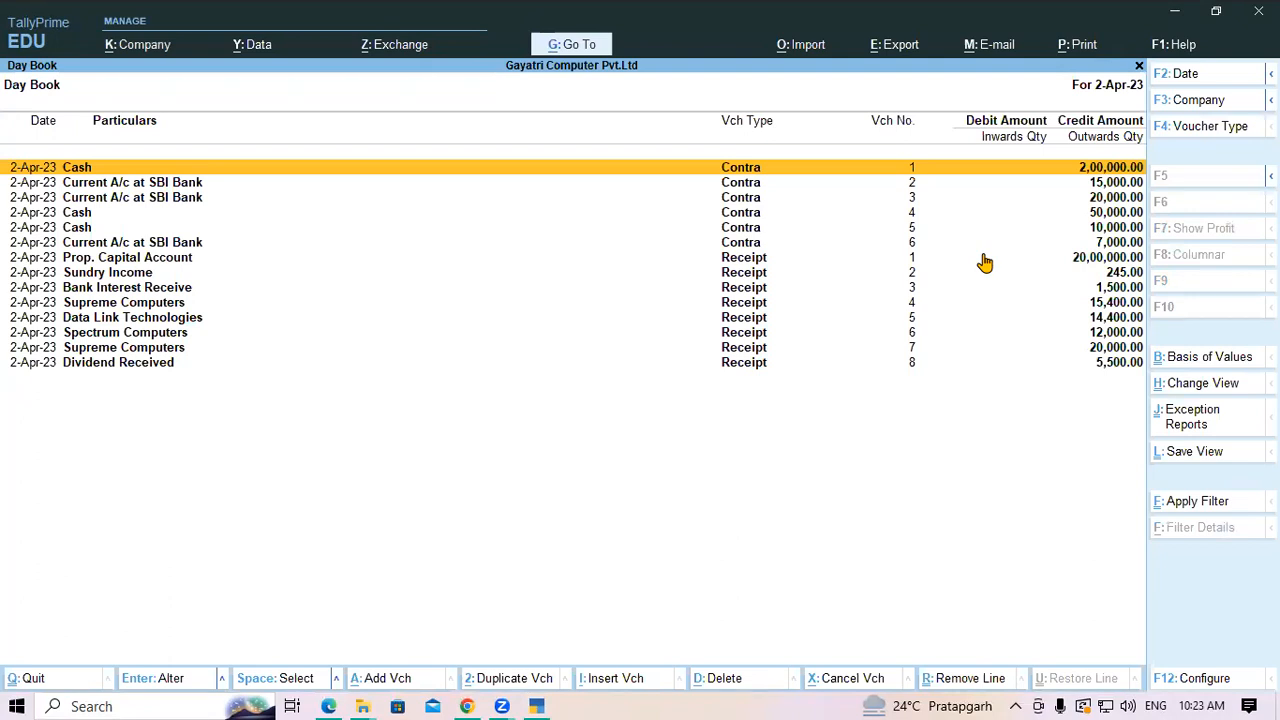
key("Escape")
key("Up")
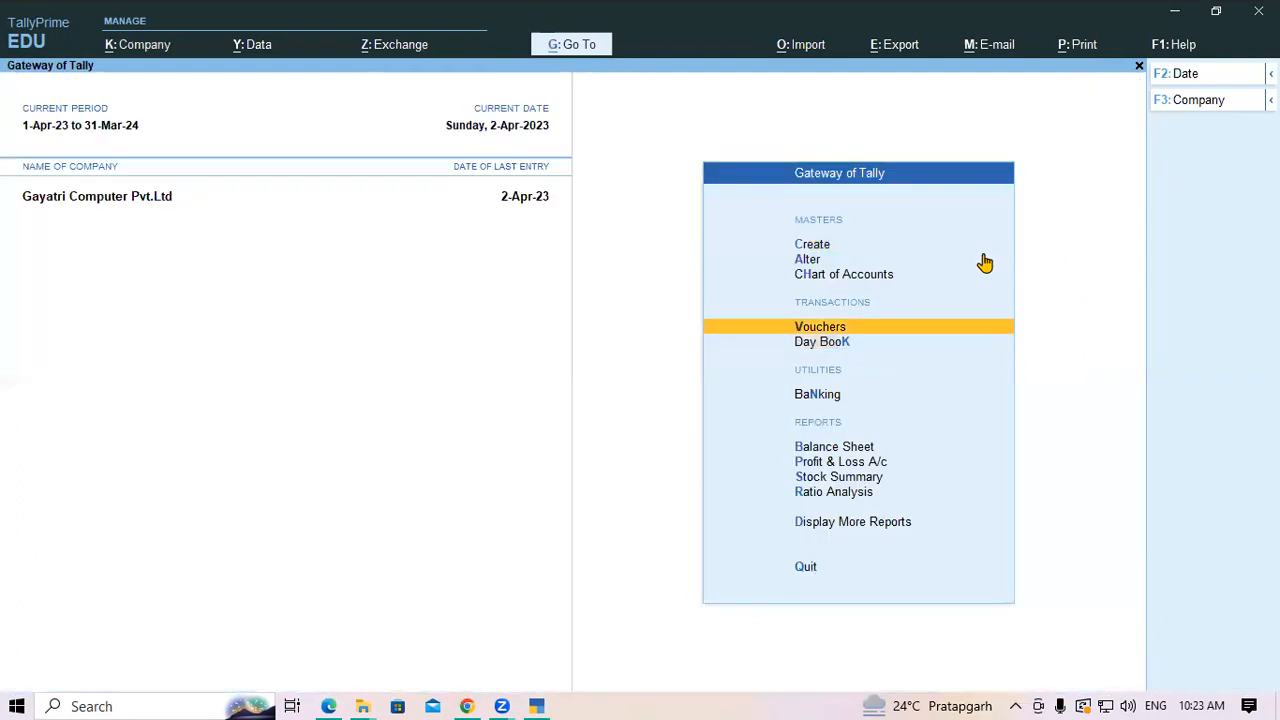
key("Return")
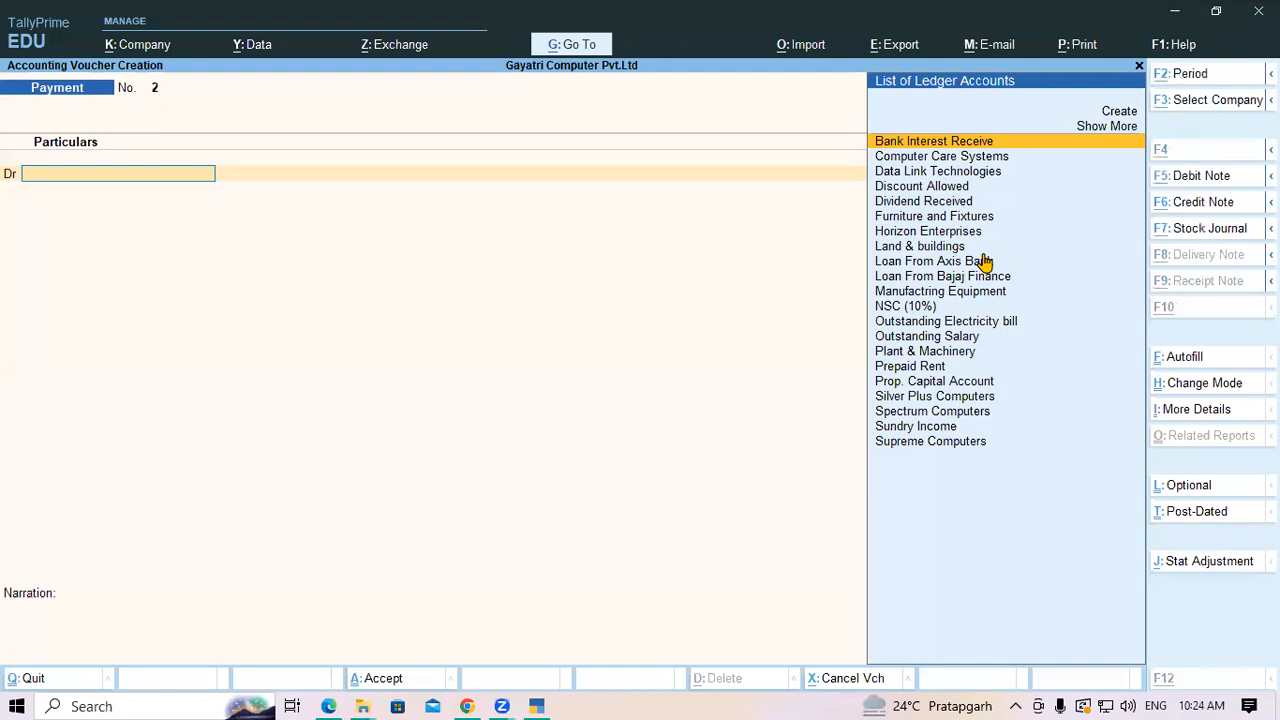
From the voucher, create ledger 'Salary to Staff' under Indirect Expenses with GST Not Applicable
key("alt+c")
type("Salary to Staff")
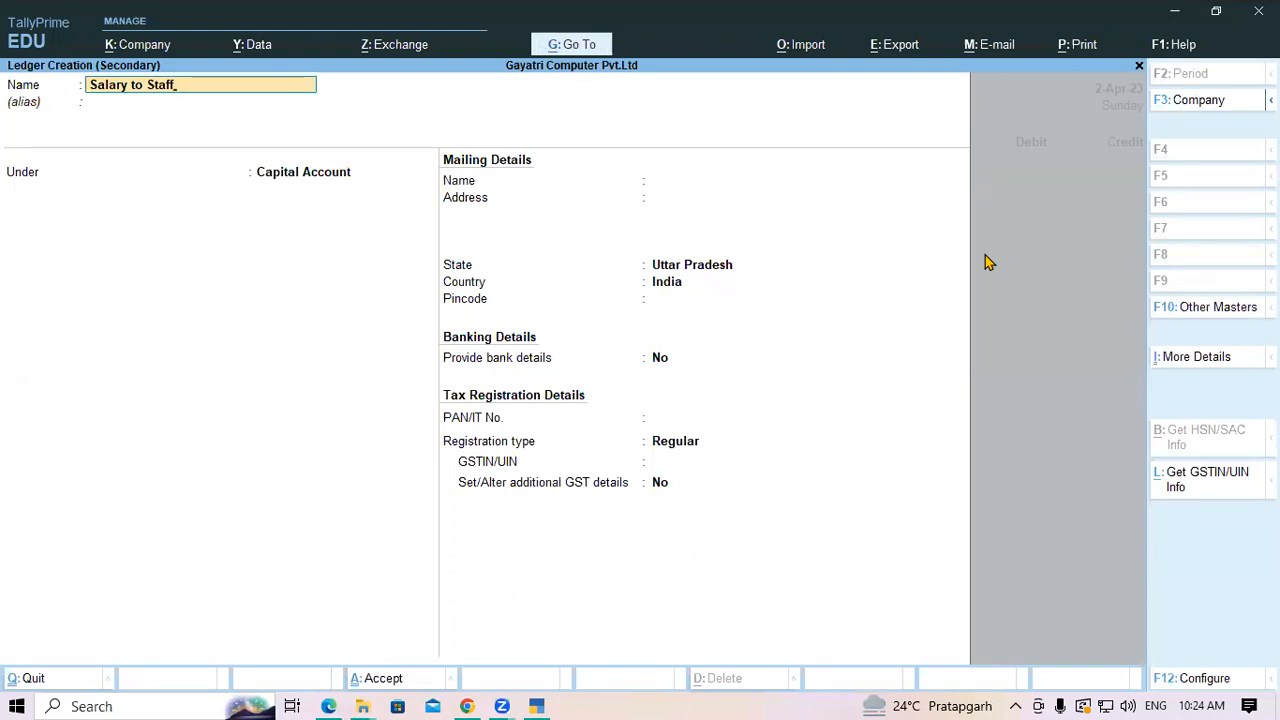
key("Return")
key("Return")
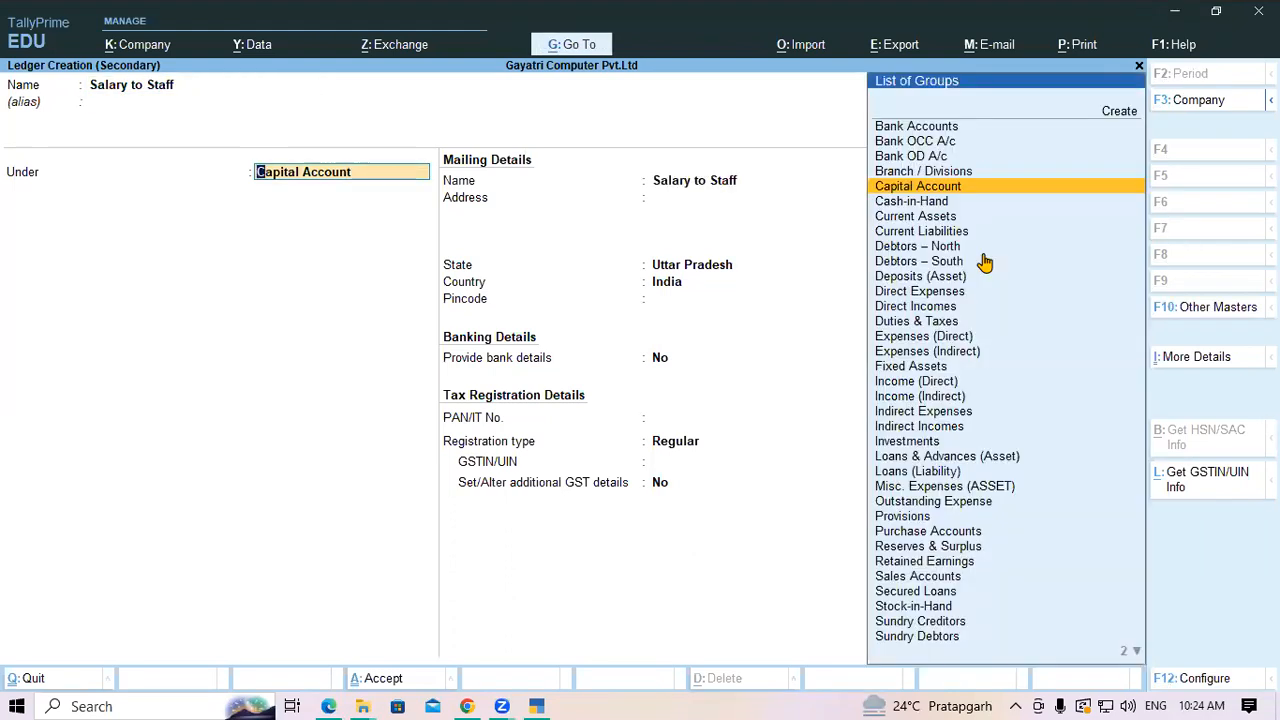
type("In")
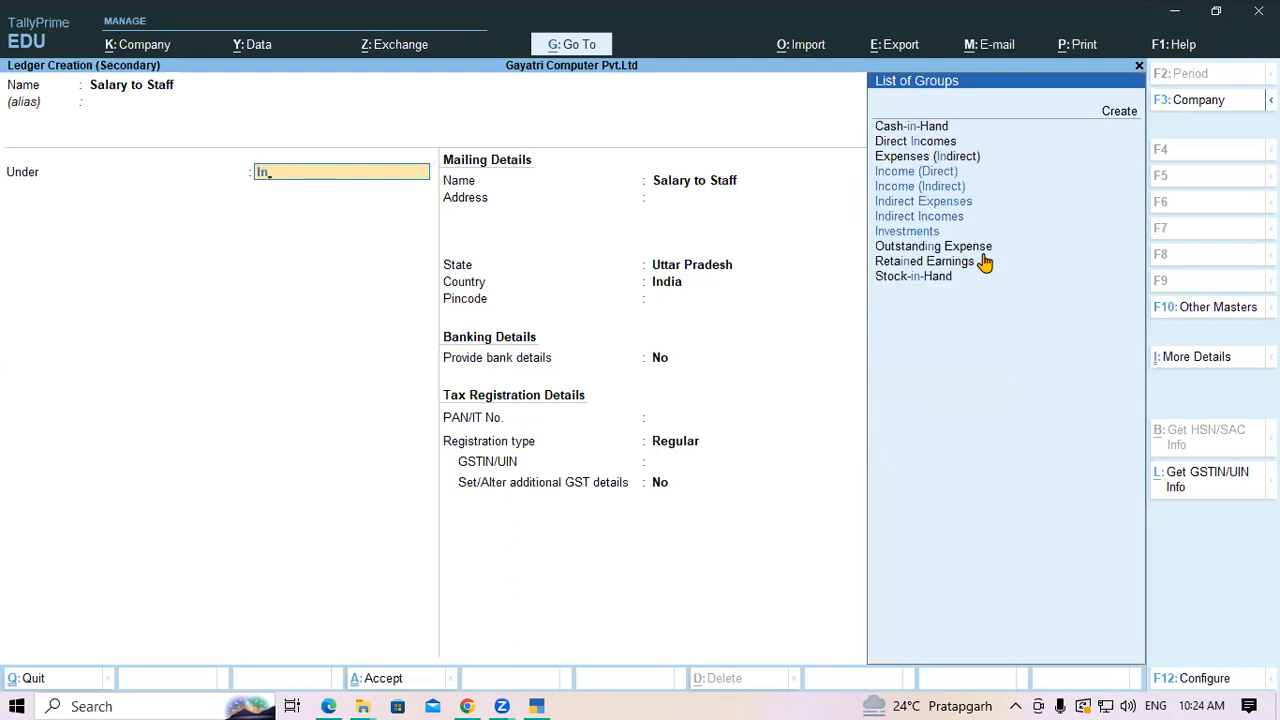
key("Down")
key("Down")
key("Return")
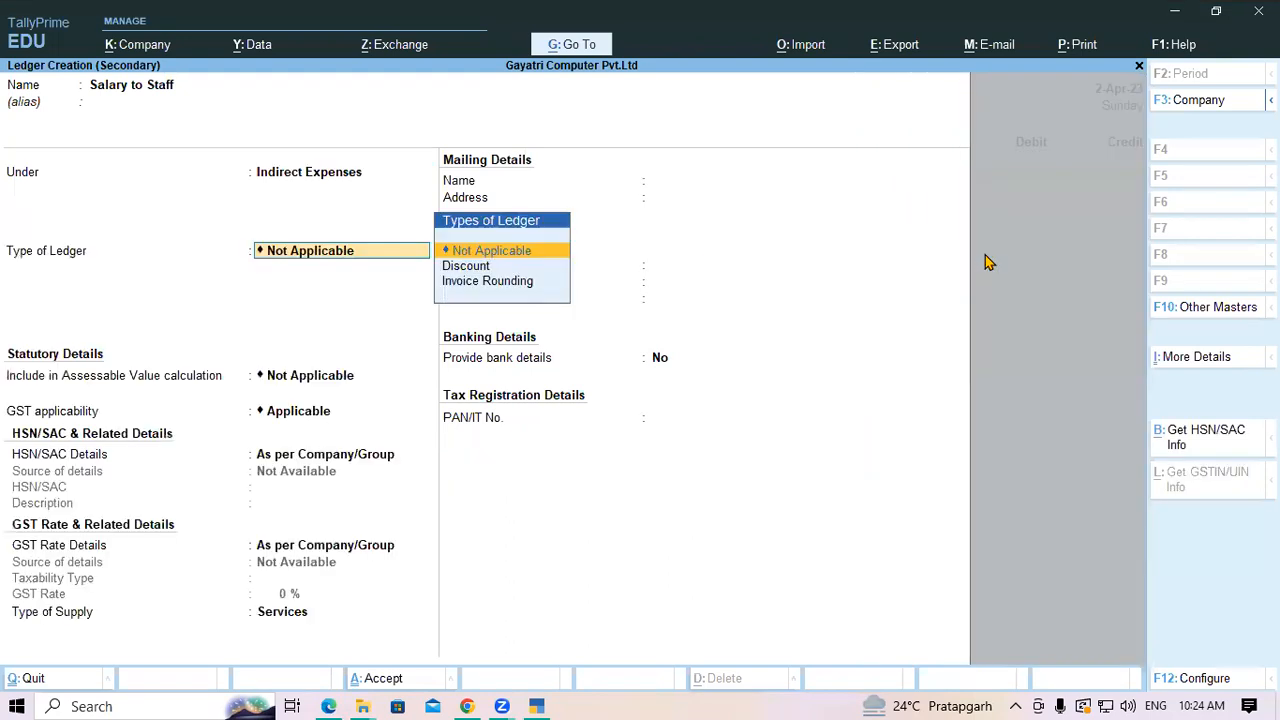
key("Return")
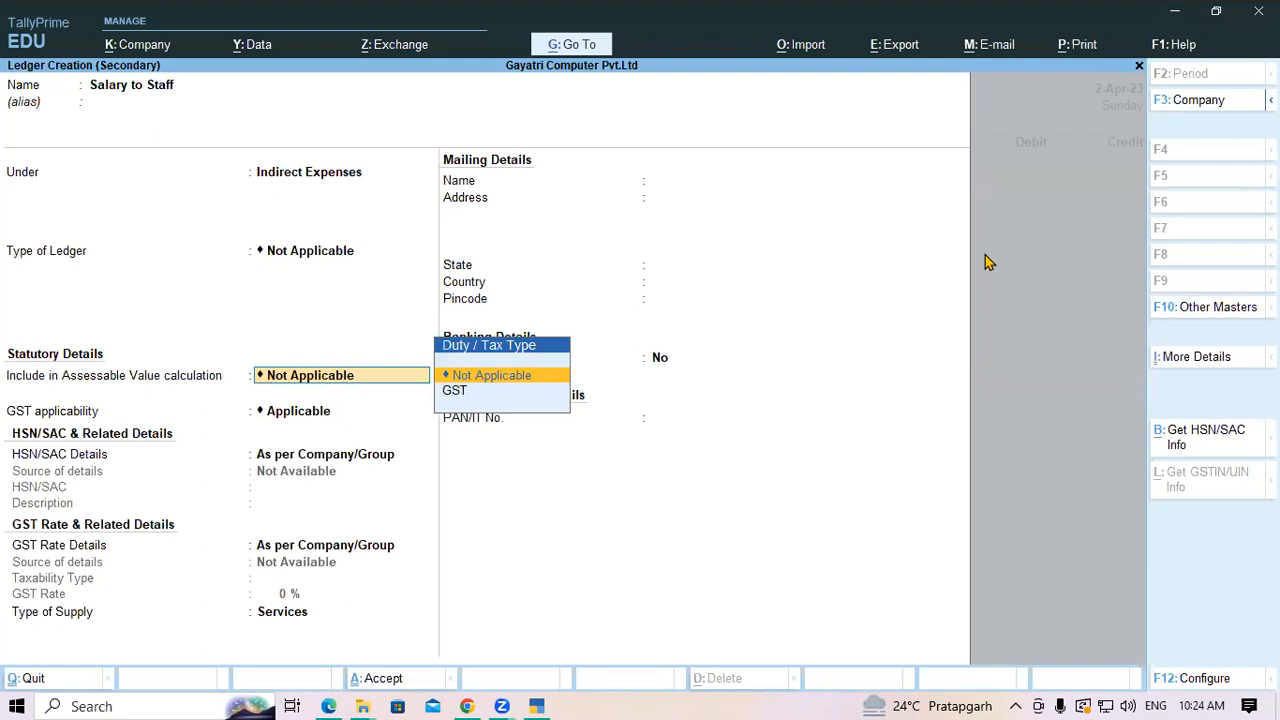
key("Return")
type("No")
key("Return")
key("Return")
key("Return")
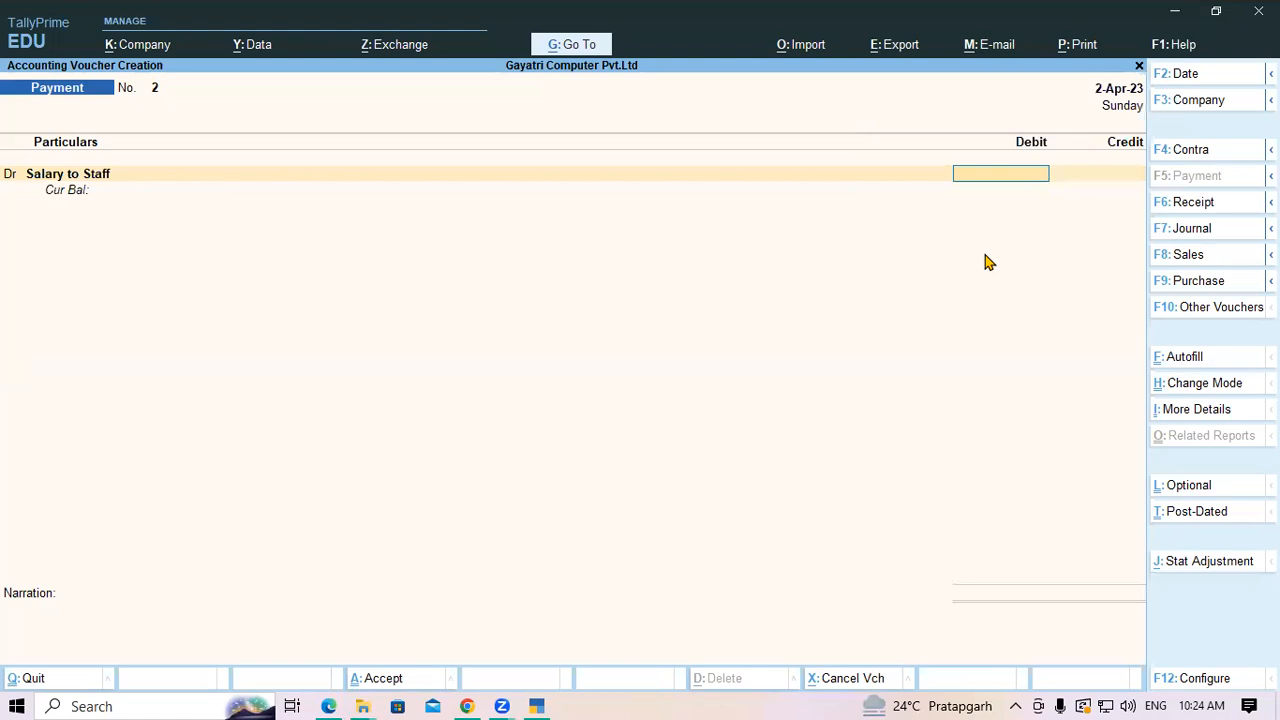
Debit Salary to Staff 50,000 and credit Current A/c at SBI Bank by cheque
type("50000")
key("Return")
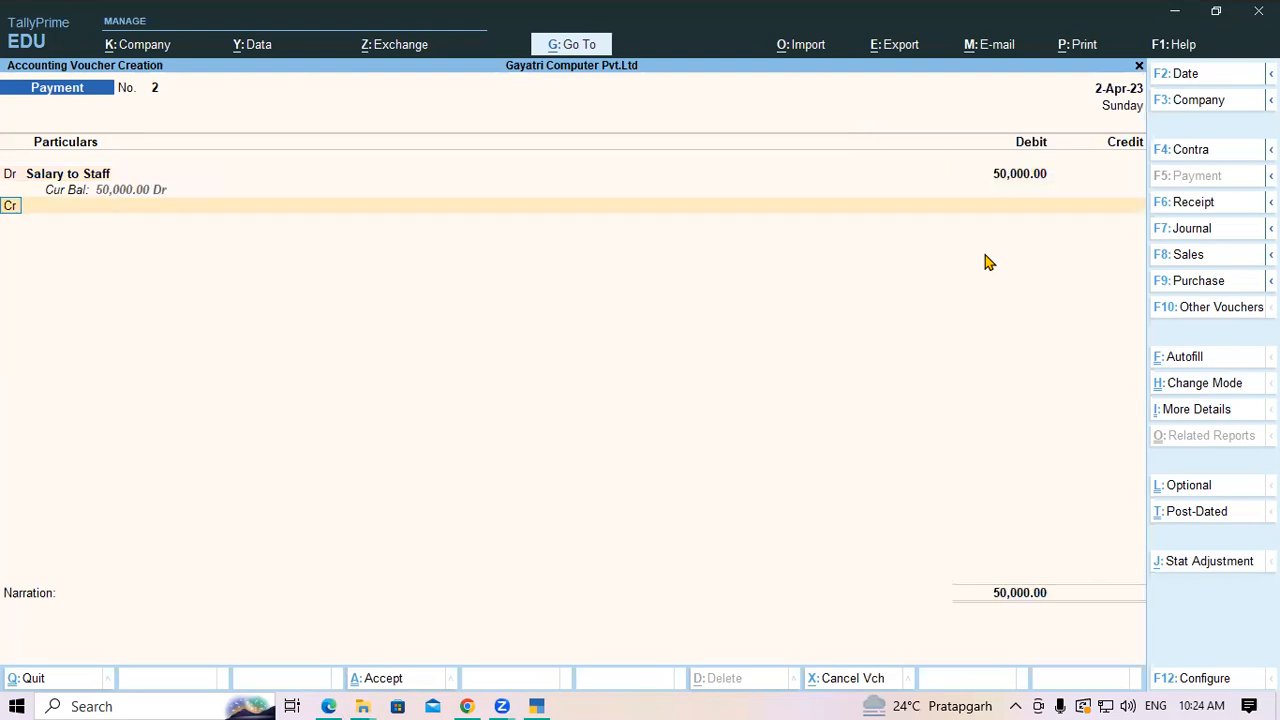
key("Return")
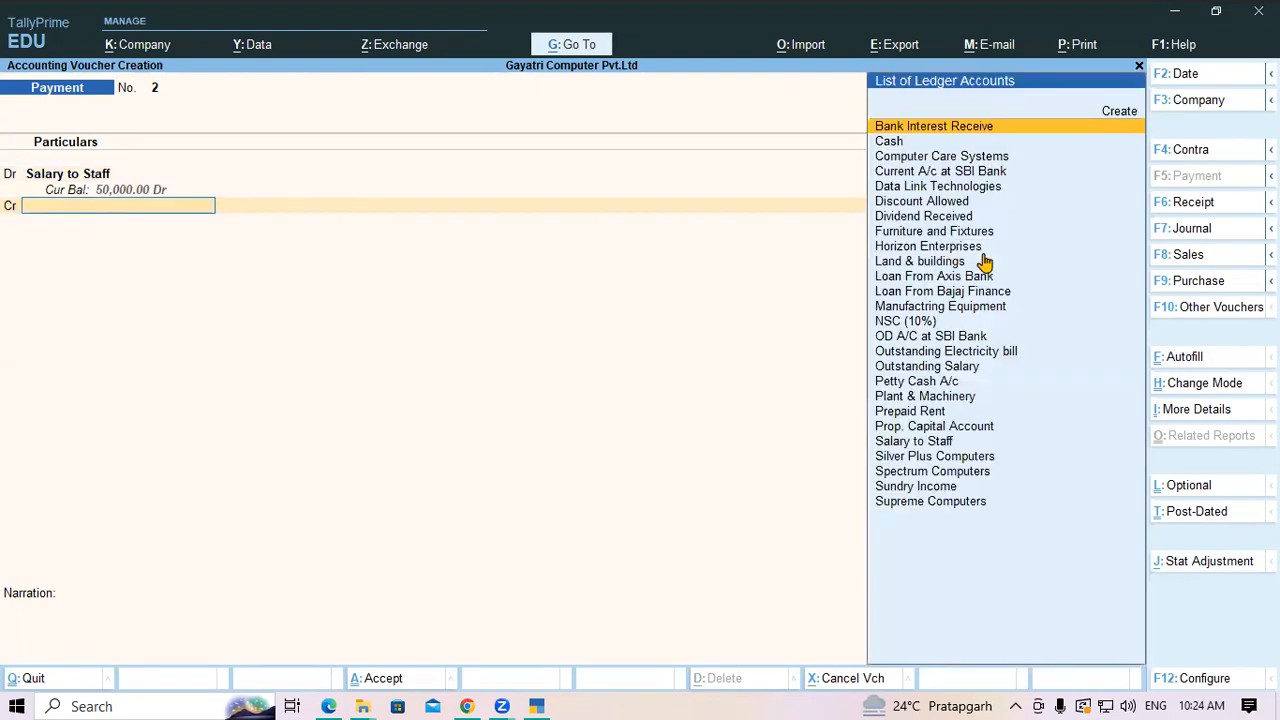
type("Sbi")
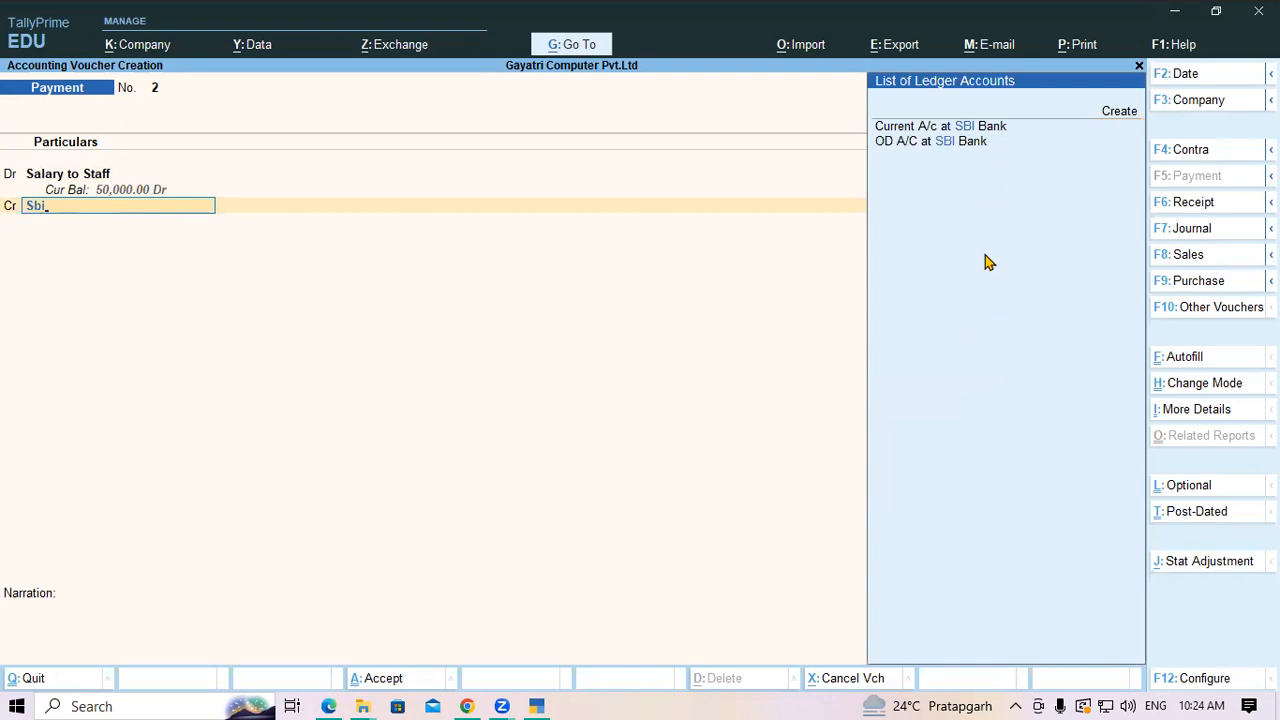
key("Down")
key("Return")
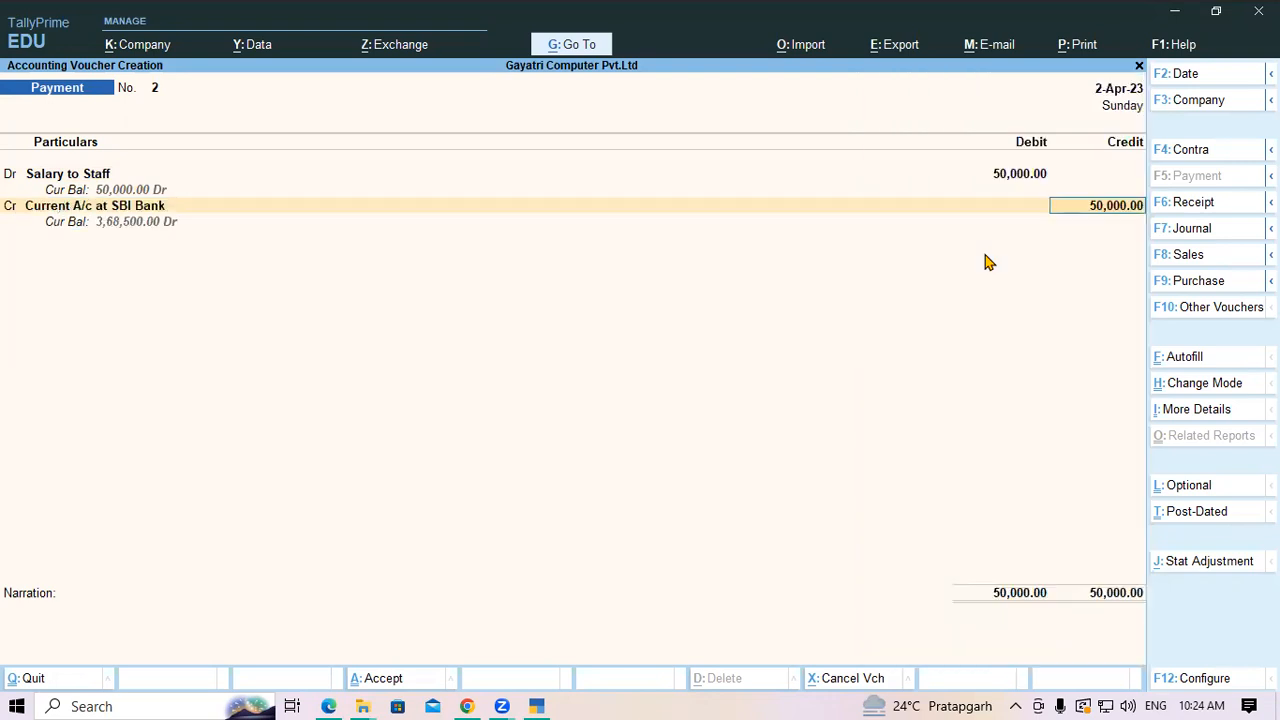
key("Return")
key("Return")
key("Return")
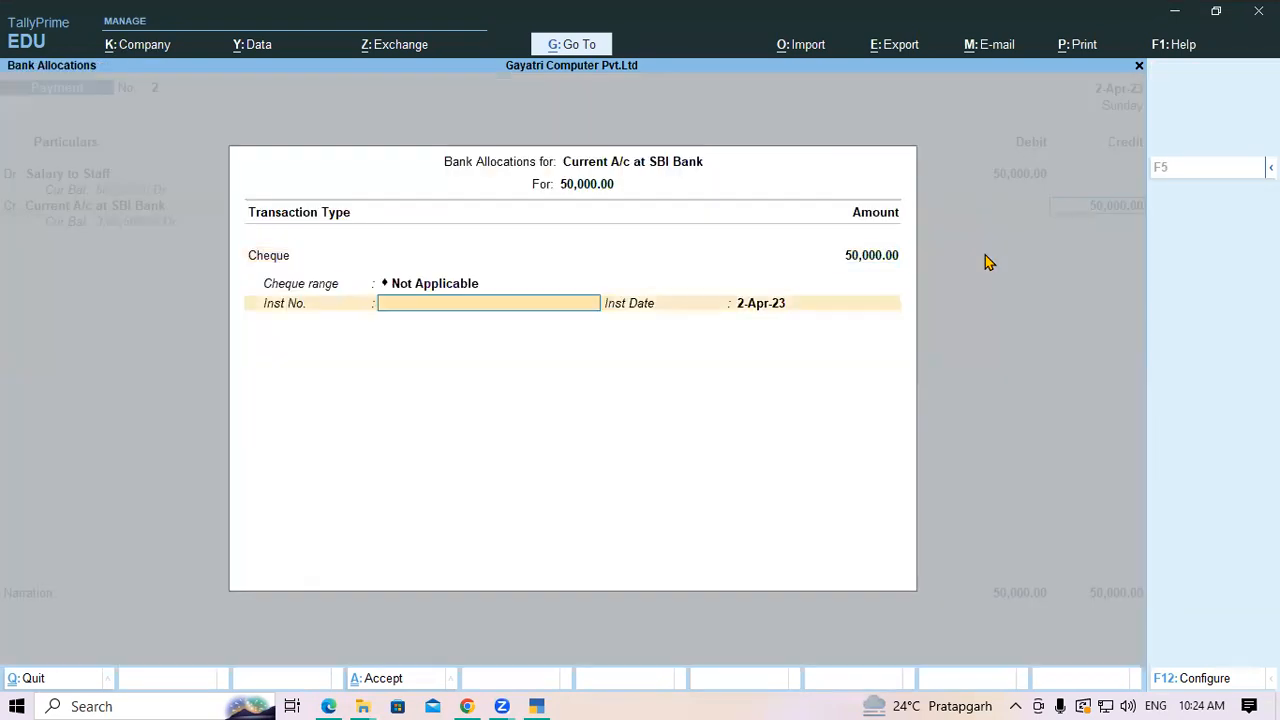
key("Return")
key("Return")
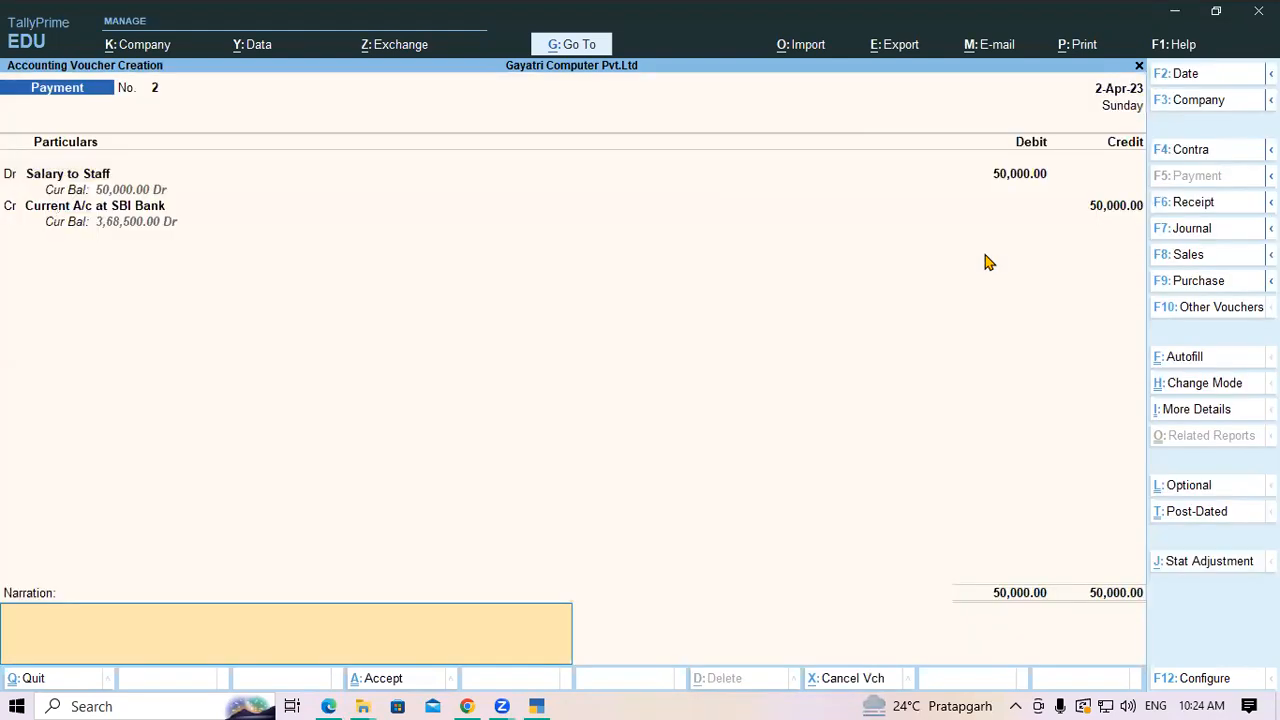
key("Return")
key("Return")
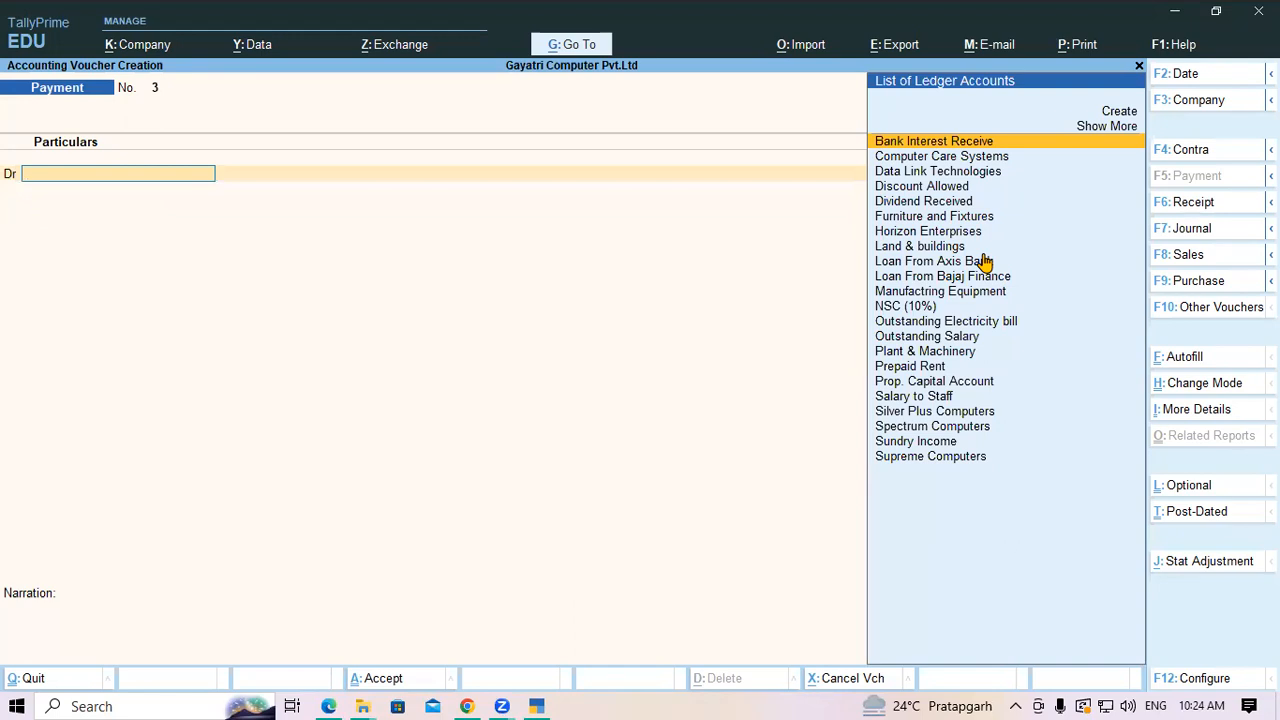
Create the first employee's salary ledger under Indirect Expenses, GST not applicable, and debit it 10,000
key("alt+c")
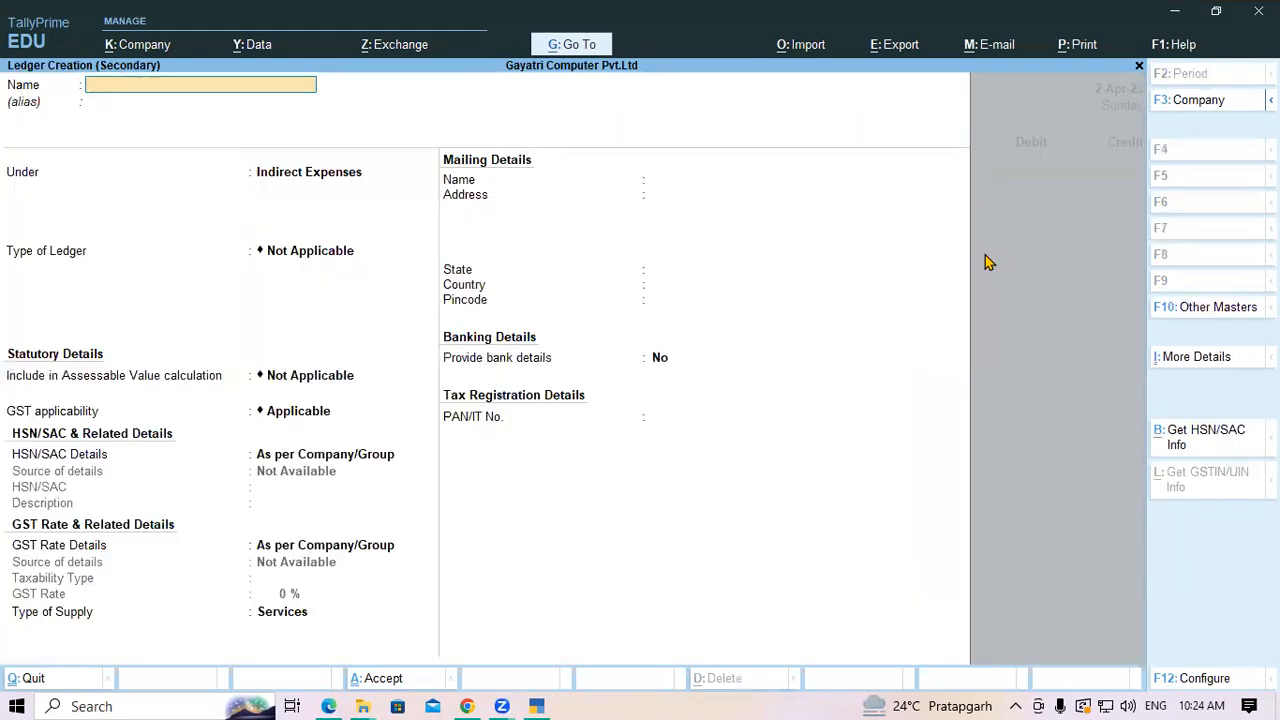
type("Salary to Pradeep")
key("Return")
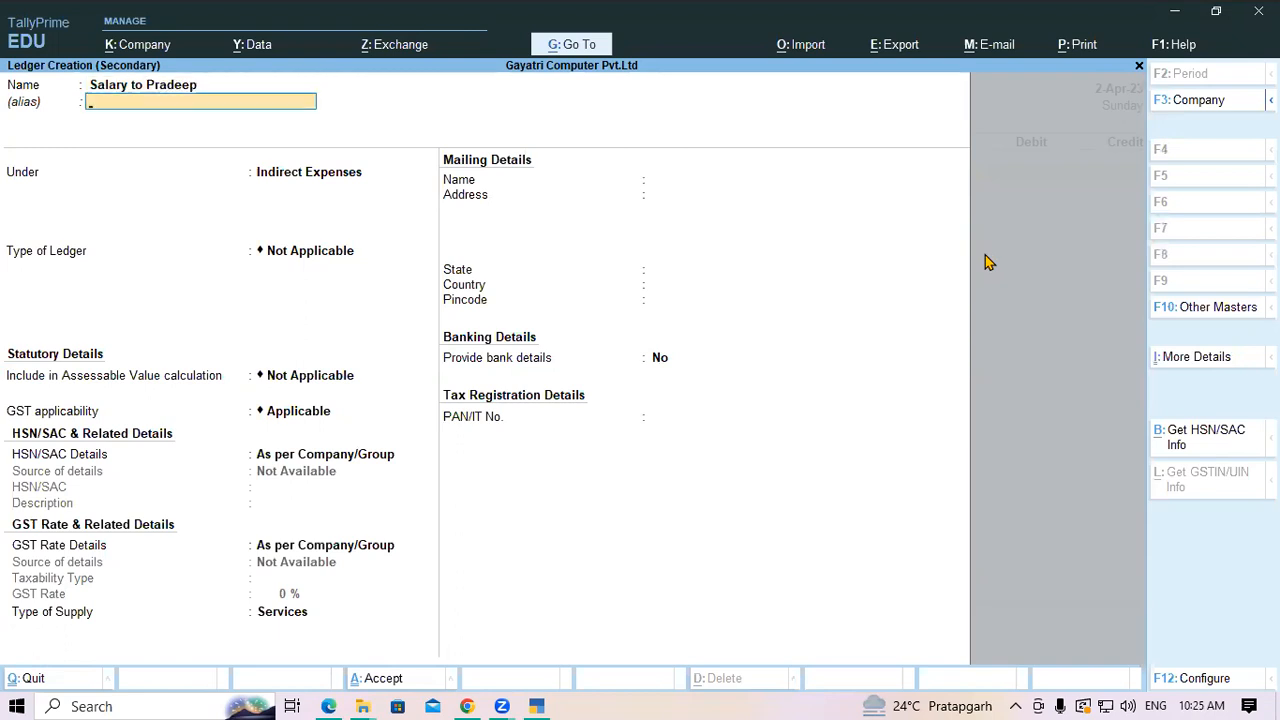
key("Return")
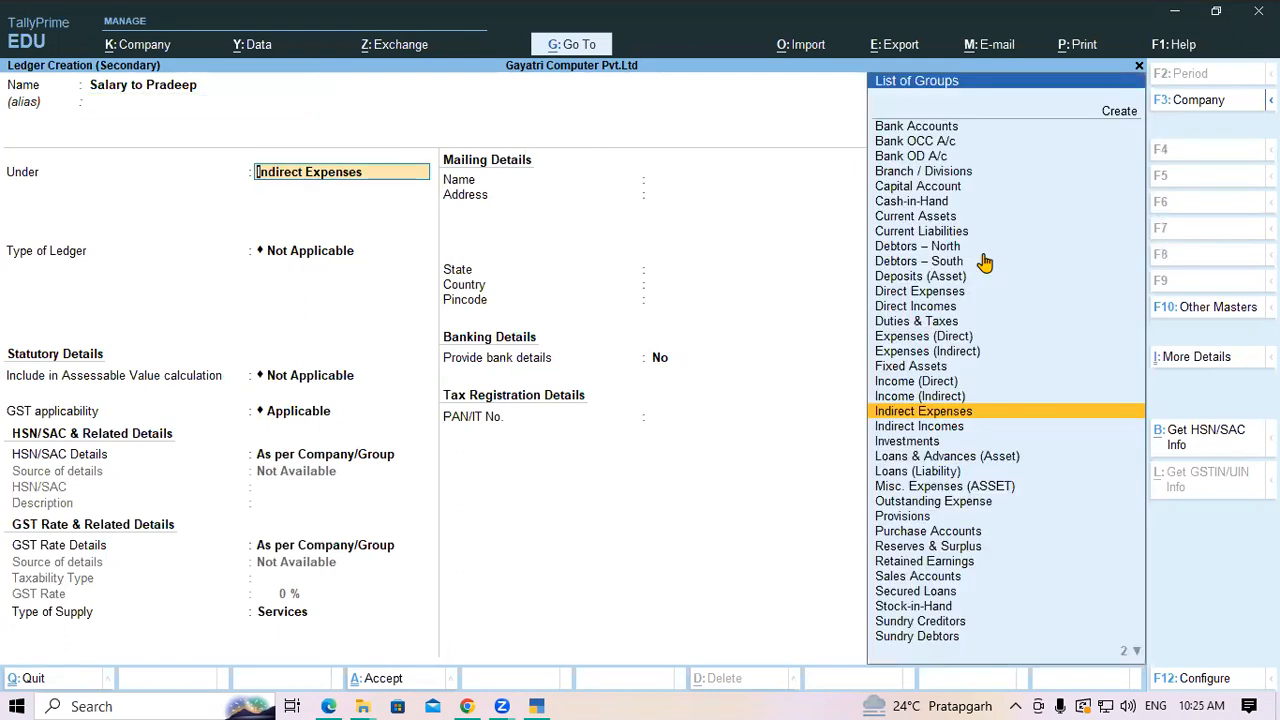
key("Return")
key("Return")
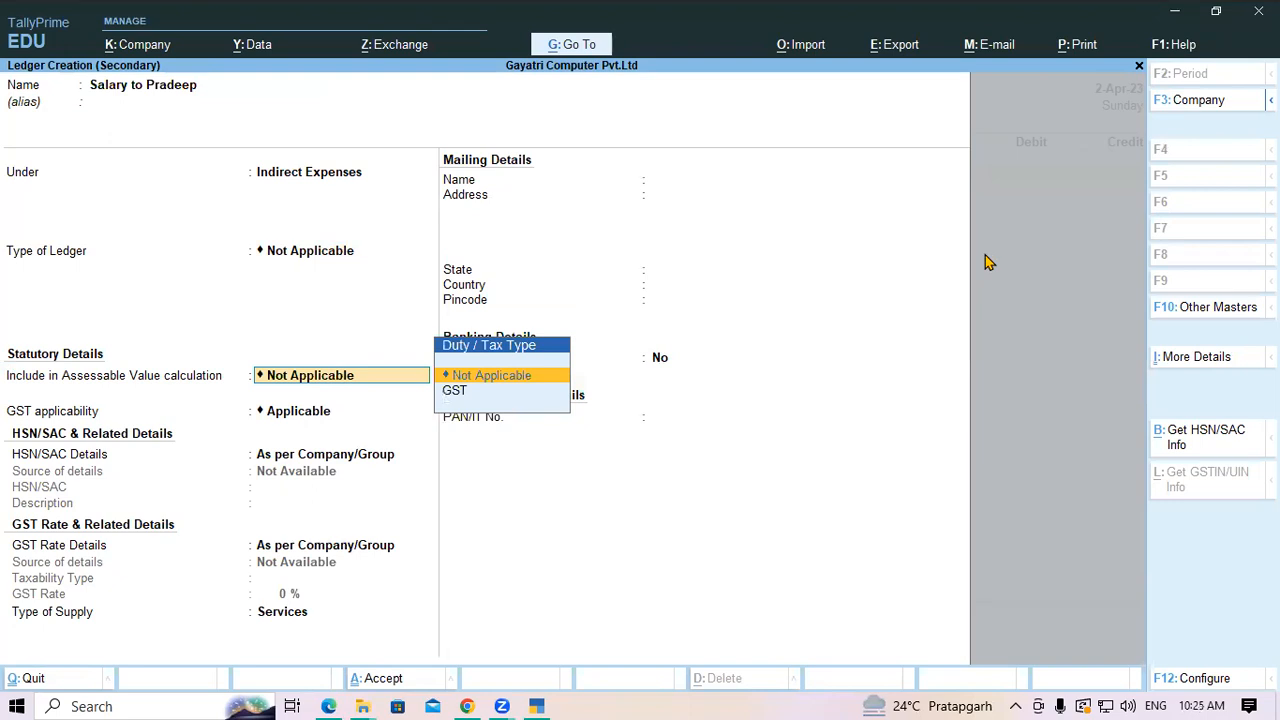
key("Return")
type("No")
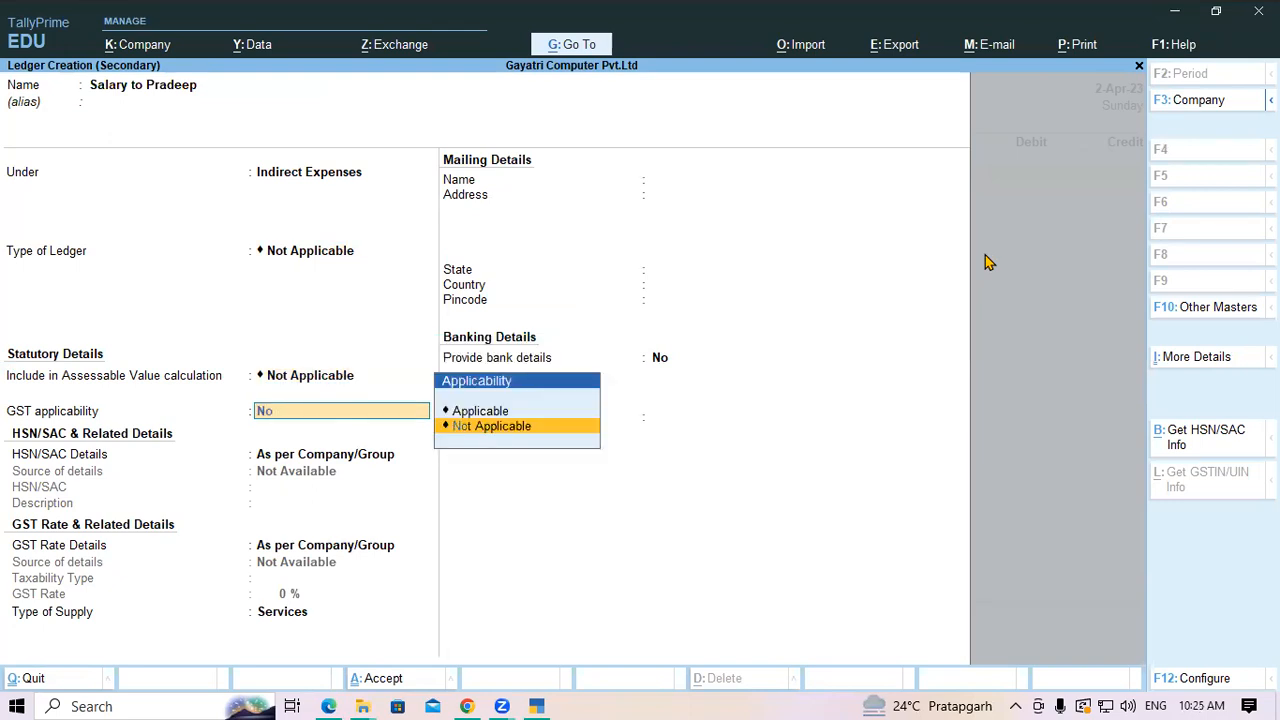
key("Return")
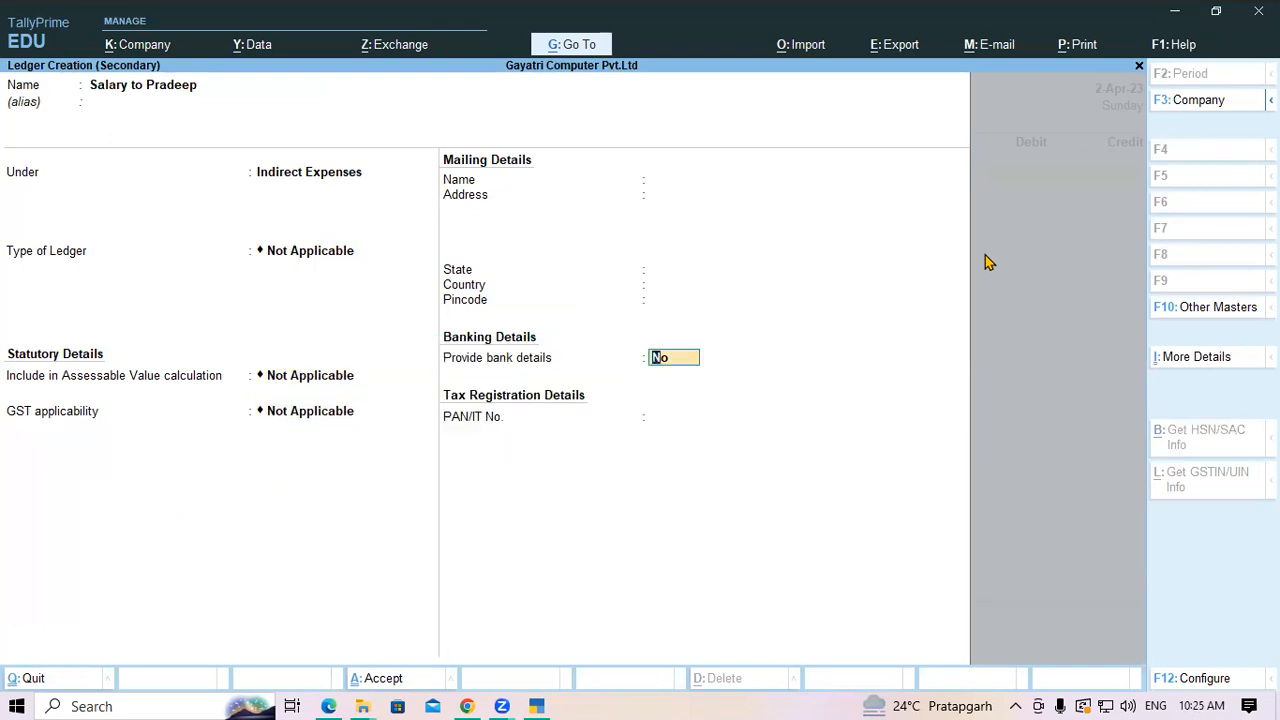
key("ctrl+a")
type("10000")
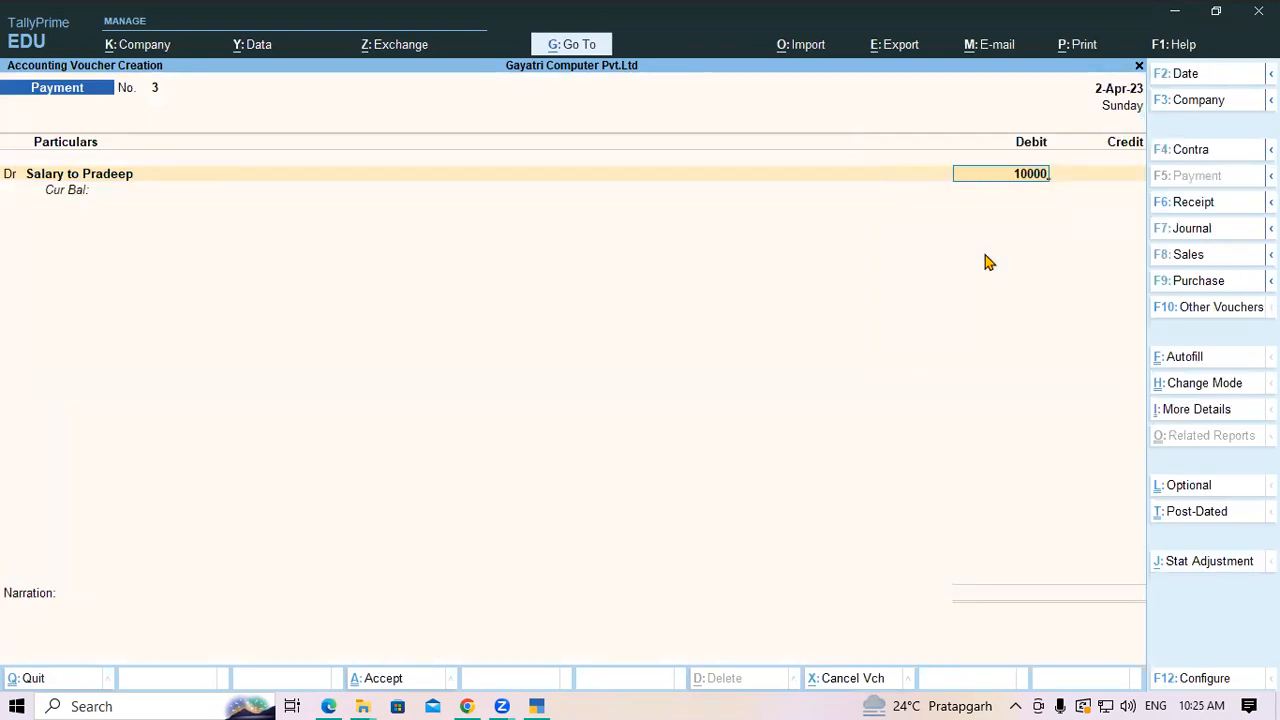
key("Return")
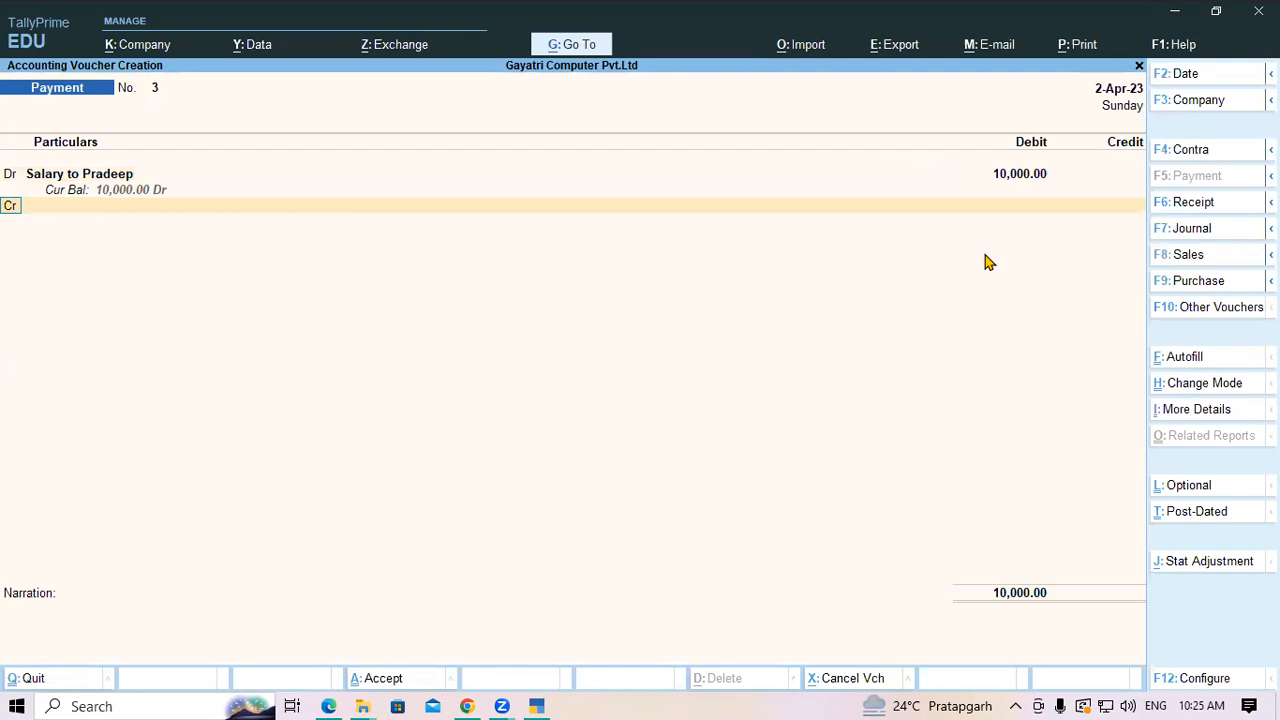
Add a second employee salary ledger, GST not applicable, as a further debit of 15,000
key("d")
key("Return")
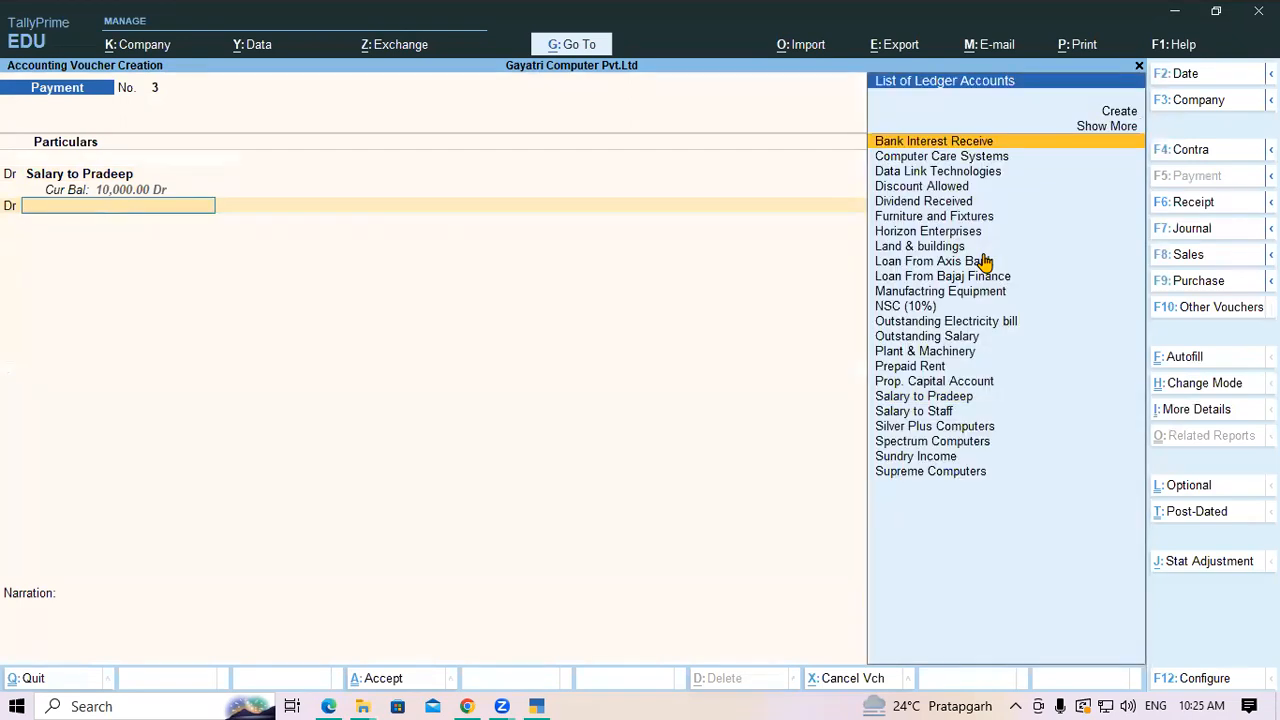
key("alt+c")
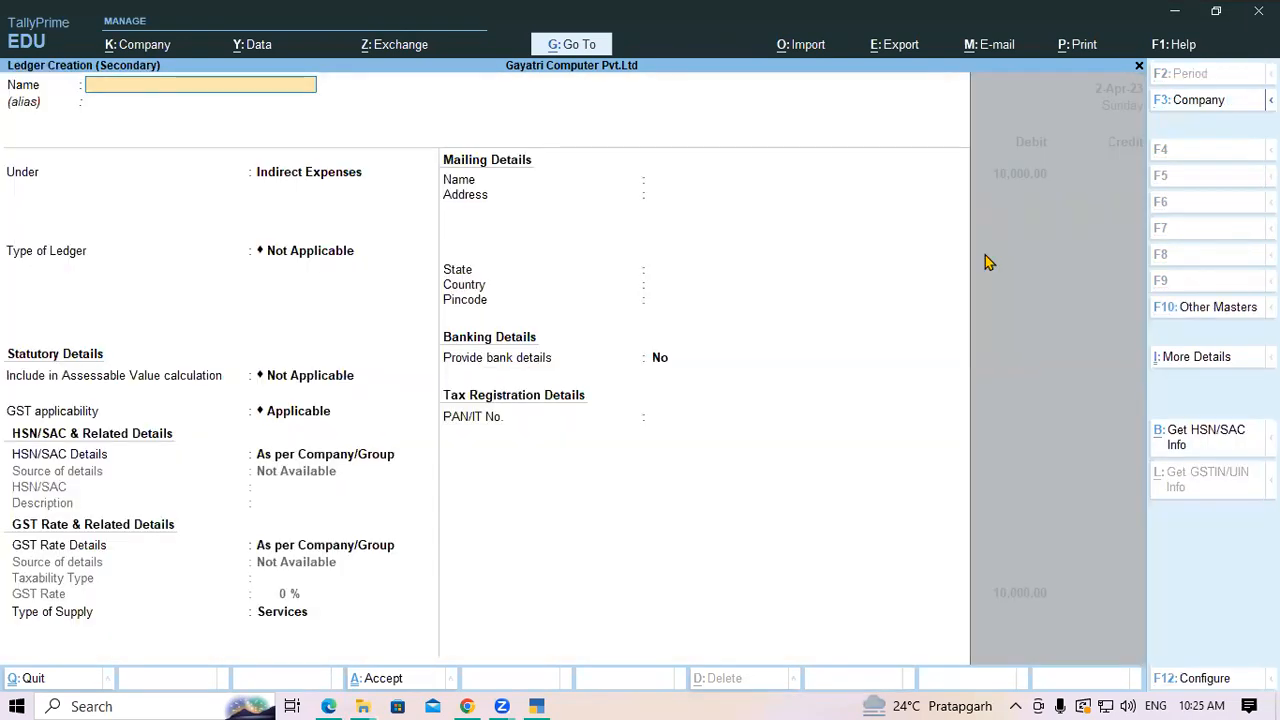
type("Salary to Mohan")
key("Return")
key("Return")
key("Return")
key("Return")
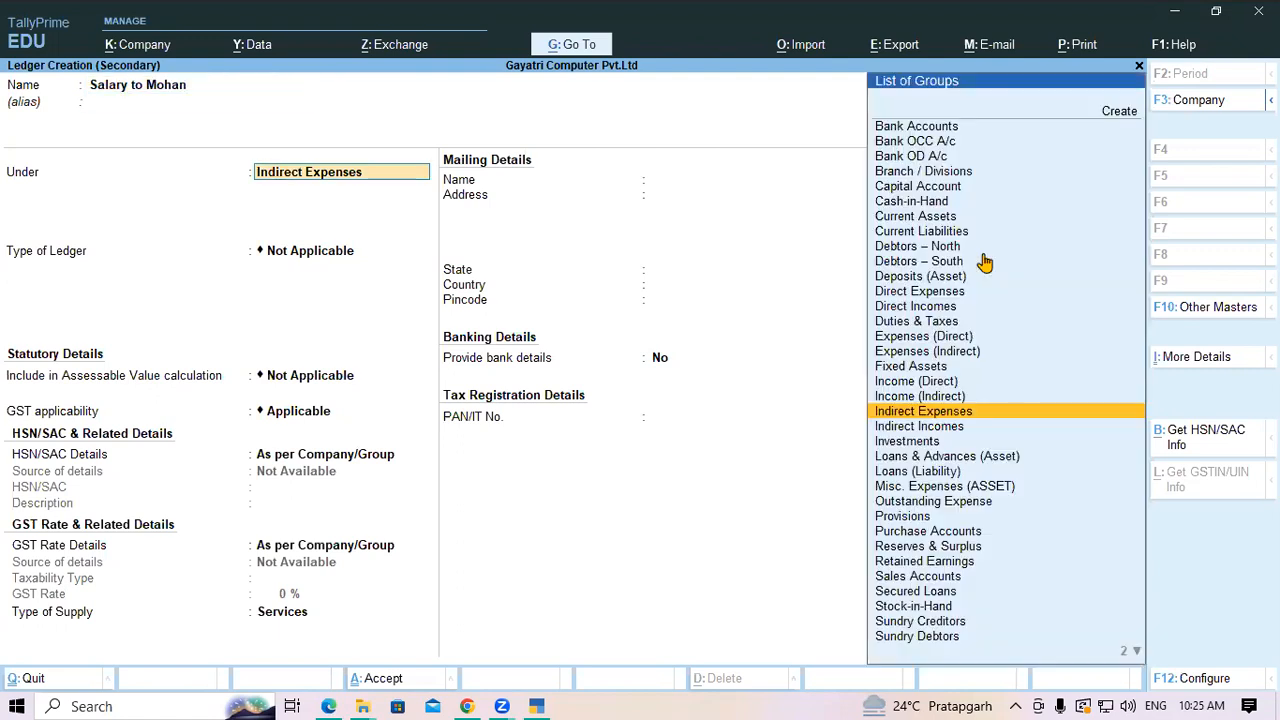
key("Return")
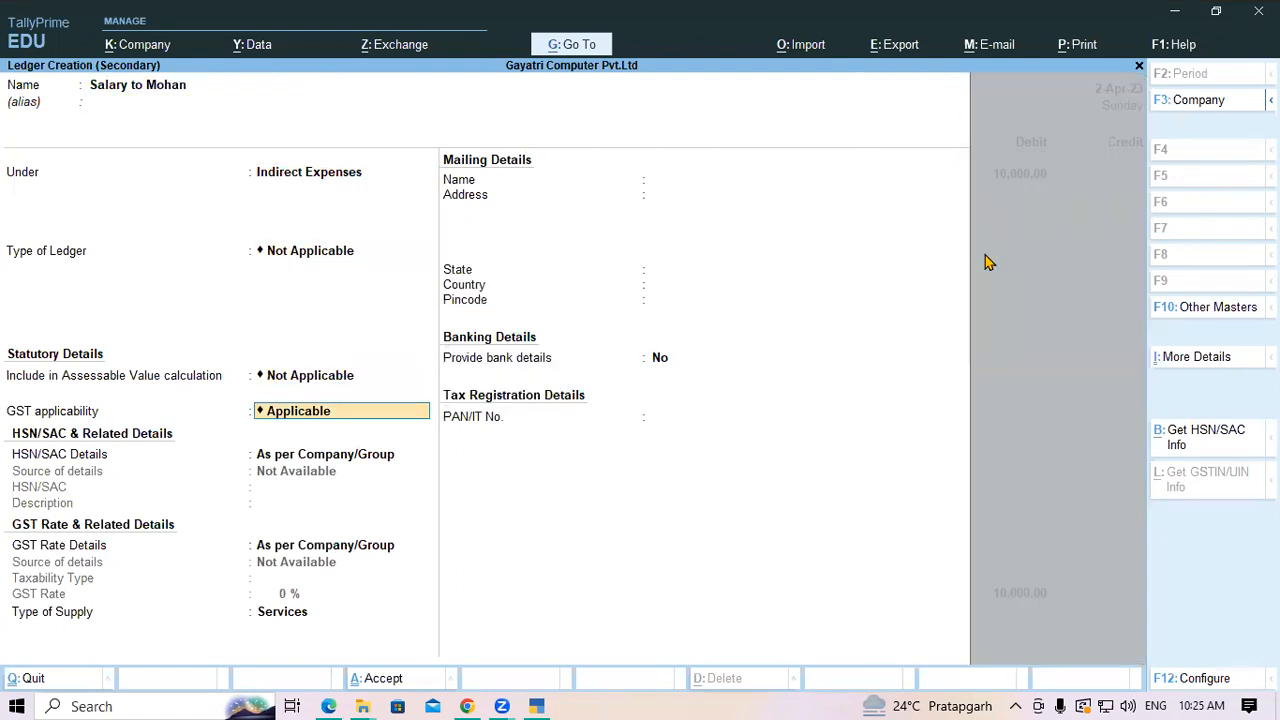
type("Not")
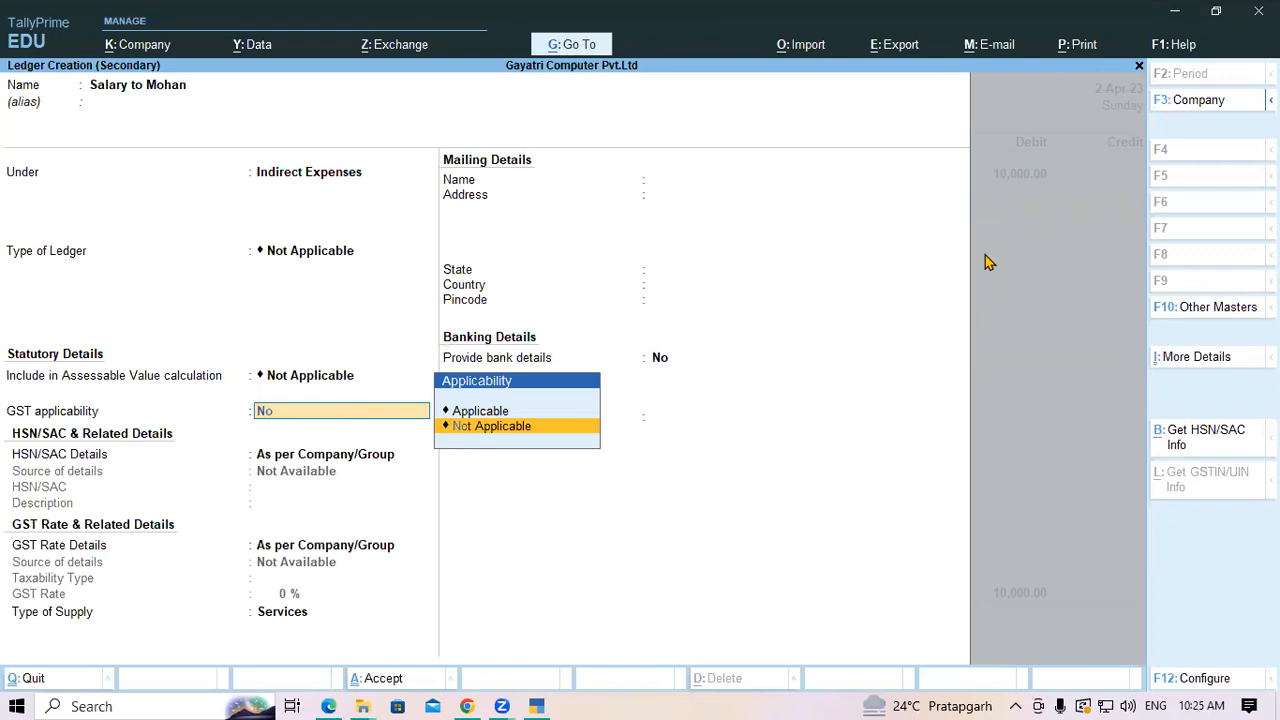
key("Return")
key("Return")
key("Return")
type("15000")
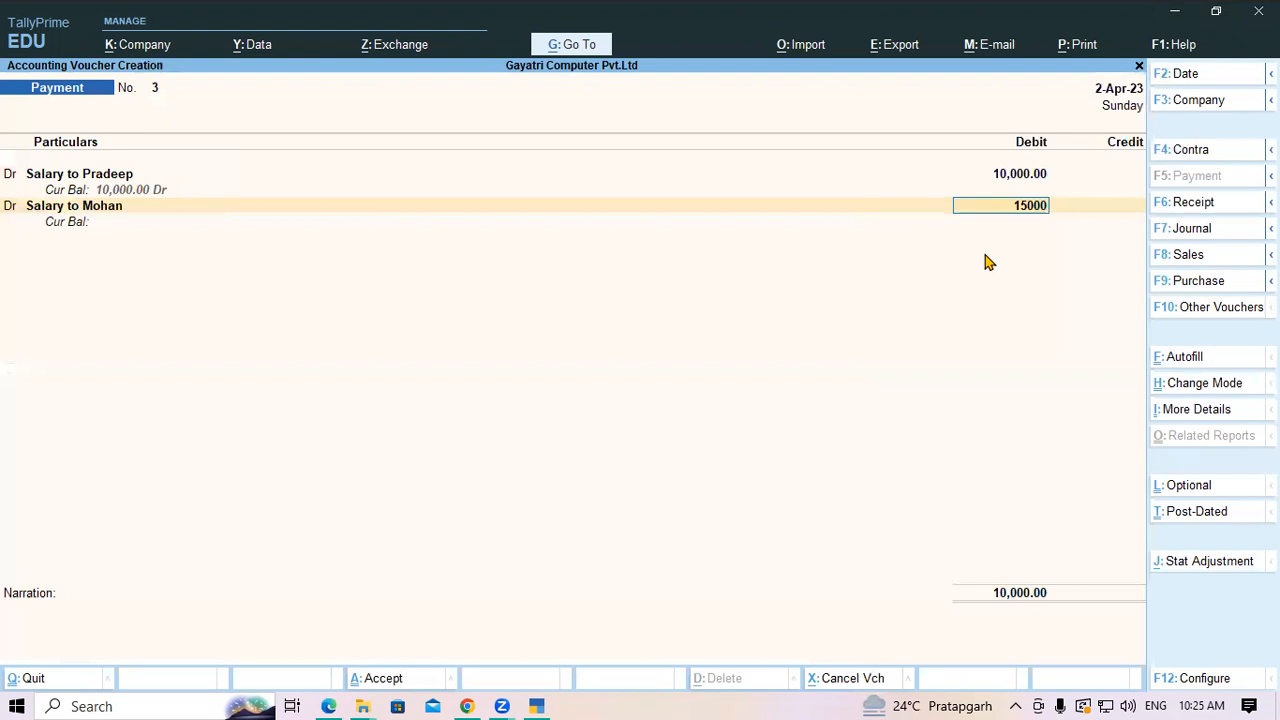
key("Return")
key("Return")
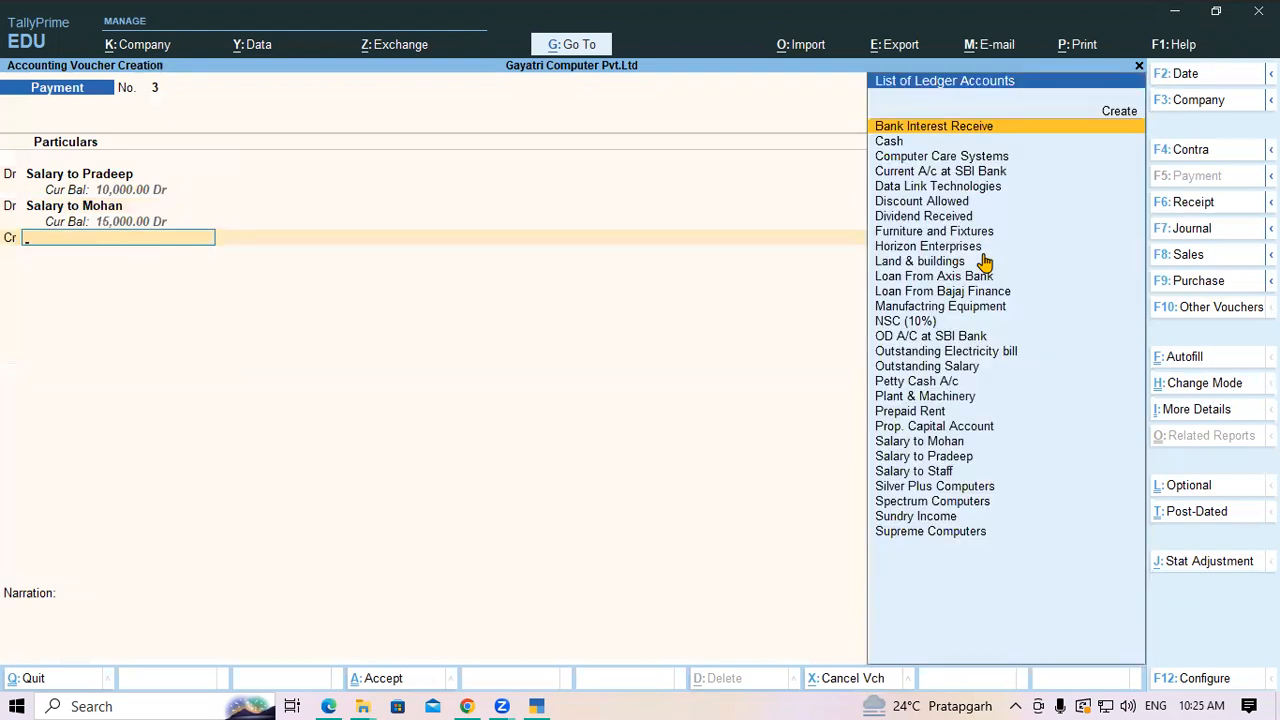
Credit Cash 25,000, save voucher No. 3 and return to the Gateway of Tally
type("cash")
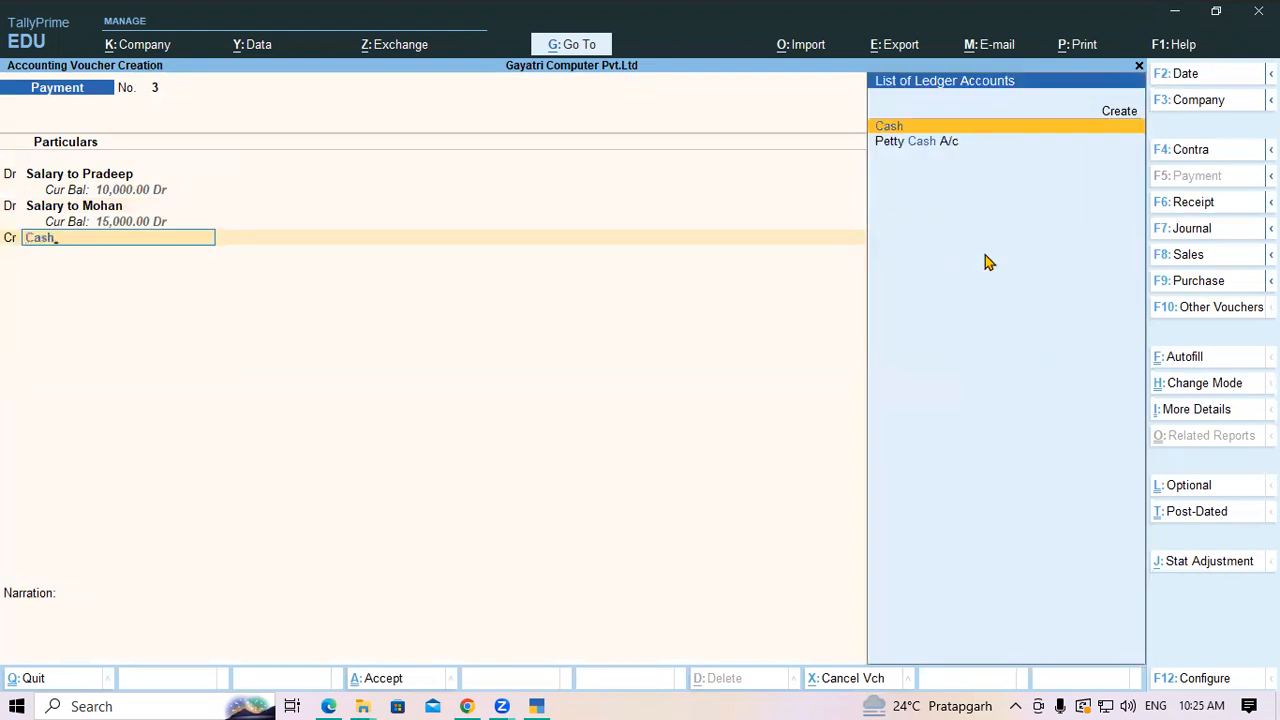
key("Return")
key("Return")
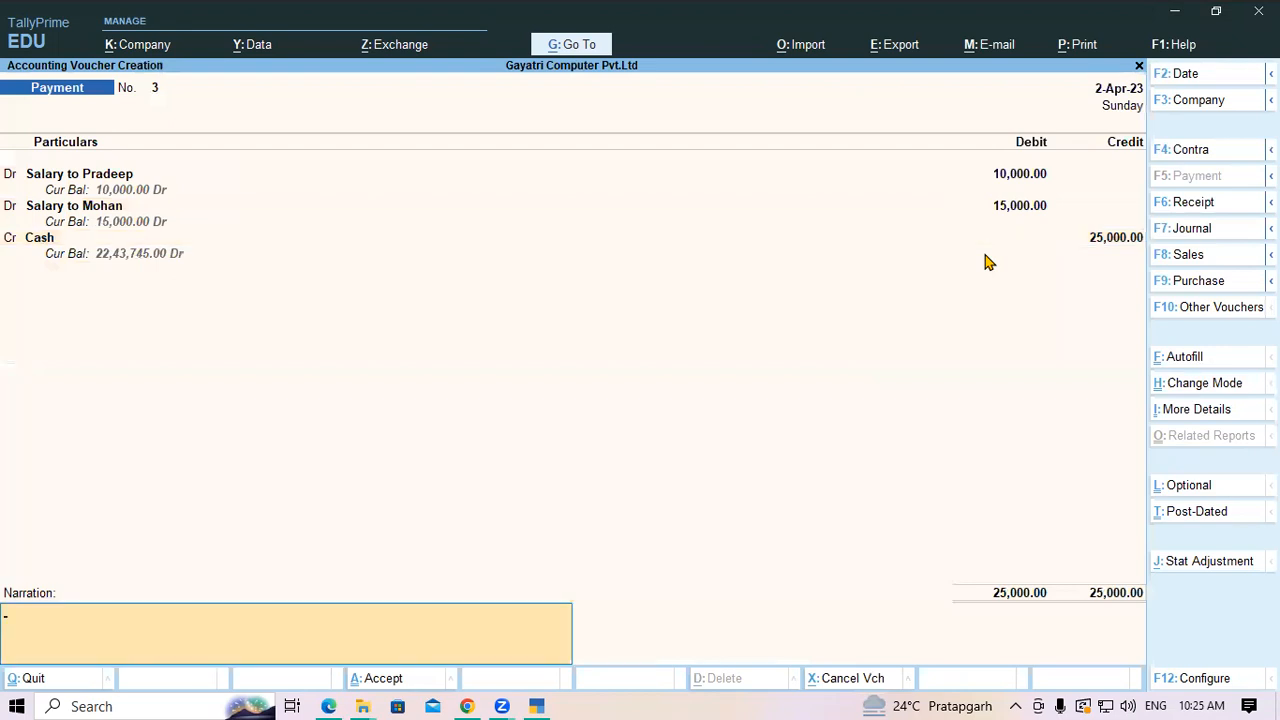
key("Return")
key("Return")
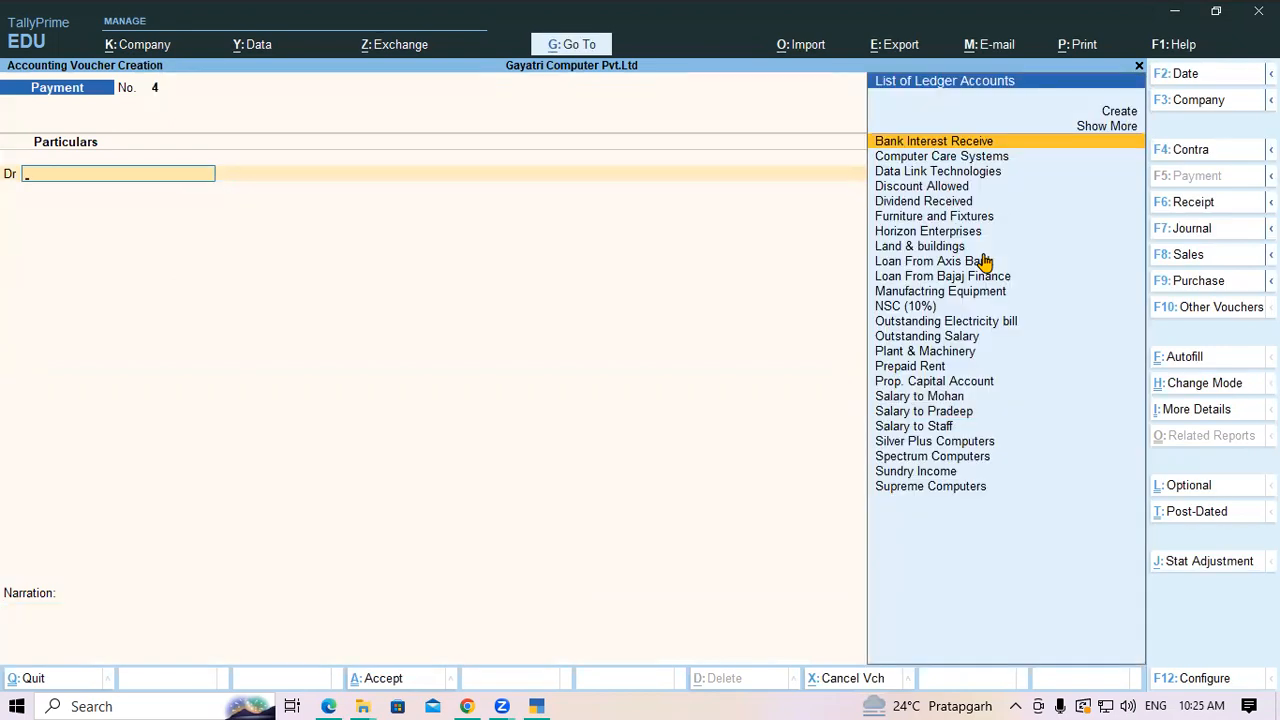
key("Escape")
key("Return")
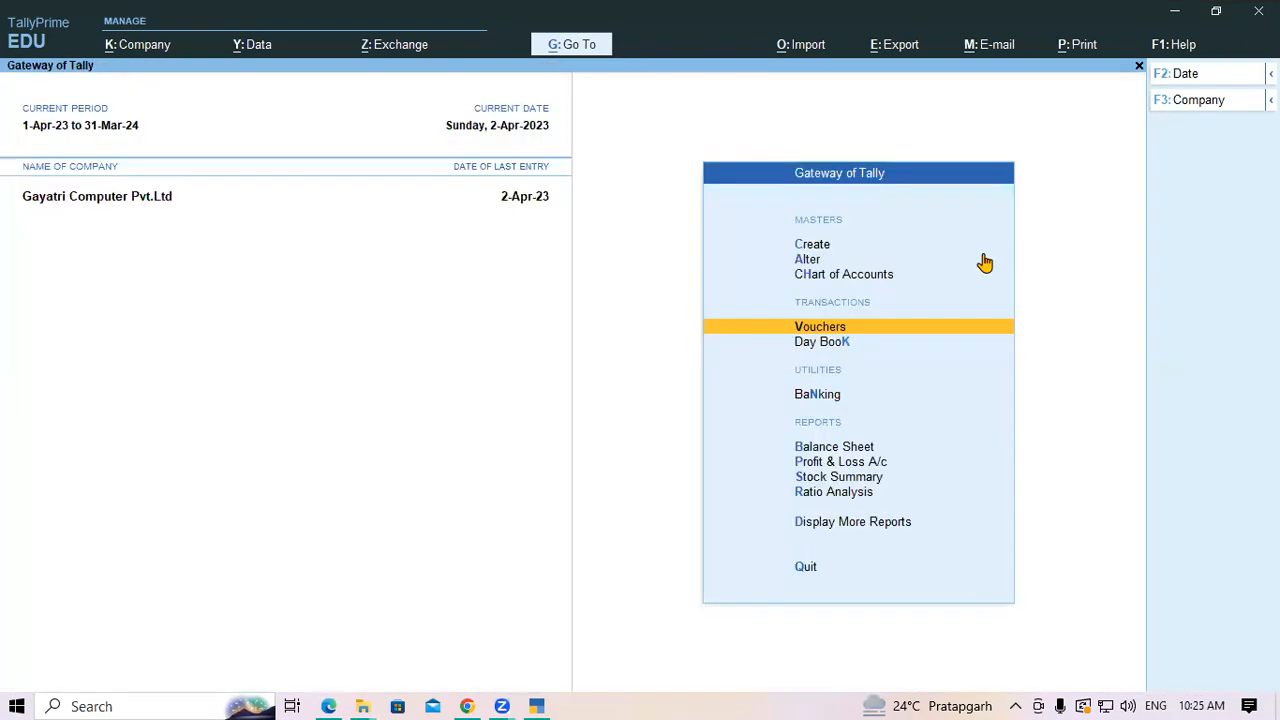
Check the detailed Profit & Loss A/c with three salary expenses and Nett Loss 70,555.00
key("Down")
key("Down")
key("Down")
key("Down")
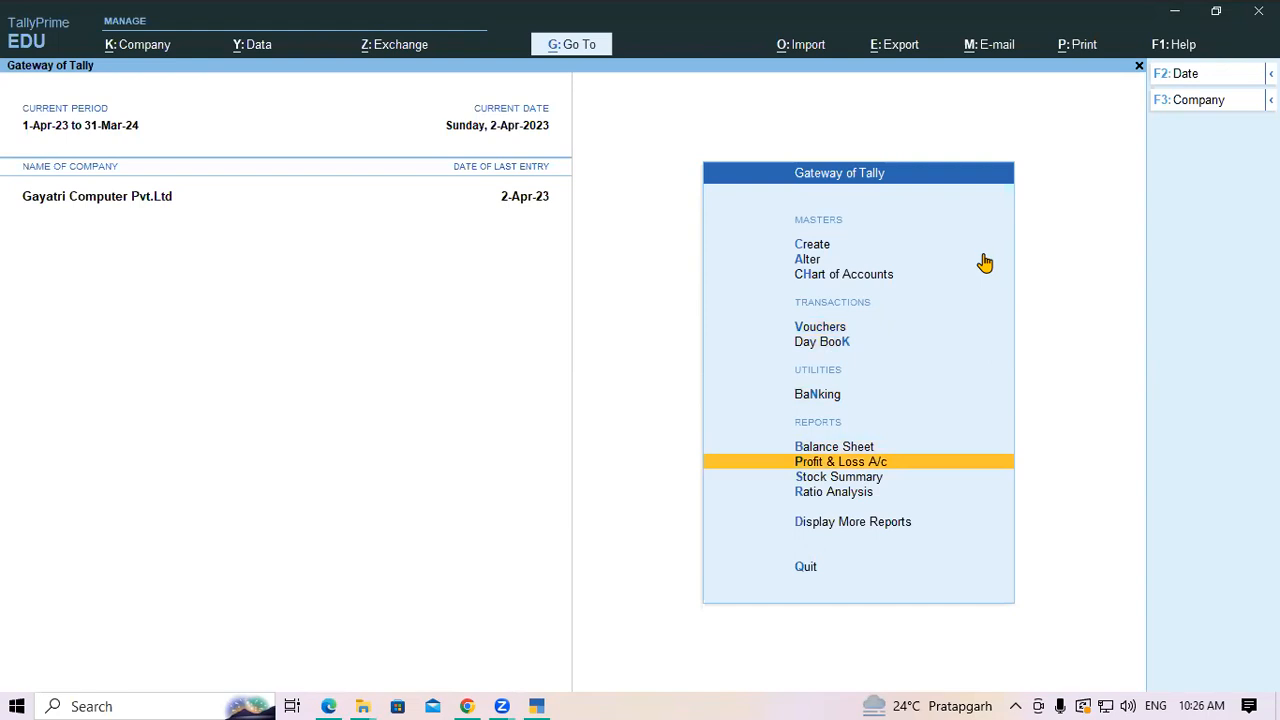
key("Return")
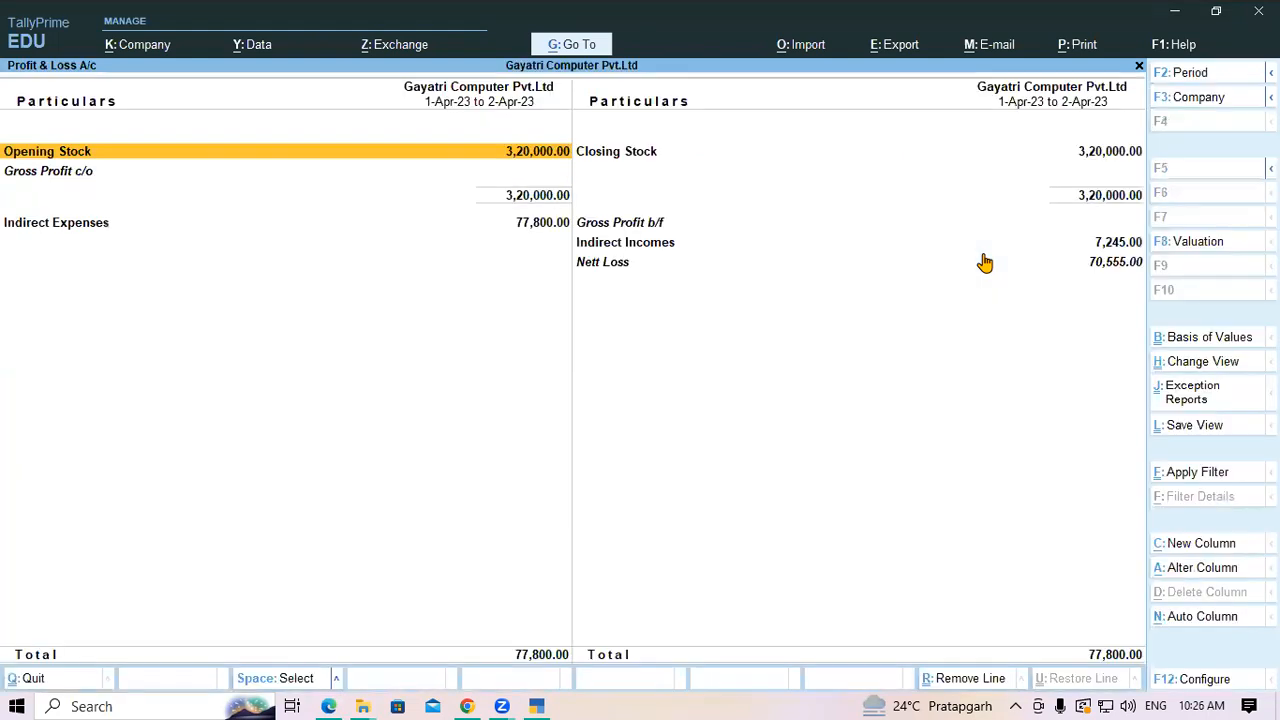
key("alt+F5")
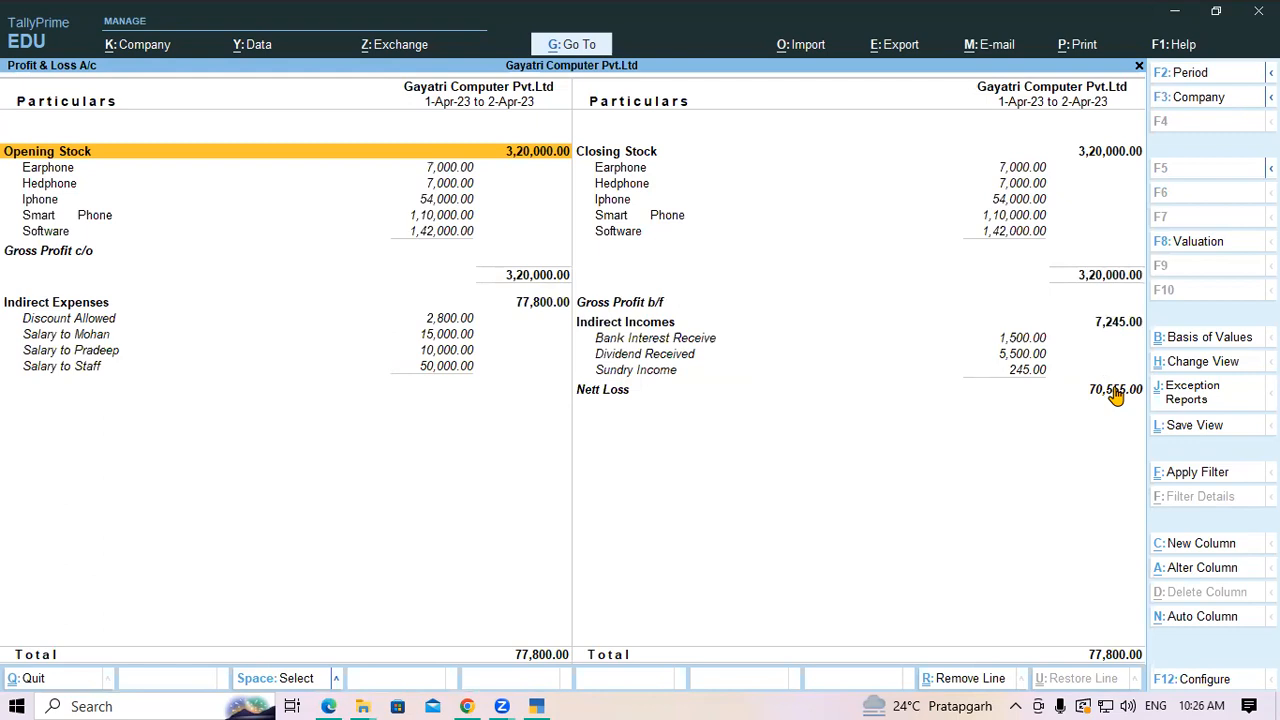
key("Escape")
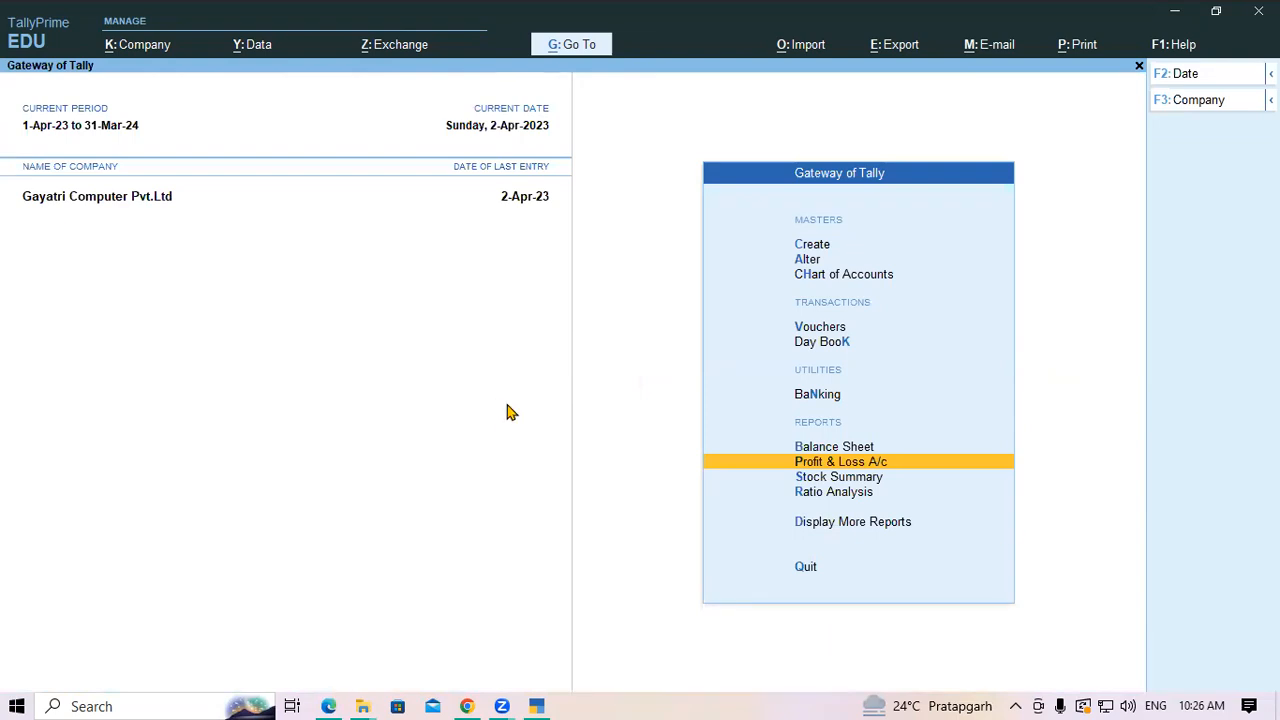
key("alt+Tab")
Scroll page 42 to example 2 and highlight its Rs. 20,000 travelling expense
scroll(650, 420, "down", 5)
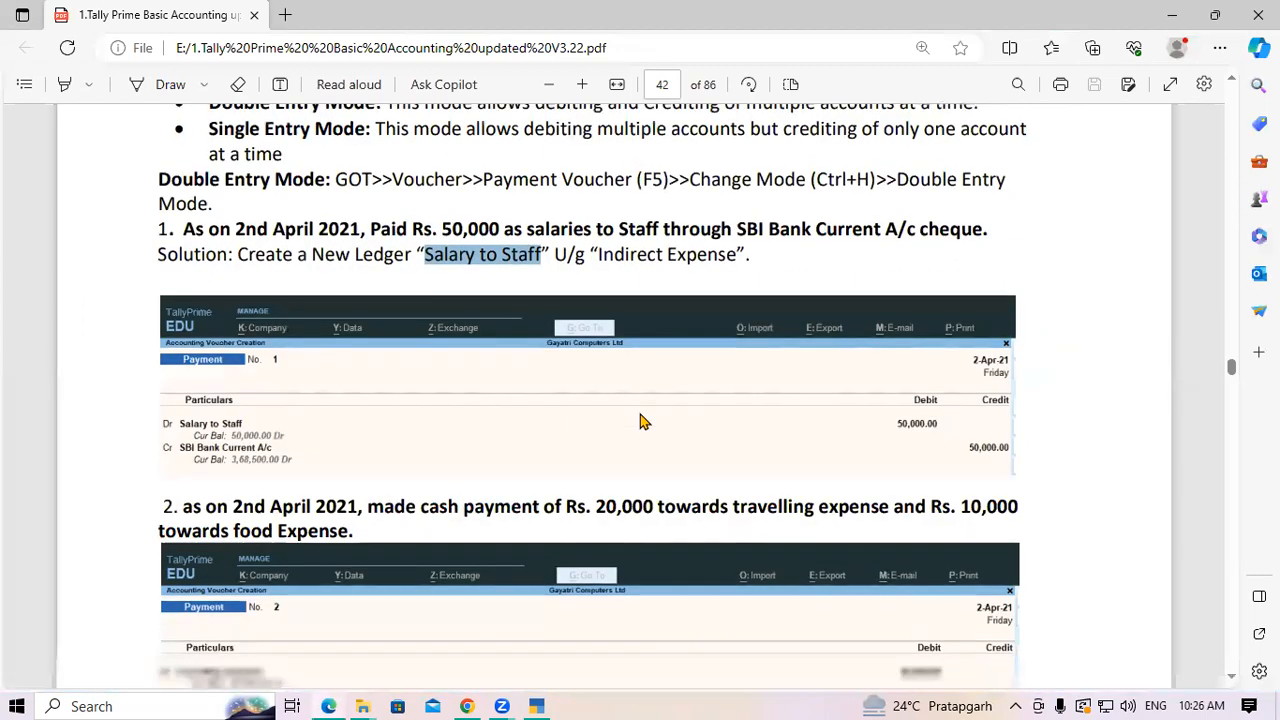
left_click(376, 467)
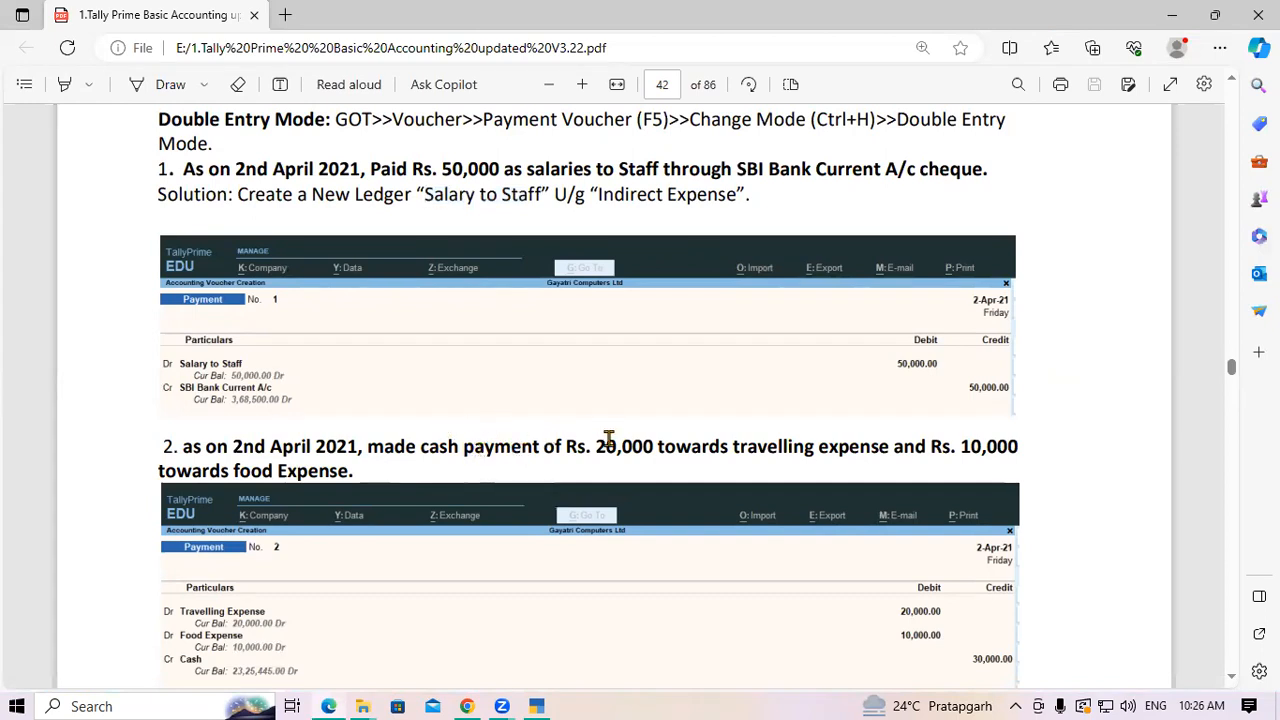
double_click(645, 451)
left_click(646, 446)
left_click_drag(724, 445, 815, 445)
left_click(809, 443)
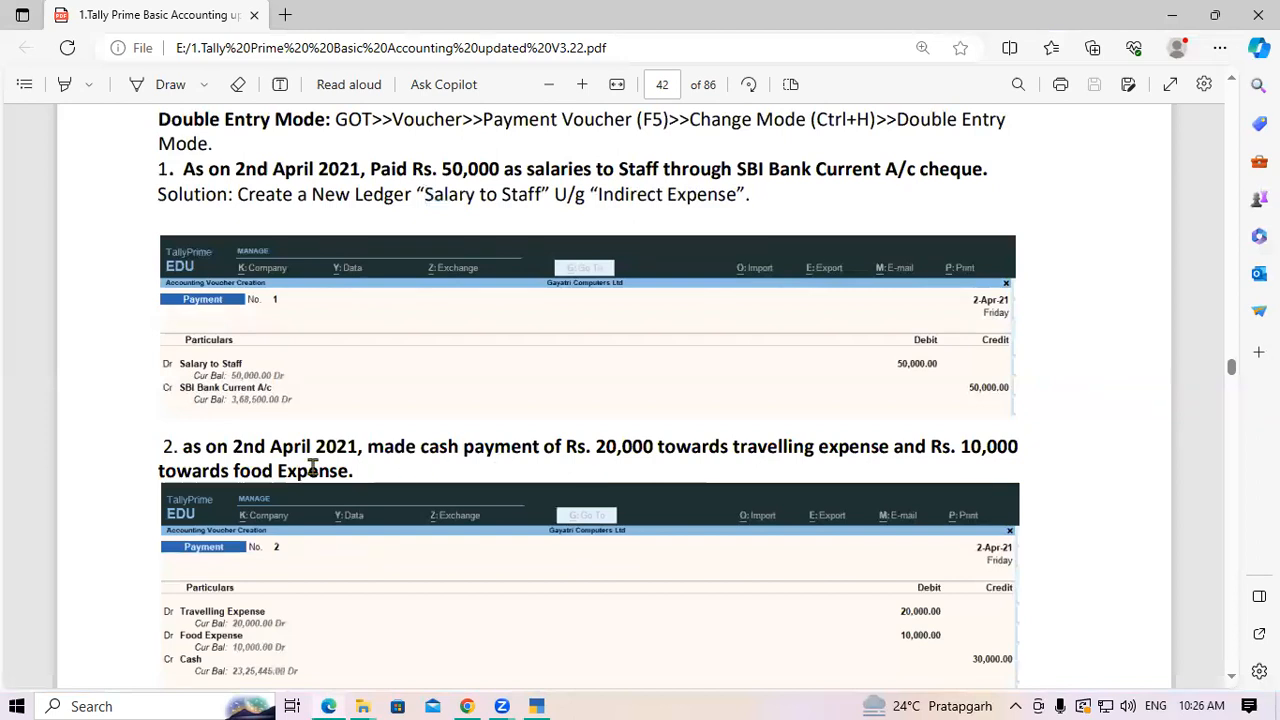
Highlight example 2's food expense and cash payment wording, then scroll to the Solution steps
left_click_drag(222, 470, 360, 470)
left_click(361, 470)
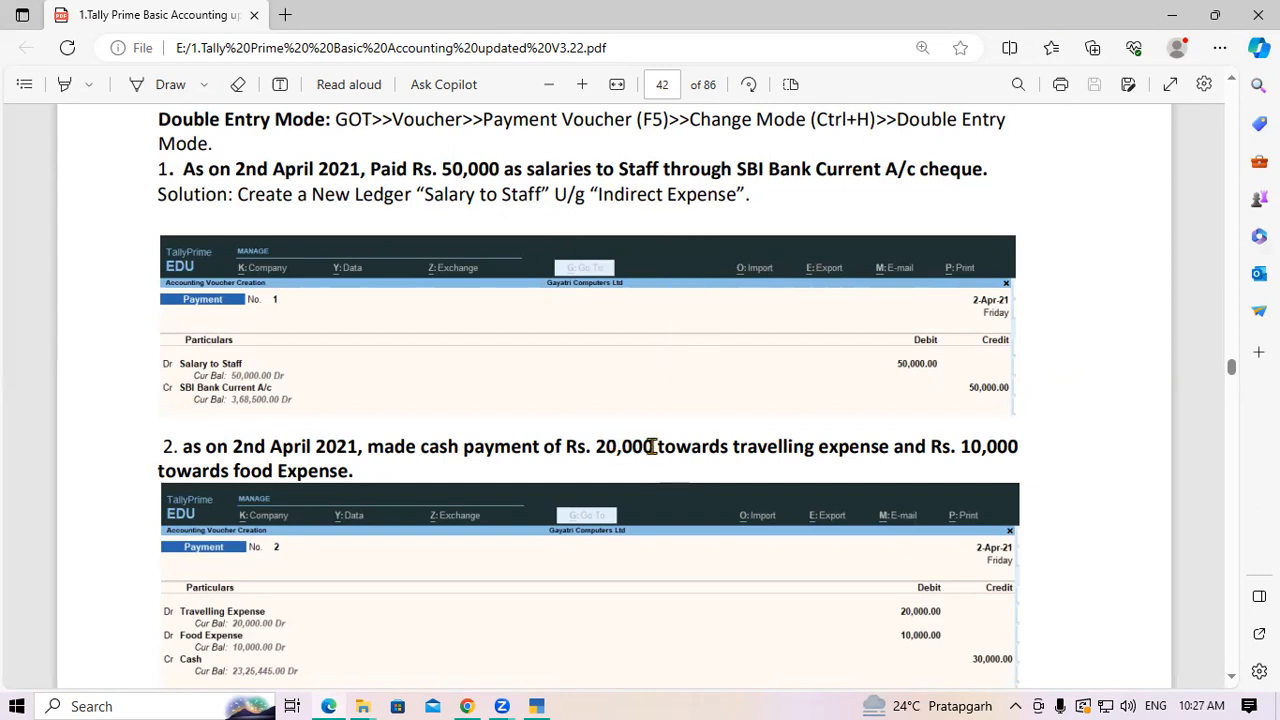
left_click_drag(222, 470, 331, 470)
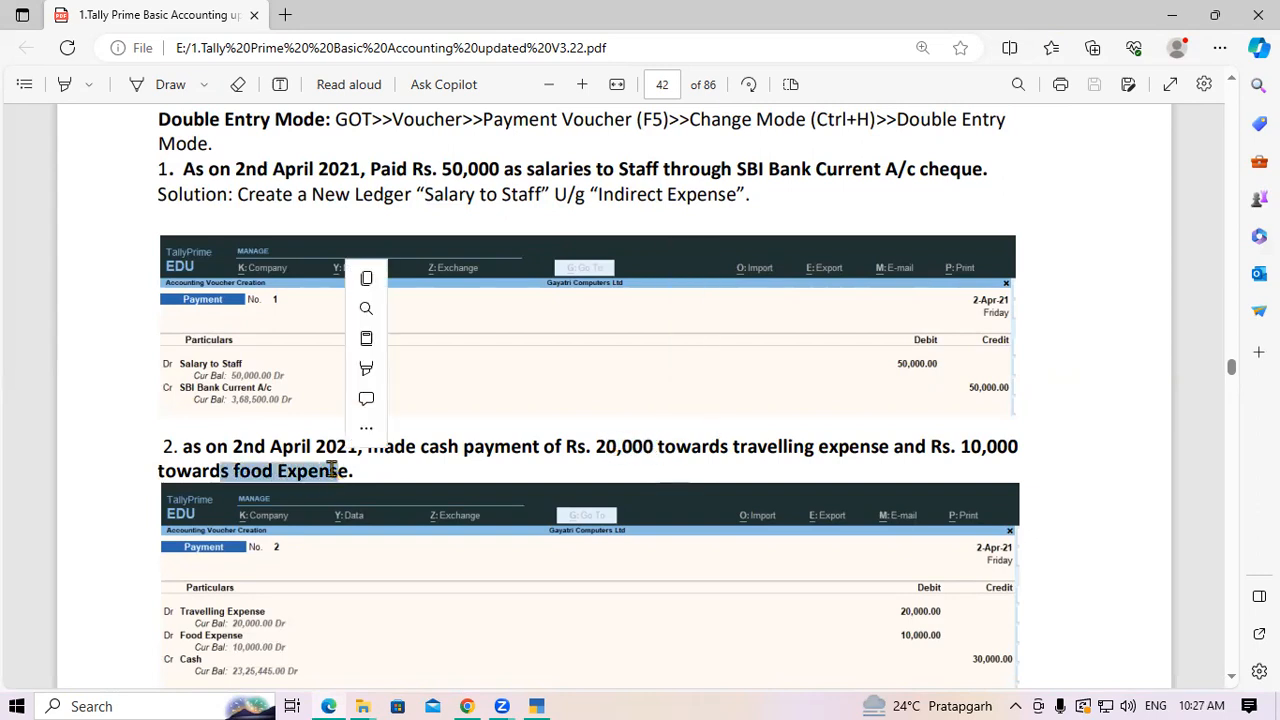
left_click(331, 470)
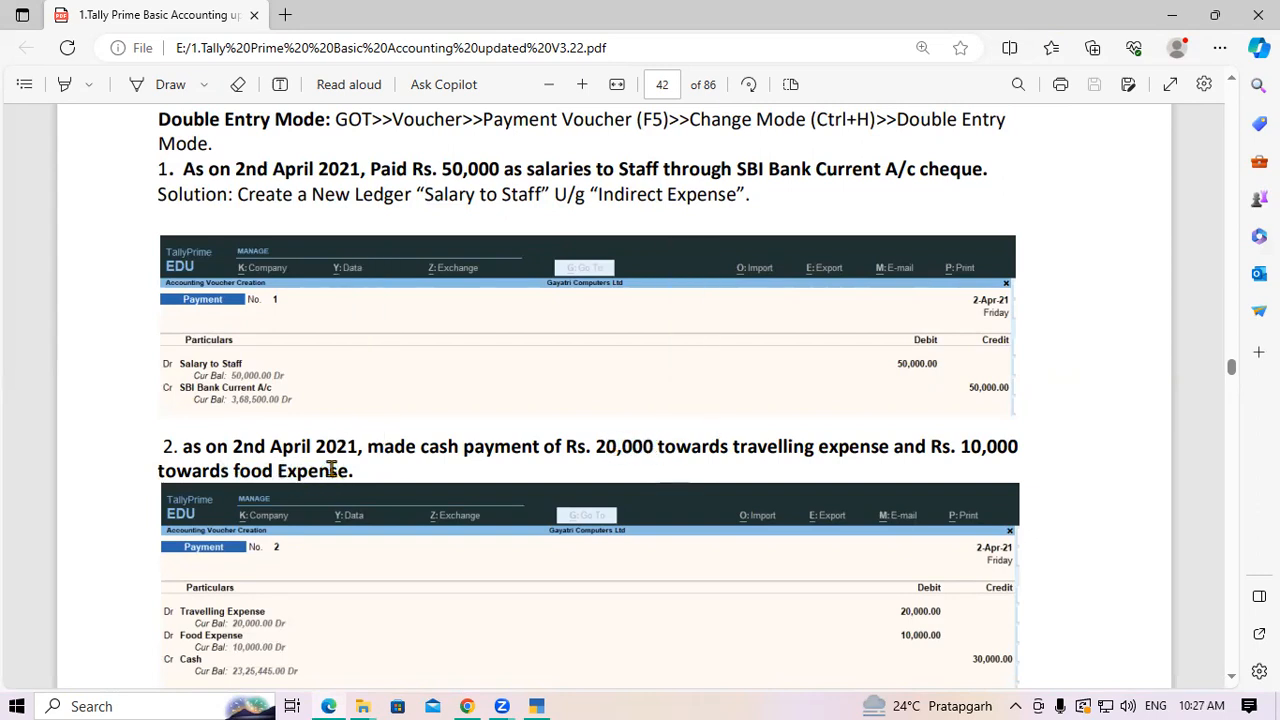
left_click_drag(424, 448, 494, 447)
left_click(490, 446)
scroll(258, 500, "down", 3)
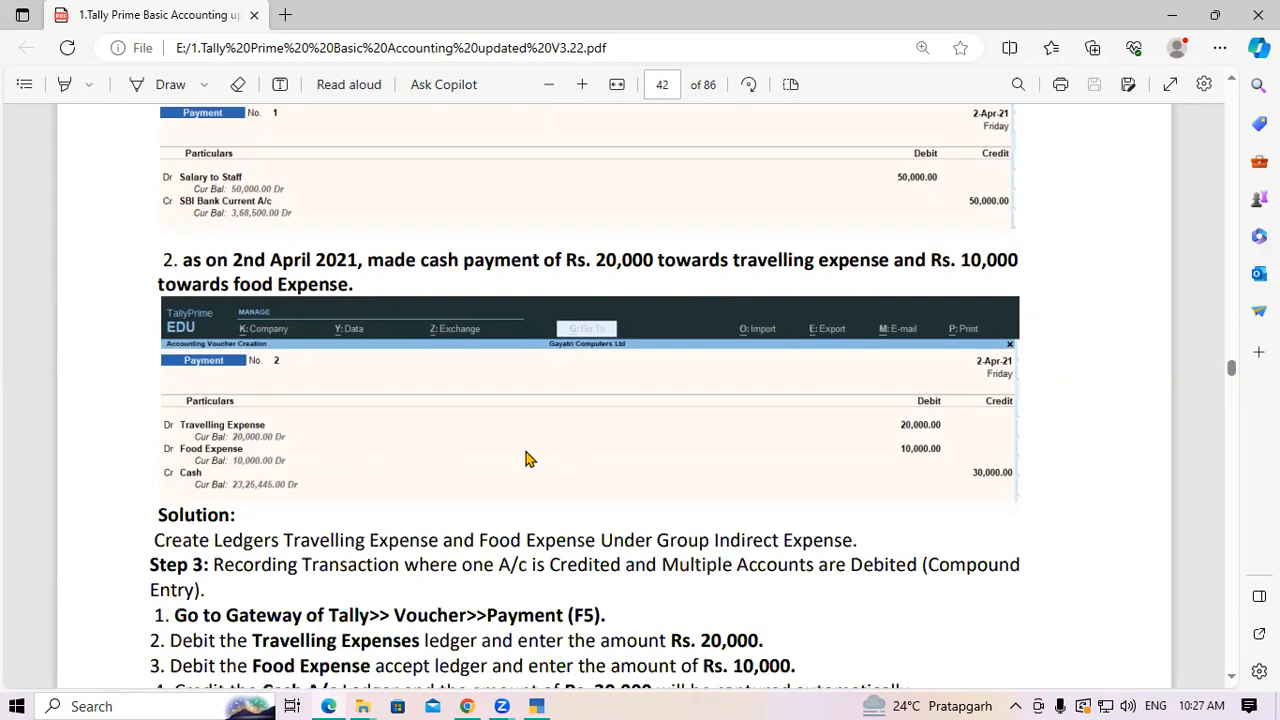
Scroll to Example 3 and highlight its cheque payment, 20,000 travelling and 30,000 food amounts
scroll(893, 487, "down", 1)
scroll(700, 417, "down", 5)
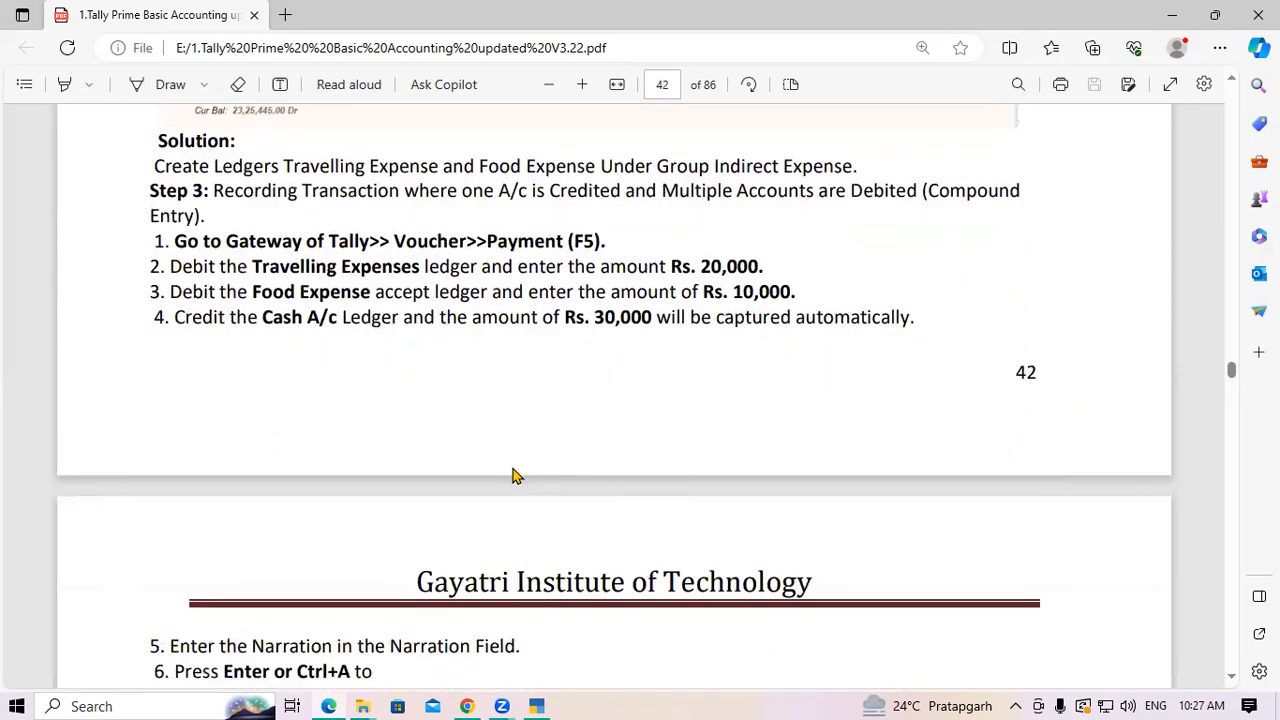
scroll(512, 476, "down", 3)
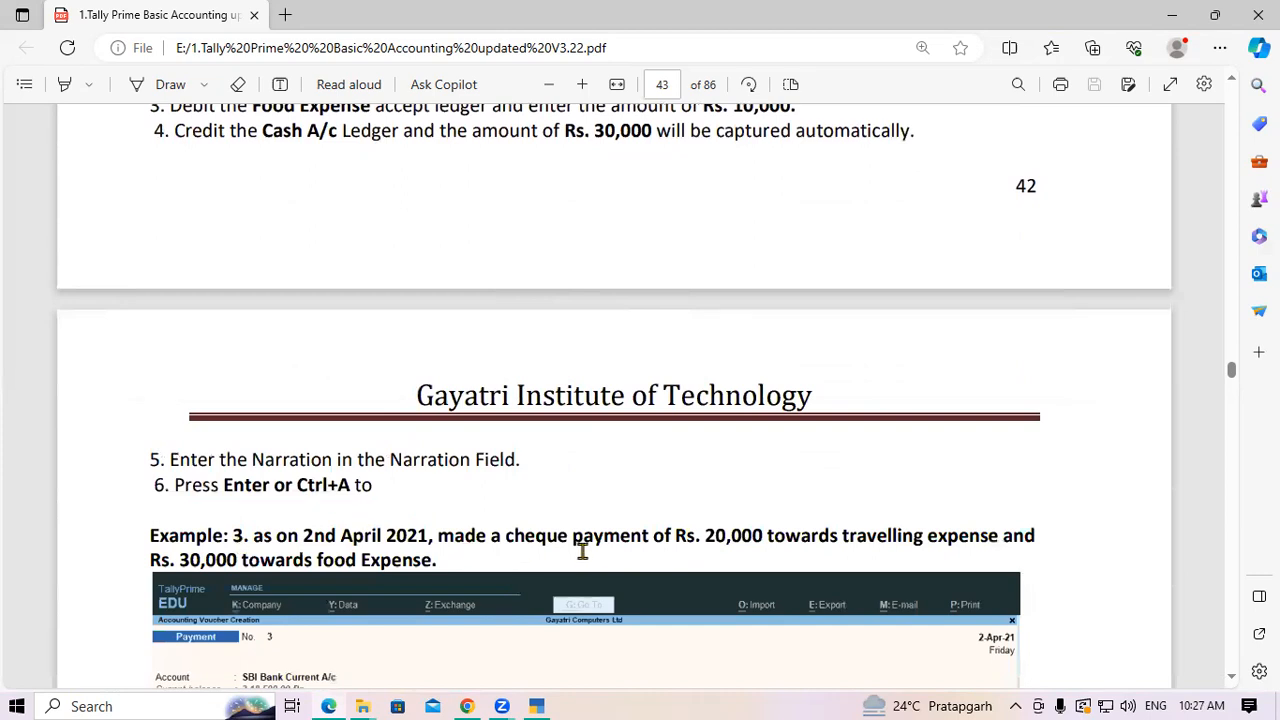
left_click_drag(506, 536, 633, 531)
left_click(633, 530)
left_click_drag(706, 536, 757, 535)
left_click(760, 535)
left_click_drag(182, 560, 245, 560)
left_click(447, 560)
Highlight question 4's 11,000 amount, cheque number, AK Enterprises, SBI and goods purchase phrase
scroll(420, 557, "down", 2)
scroll(232, 580, "down", 3)
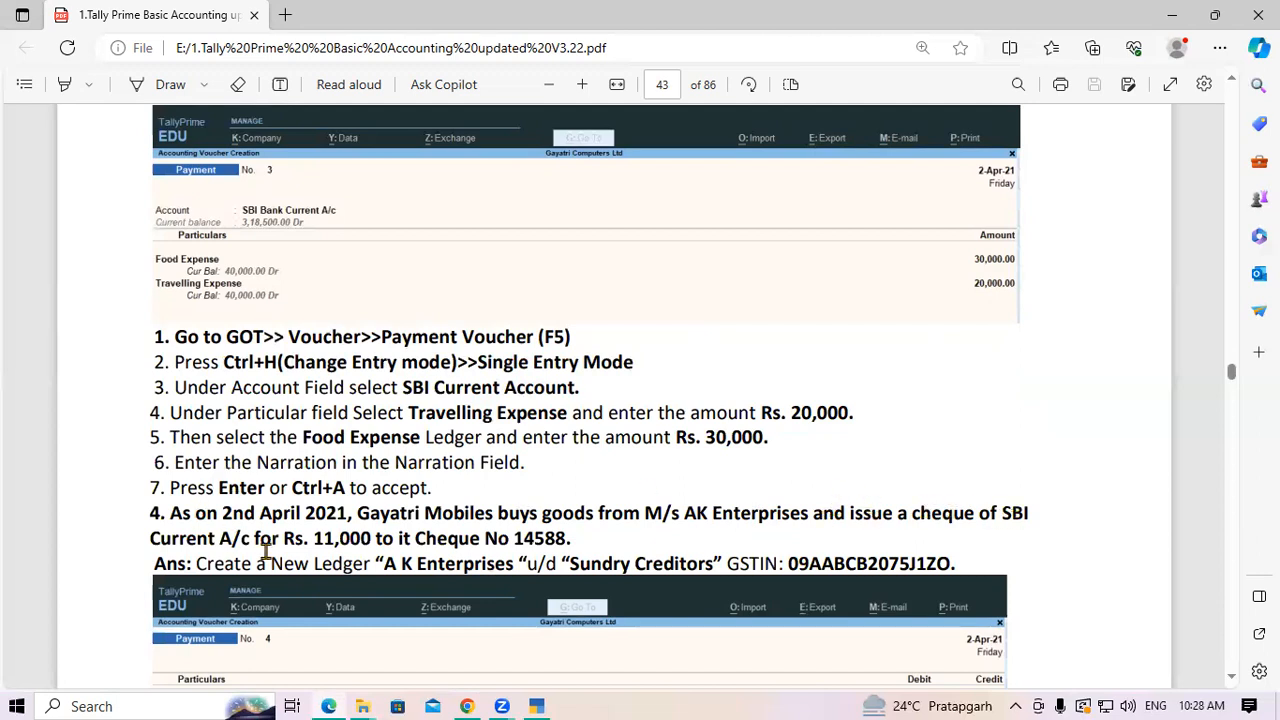
double_click(340, 538)
left_click(386, 538)
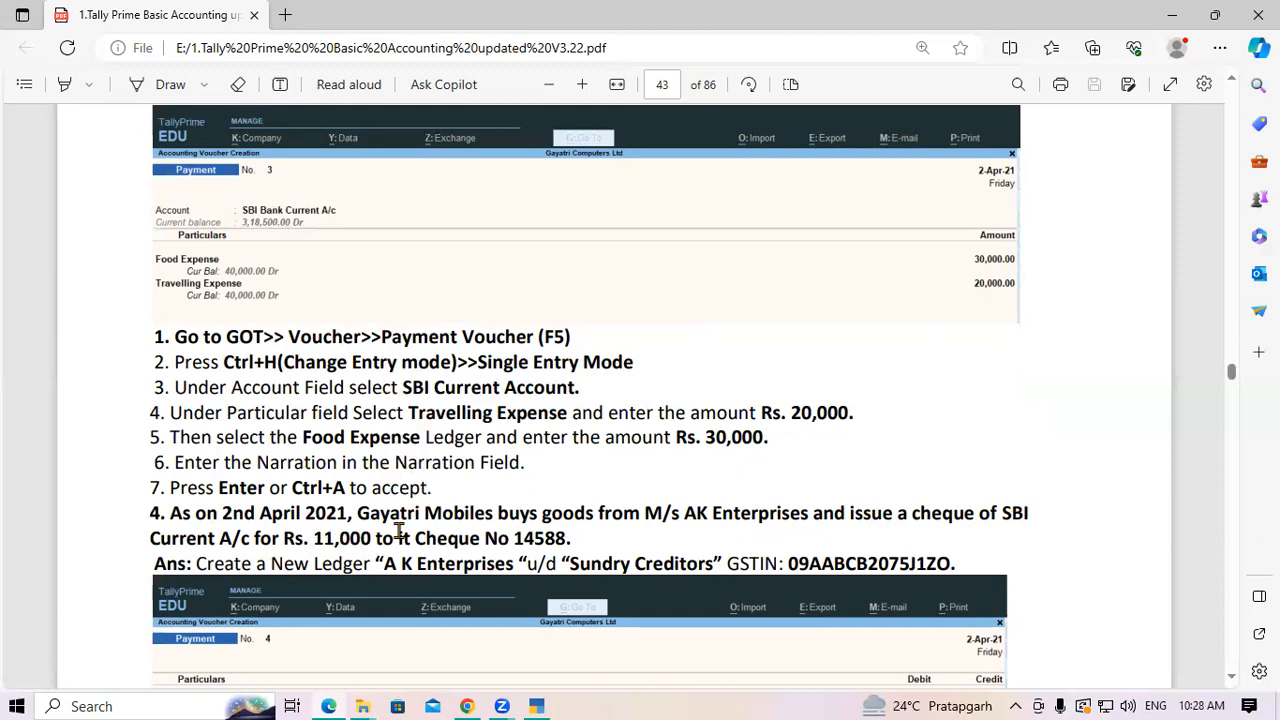
left_click_drag(518, 540, 574, 537)
left_click(580, 537)
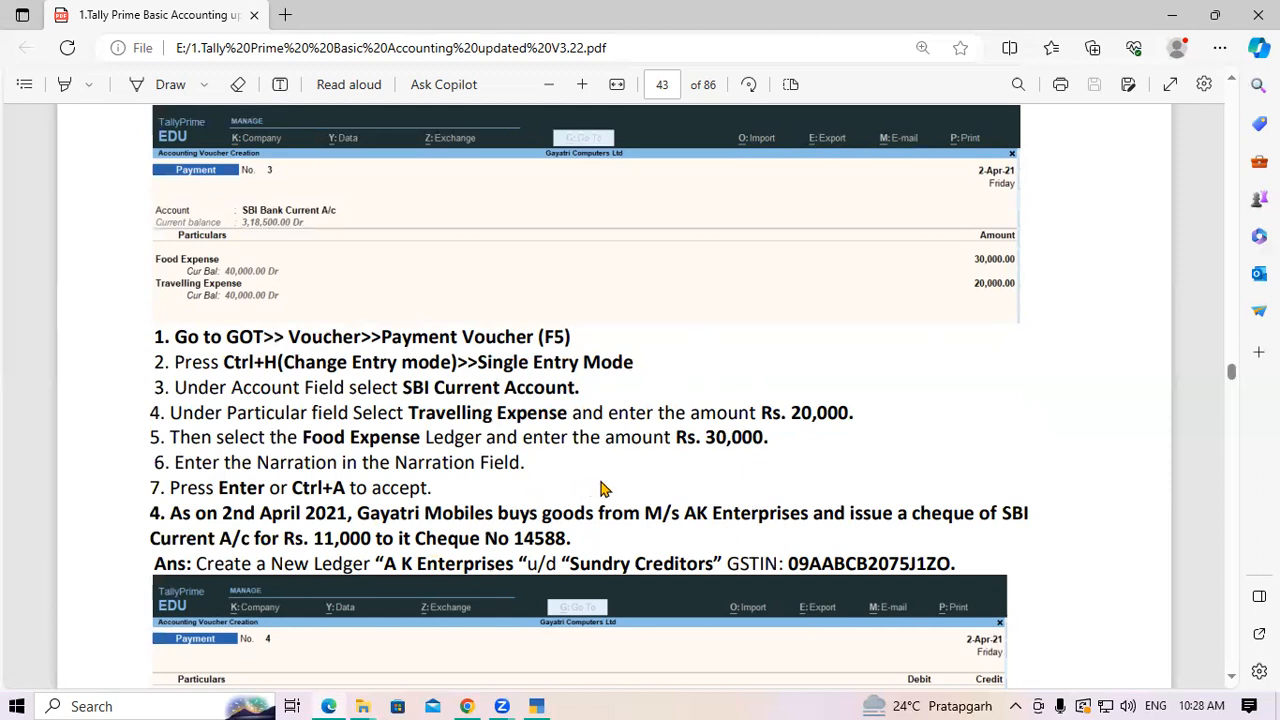
left_click_drag(684, 513, 794, 514)
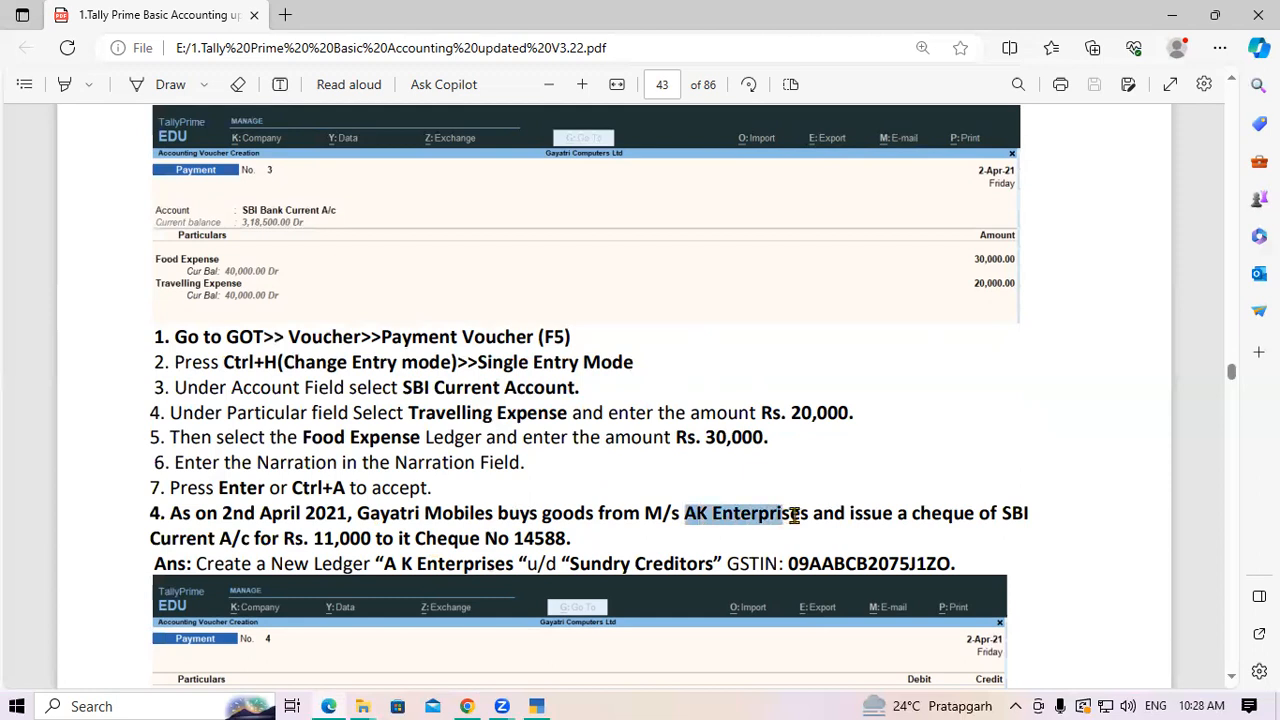
left_click(794, 514)
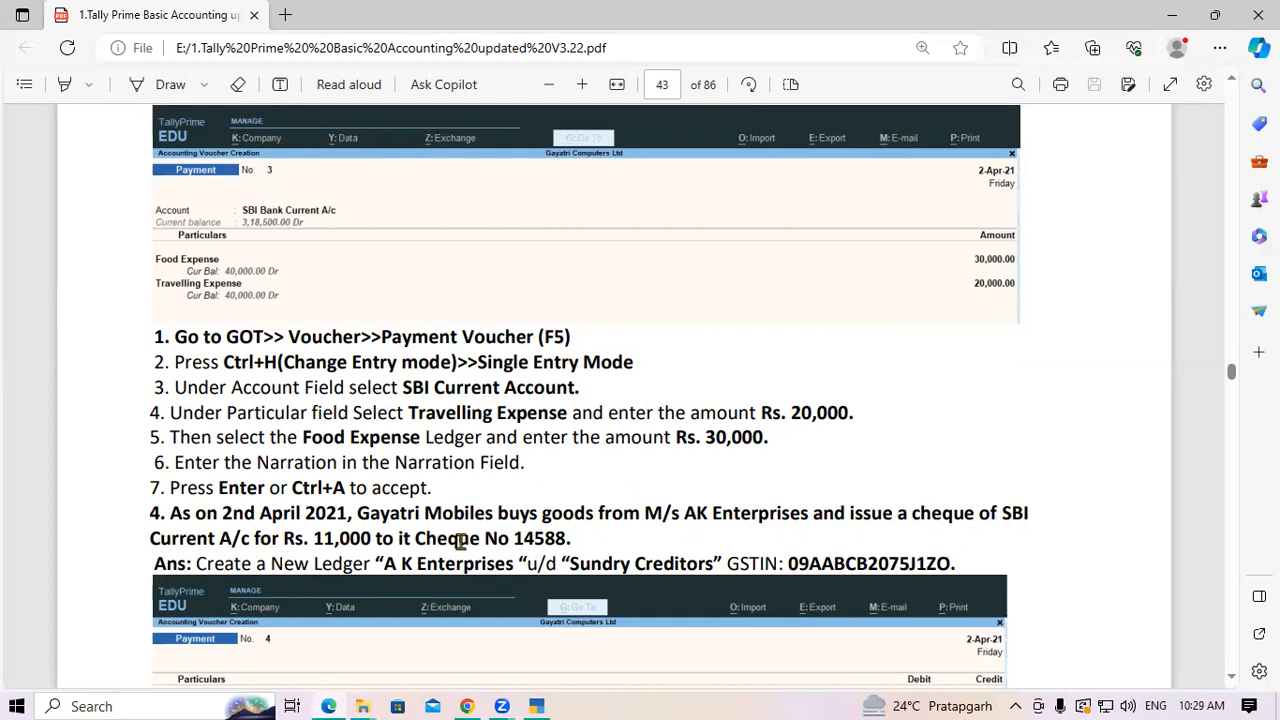
left_click_drag(1000, 514, 1041, 518)
left_click(963, 534)
left_click_drag(441, 514, 708, 514)
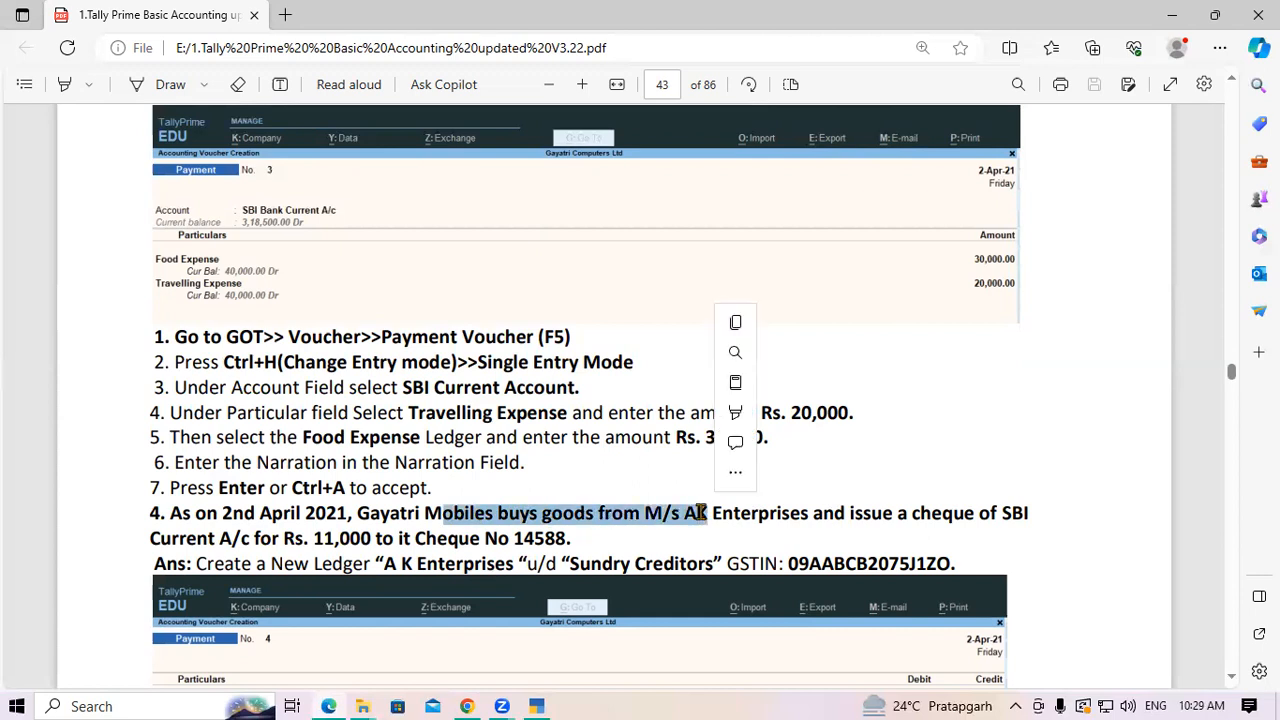
left_click(740, 496)
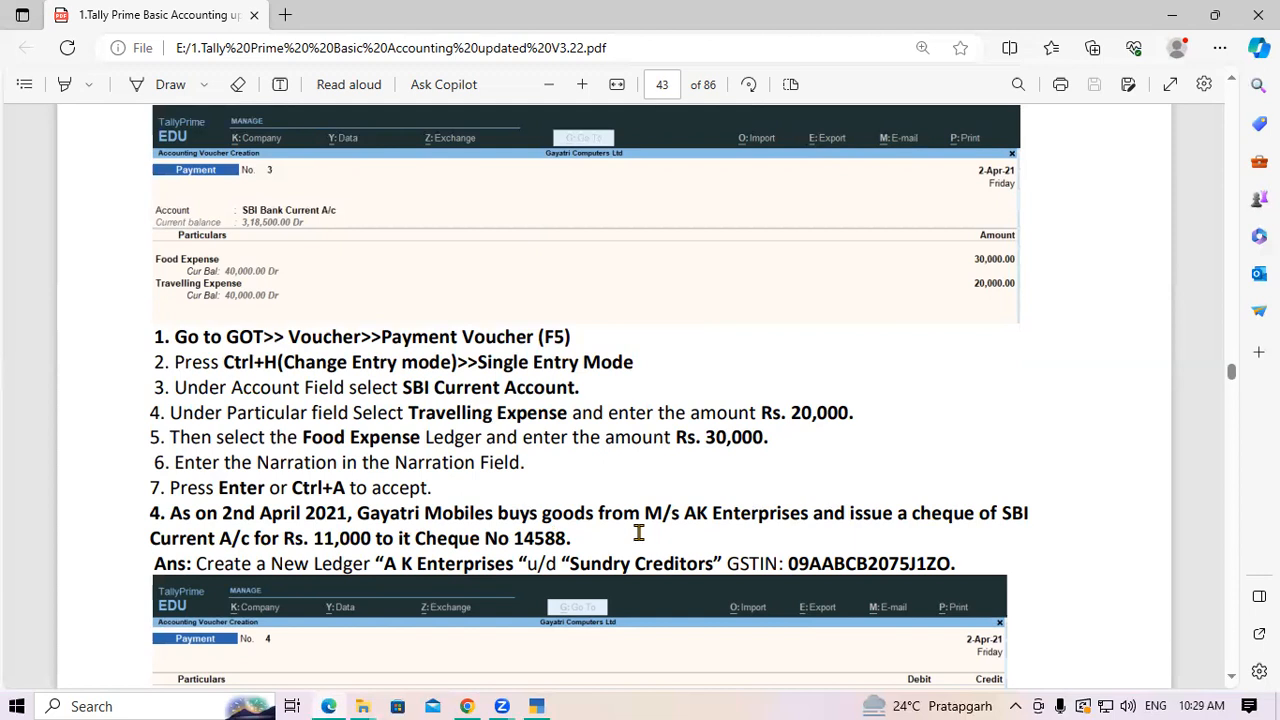
Re-check AK Enterprises and its GSTIN, then select the new ledger name A K Enterprises
left_click_drag(687, 512, 801, 514)
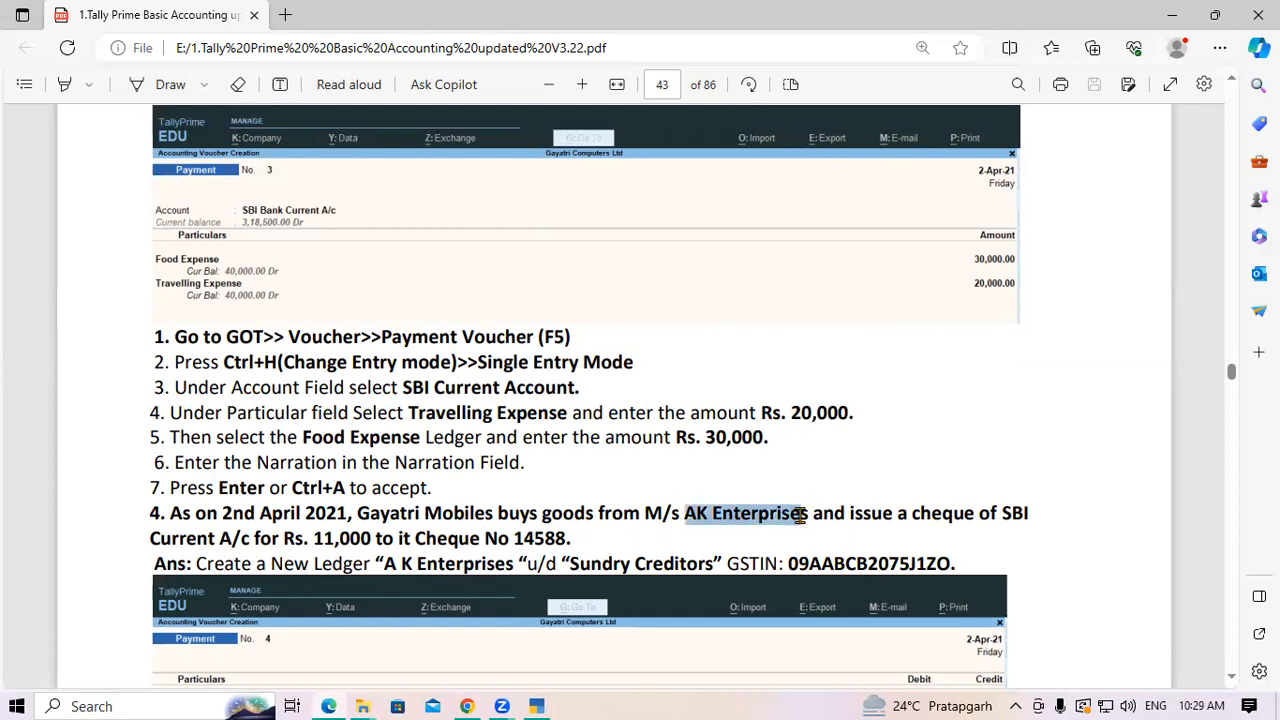
left_click(801, 514)
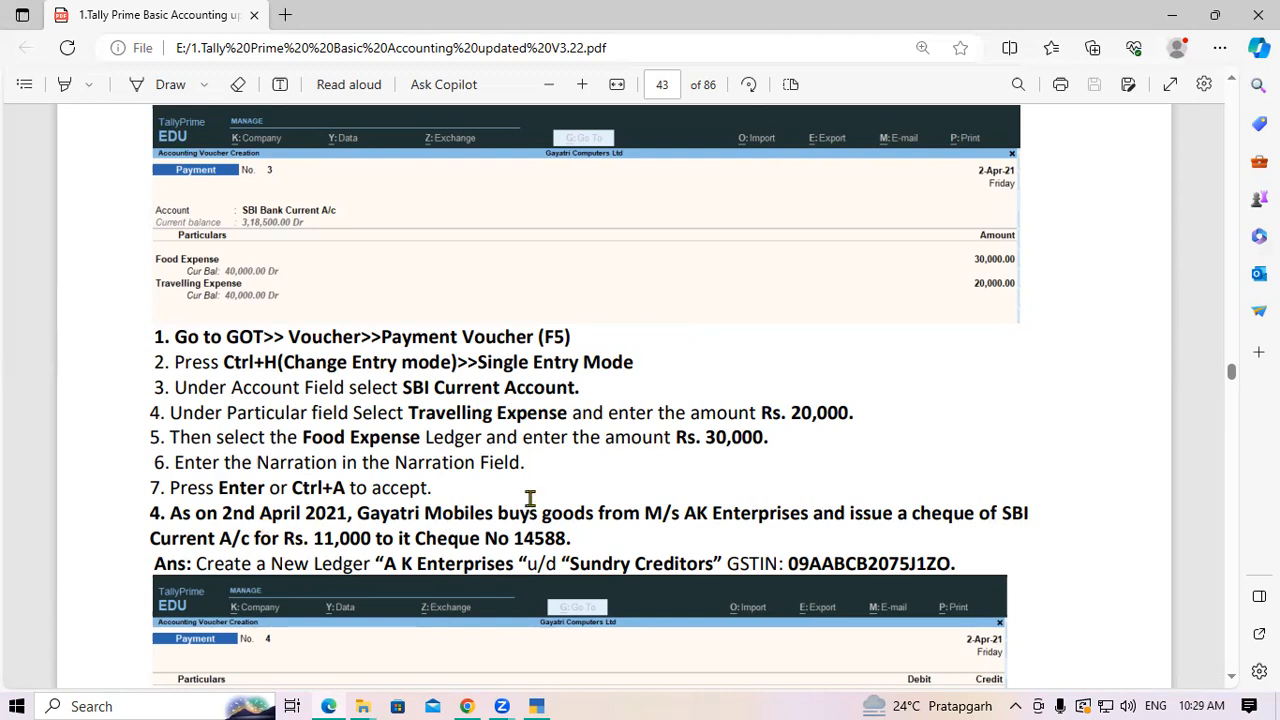
left_click_drag(681, 516, 806, 517)
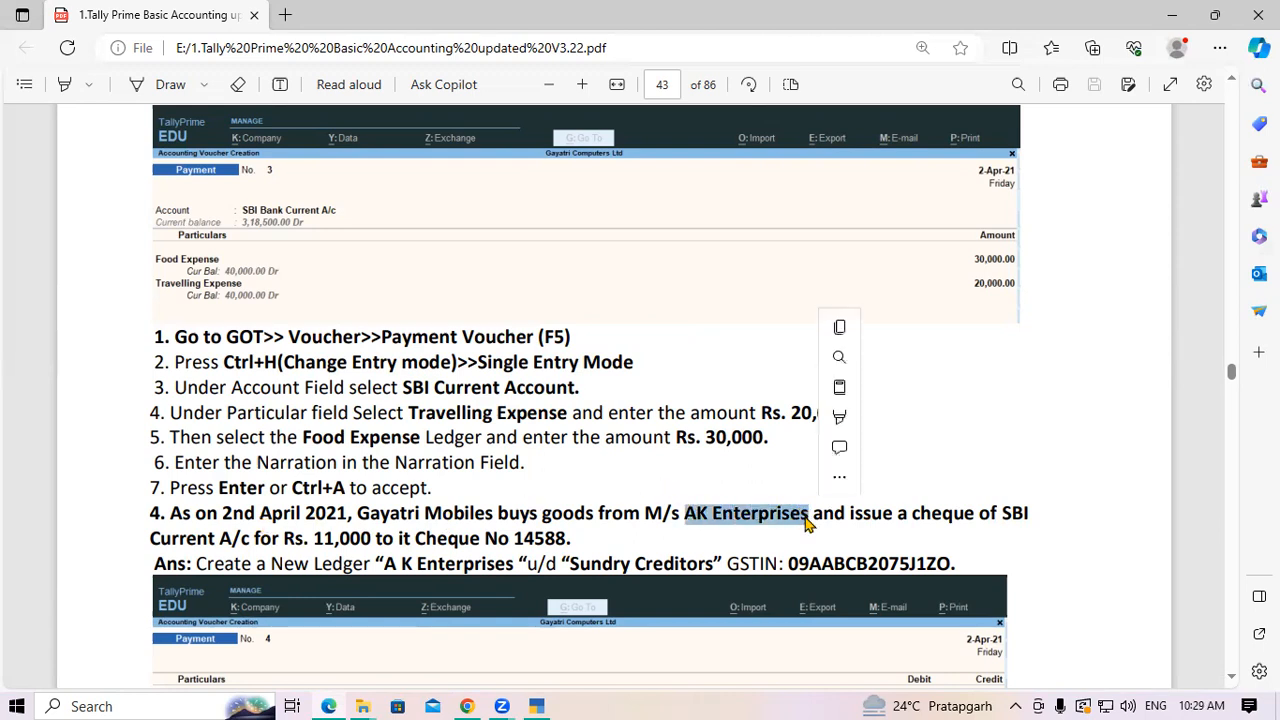
left_click(806, 517)
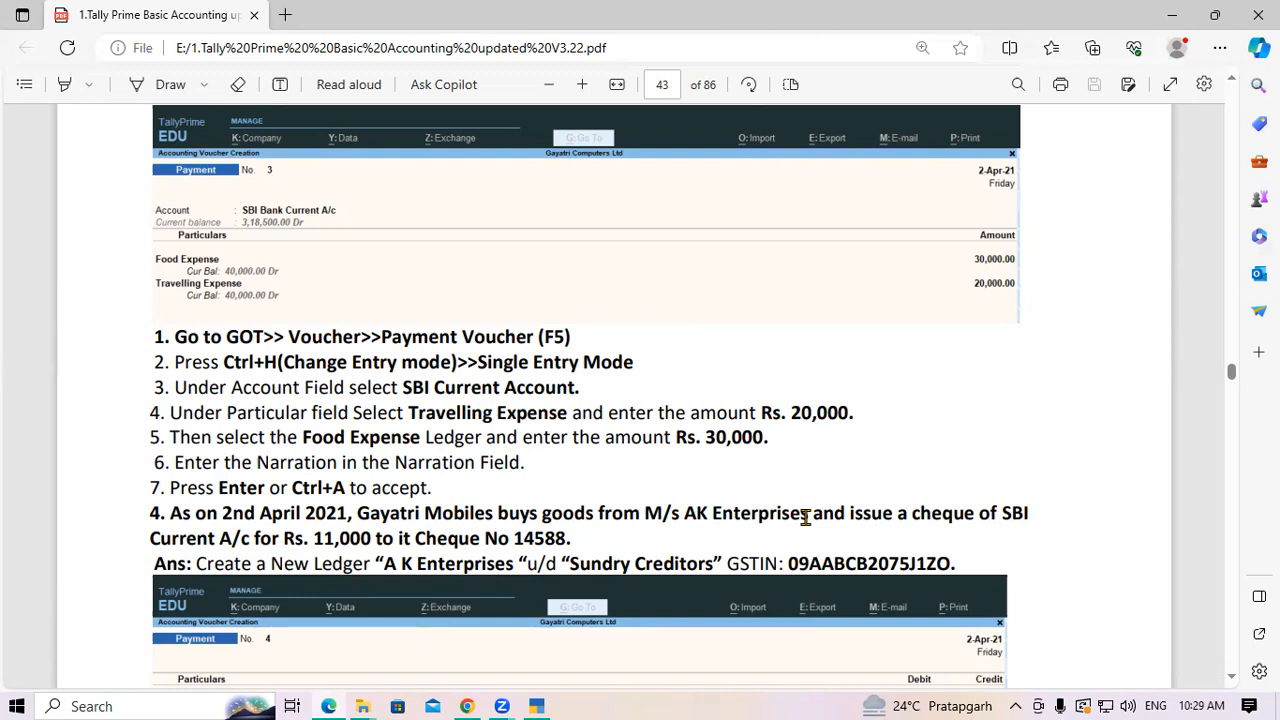
left_click_drag(686, 514, 800, 527)
left_click(797, 519)
left_click_drag(683, 514, 806, 515)
left_click(806, 513)
double_click(895, 568)
left_click(945, 565)
left_click_drag(384, 563, 514, 570)
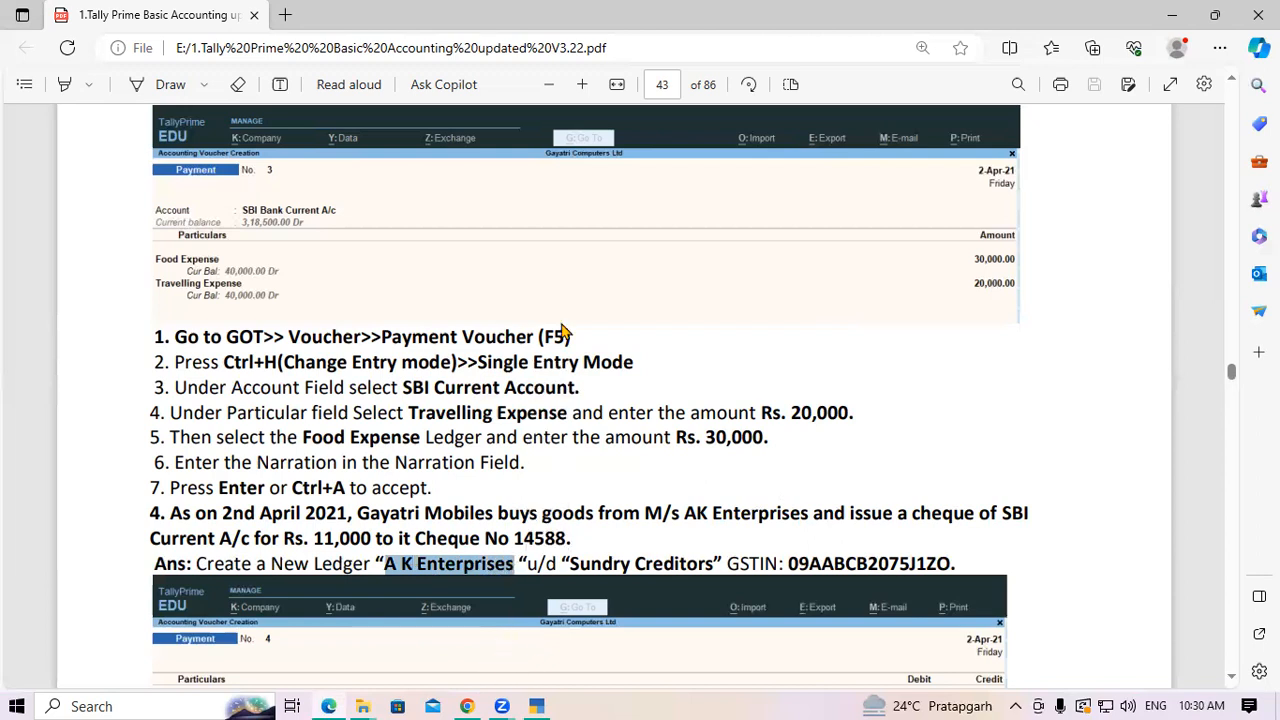
In a new payment voucher, create ledger A K Enterprises under Sundry Creditors
key("alt+Tab")
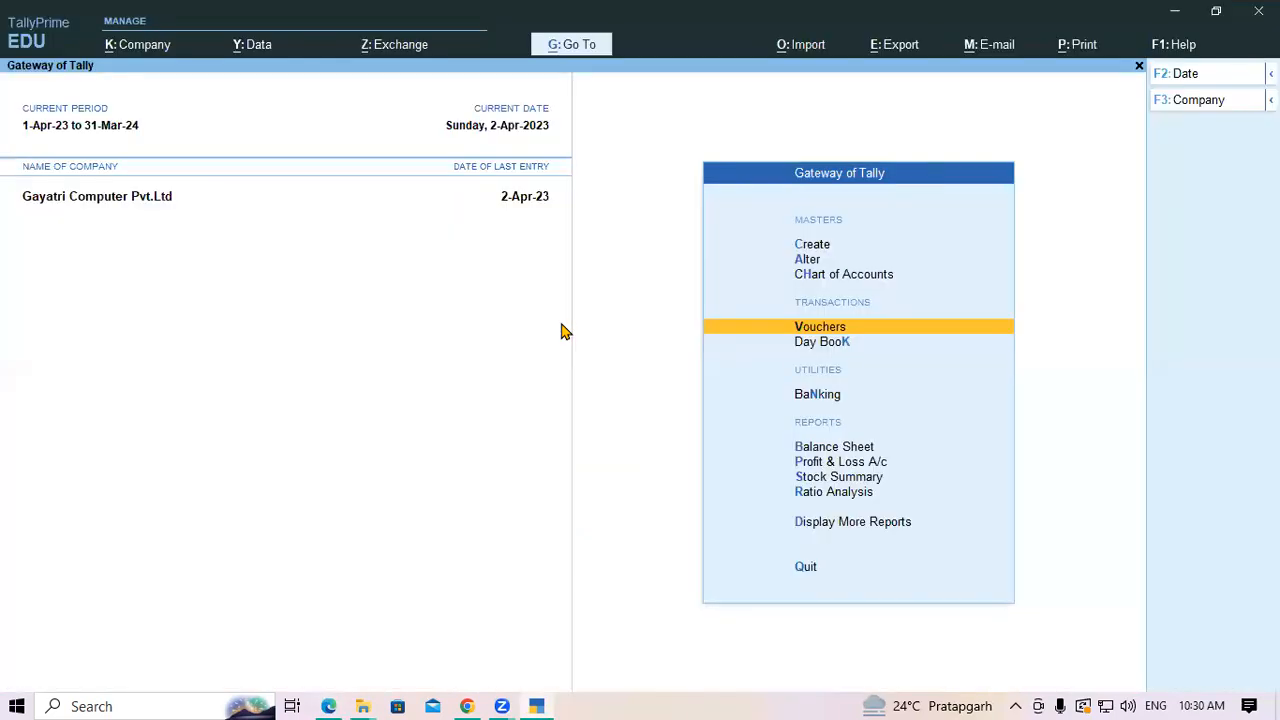
key("Return")
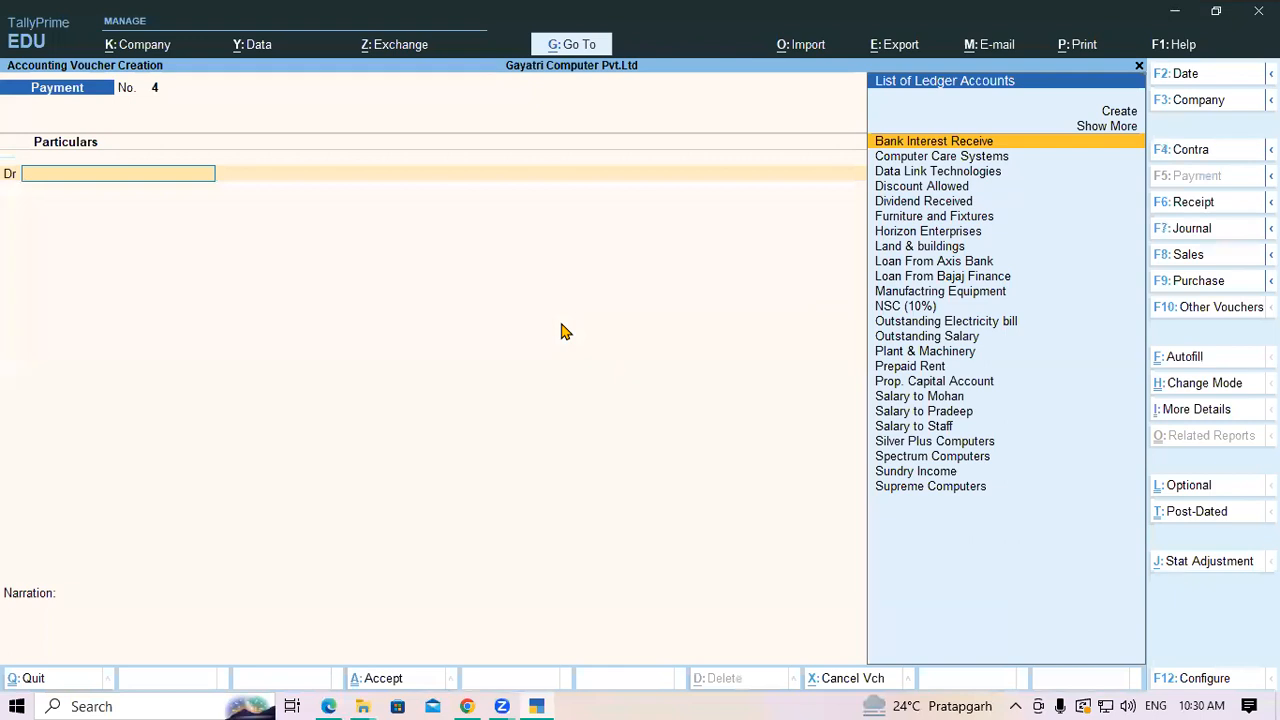
key("alt+c")
type("A K Enterprises")
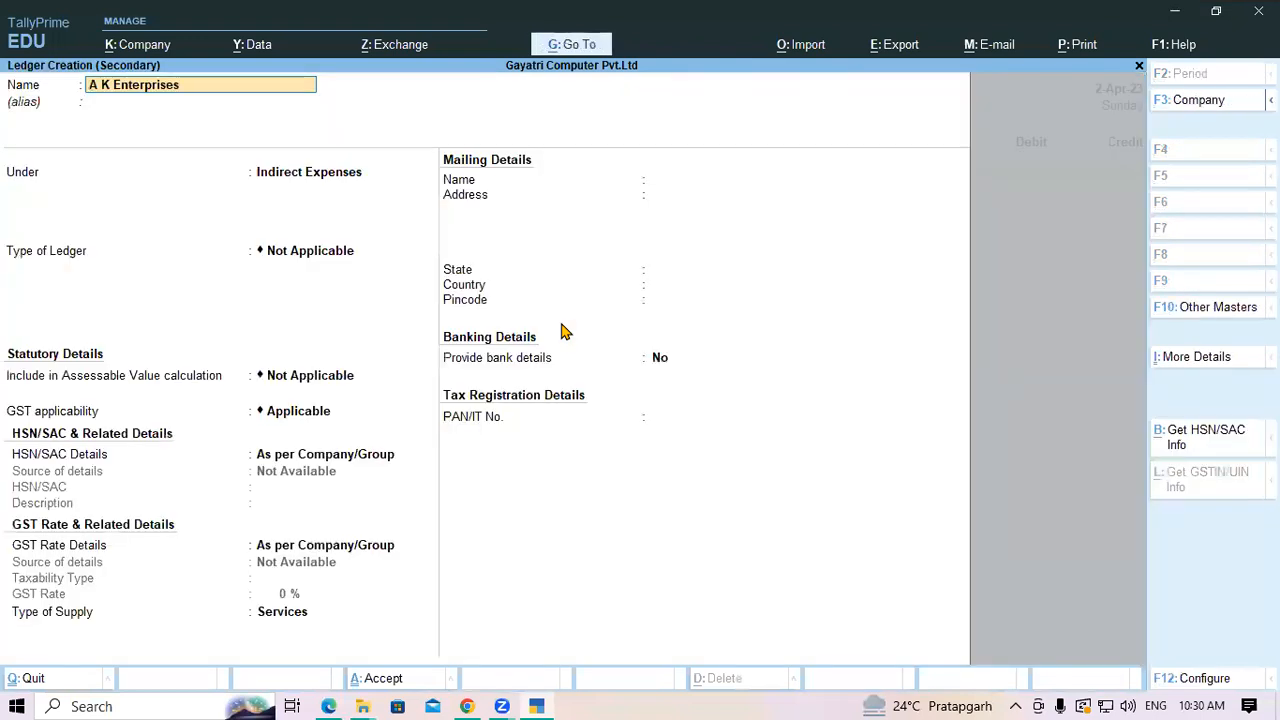
key("Return")
key("Return")
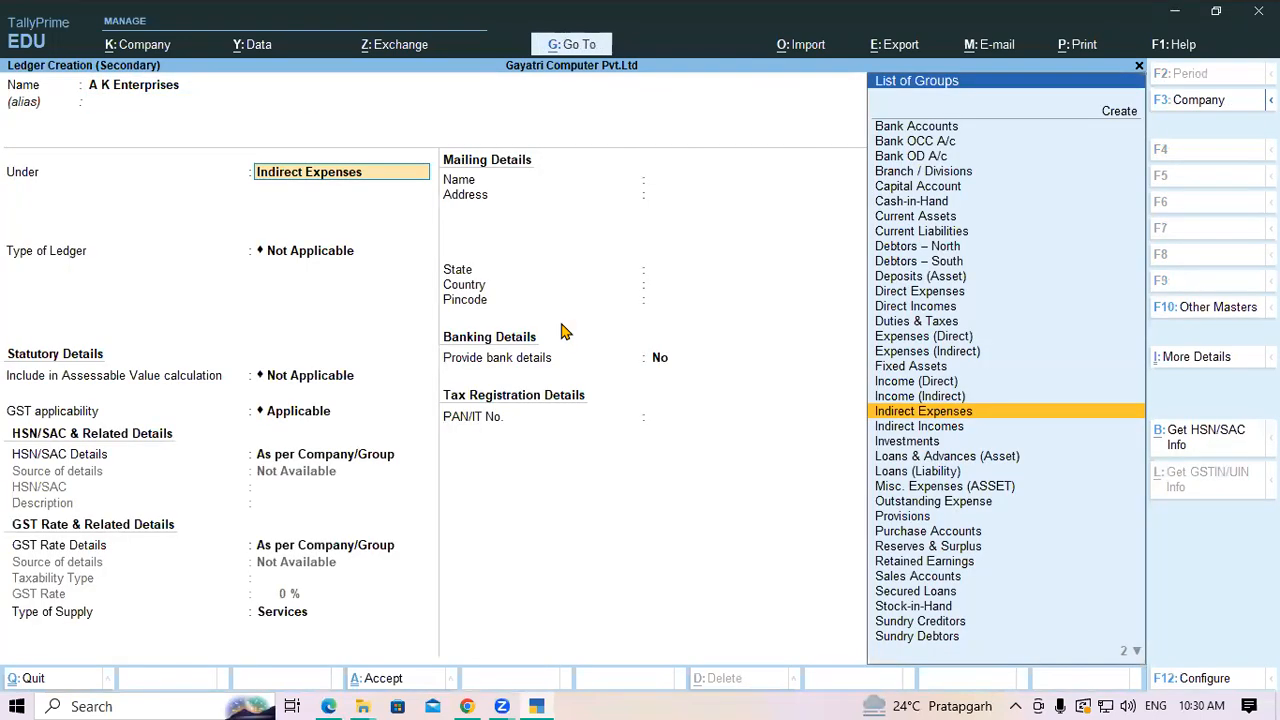
type("Sun")
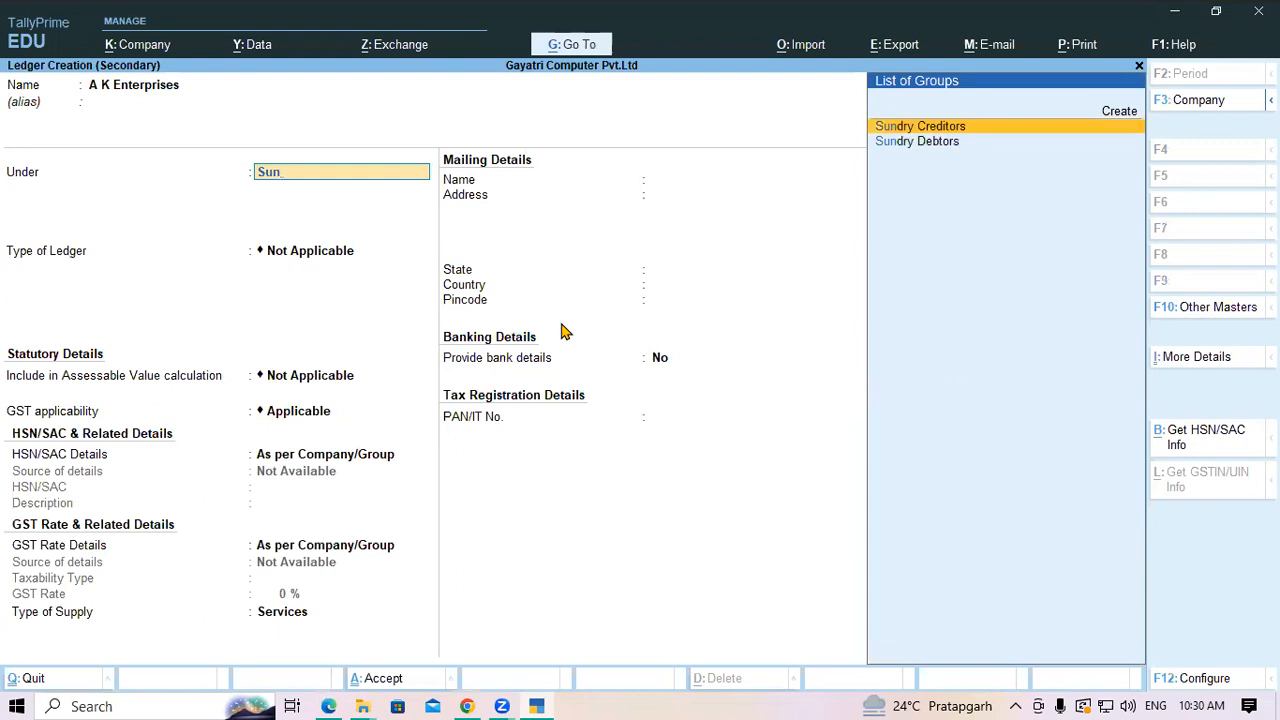
key("Return")
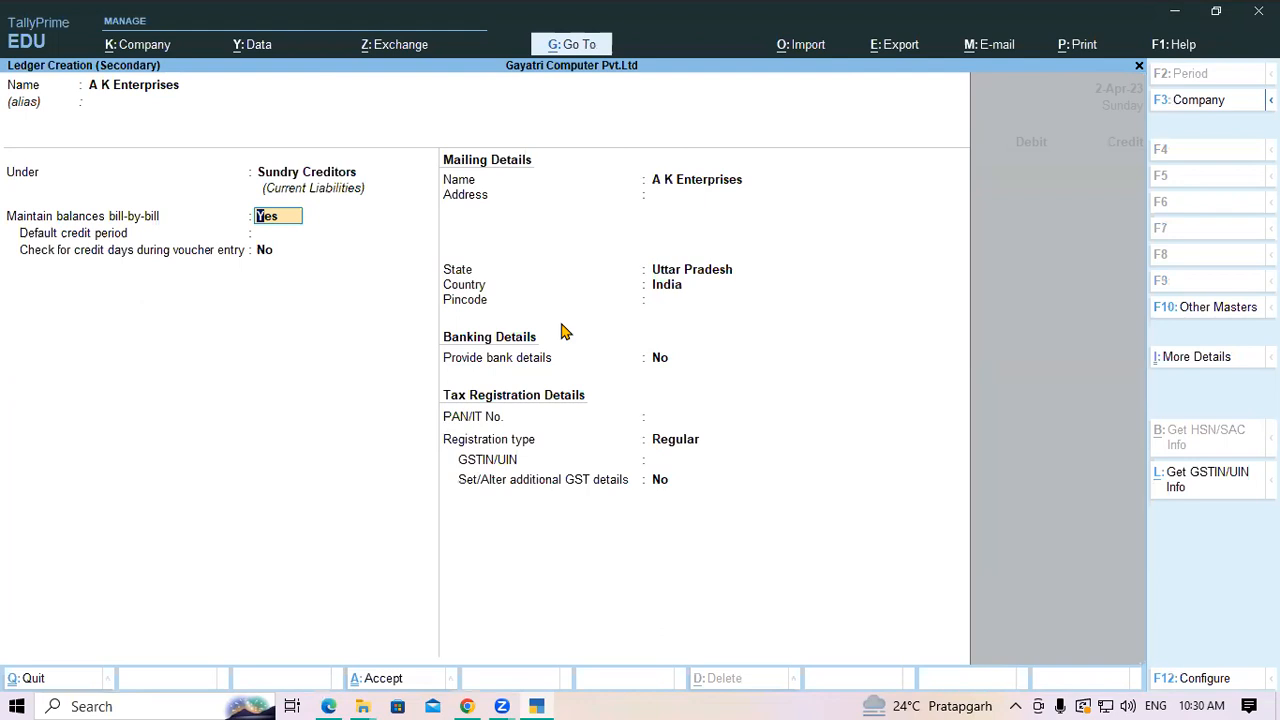
key("Return")
key("Return")
key("Return")
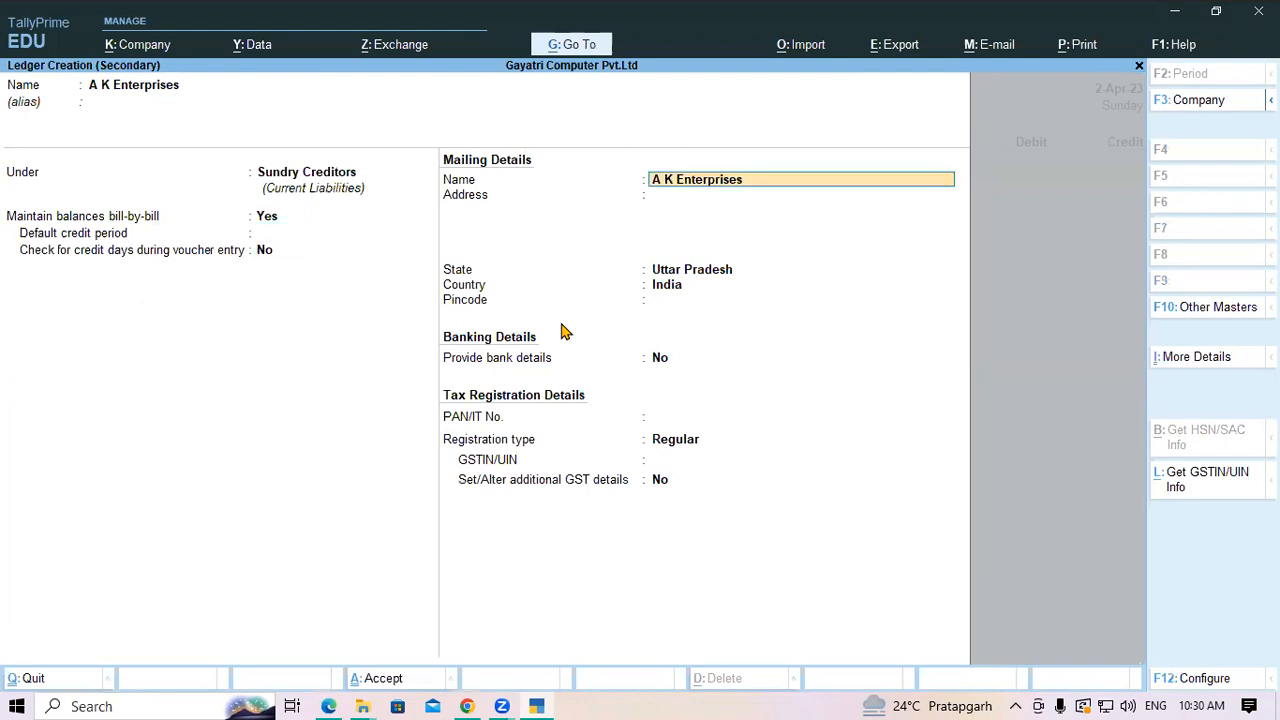
key("Return")
key("Return")
key("Return")
key("Return")
key("Return")
key("Return")
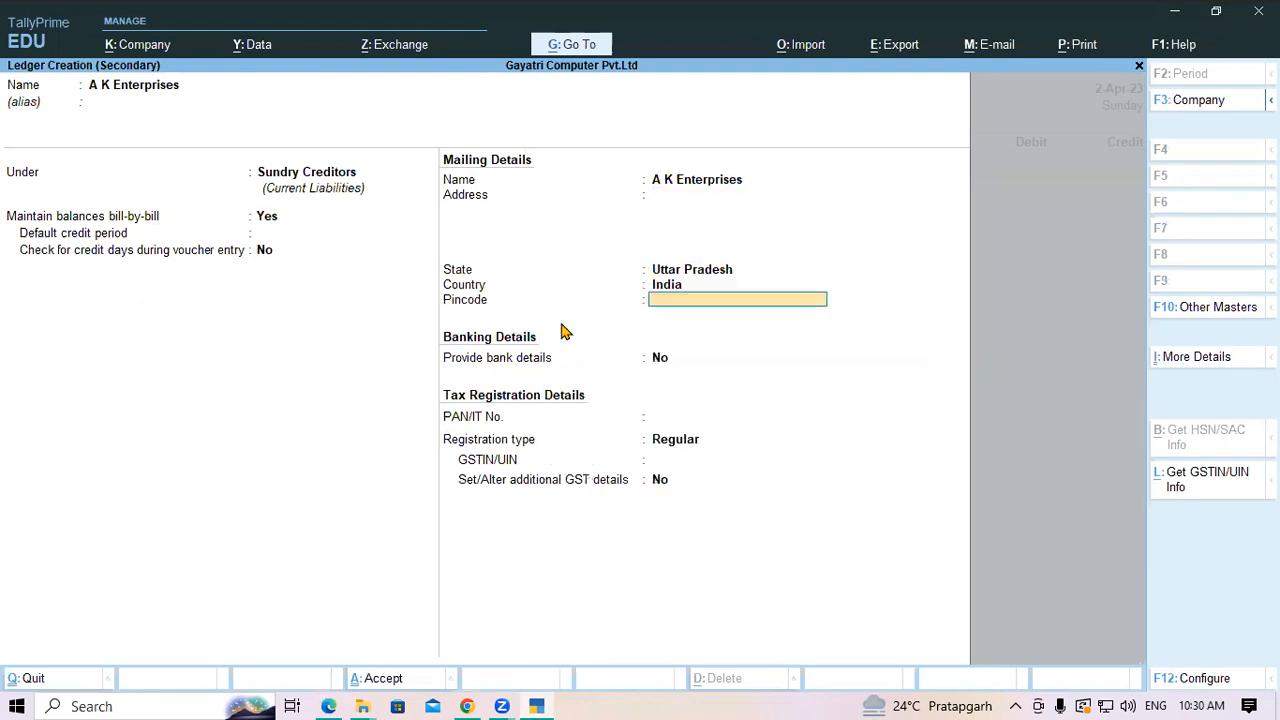
key("Return")
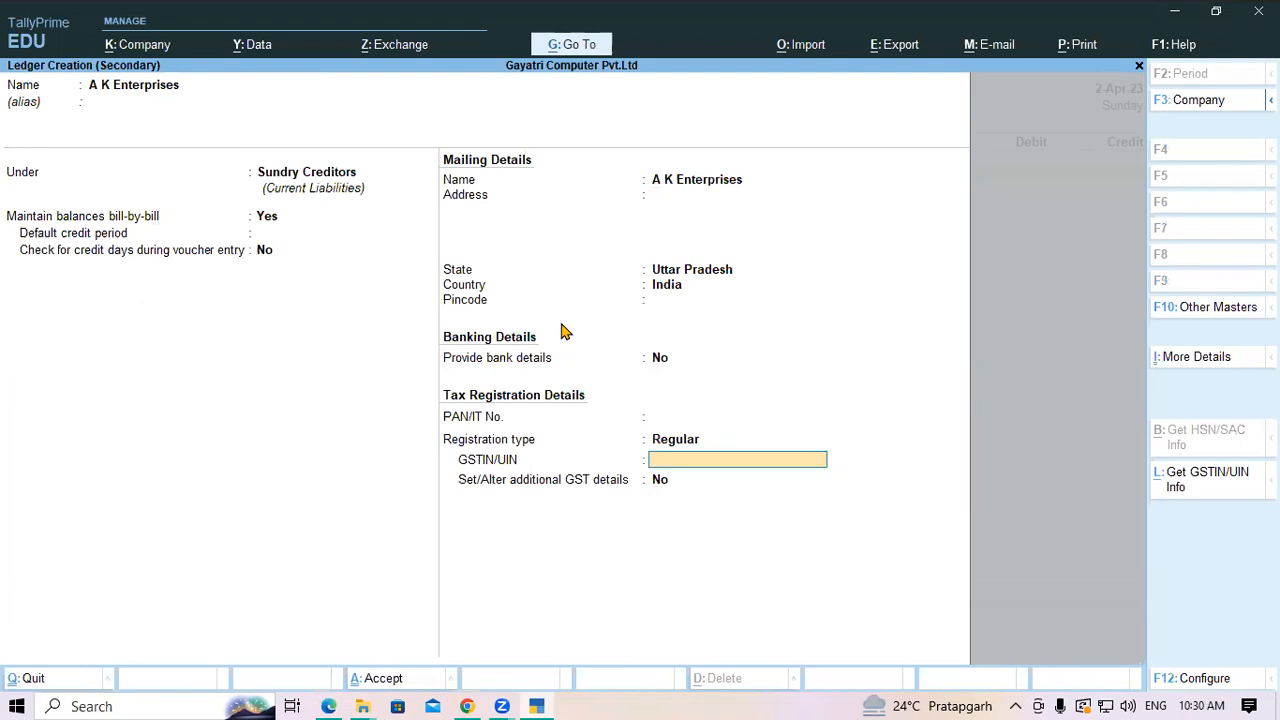
Paste the GSTIN and its PAN part from the PDF, keeping additional GST details as No
key("alt+Tab")
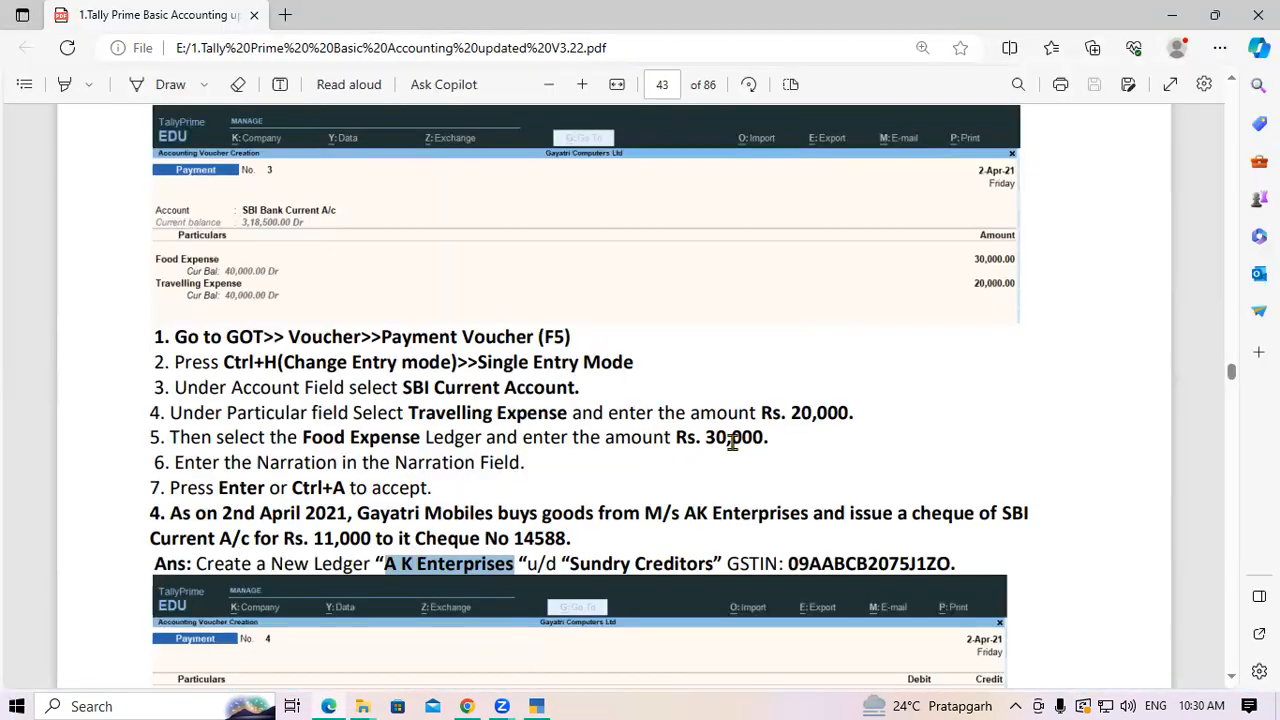
left_click_drag(788, 563, 945, 563)
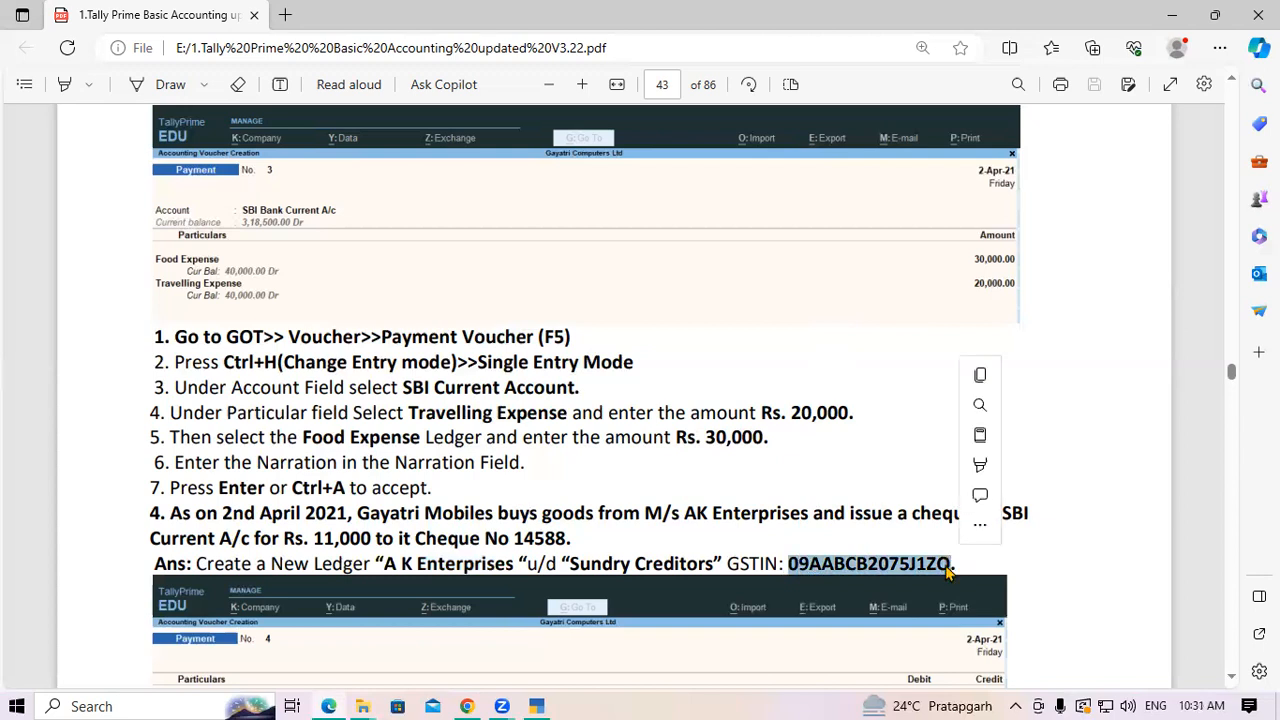
left_click(540, 700)
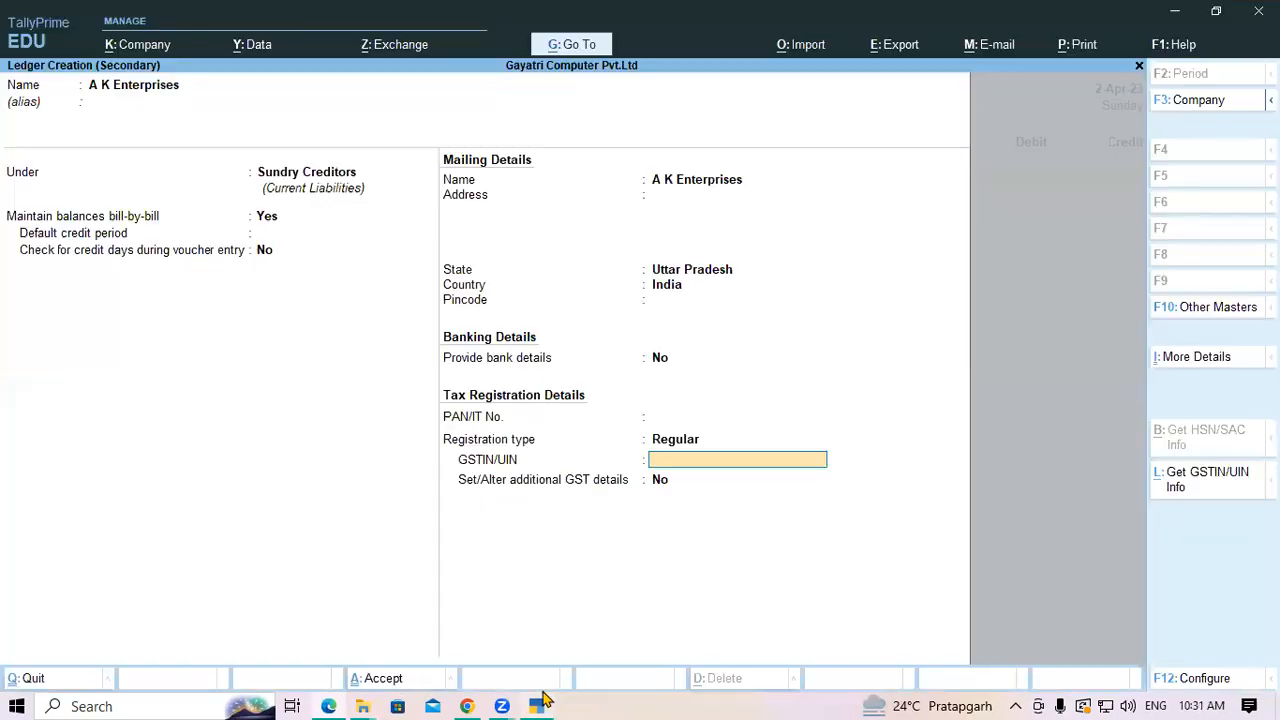
key("ctrl+alt+v")
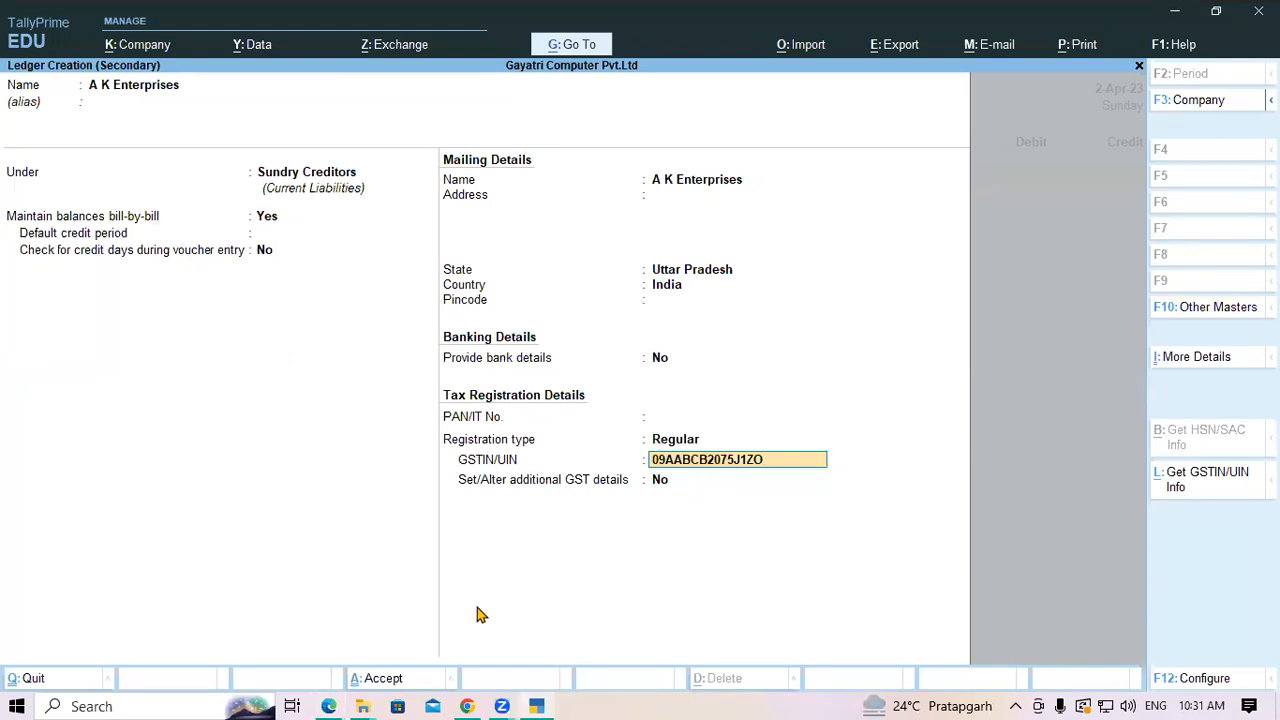
key("alt+Tab")
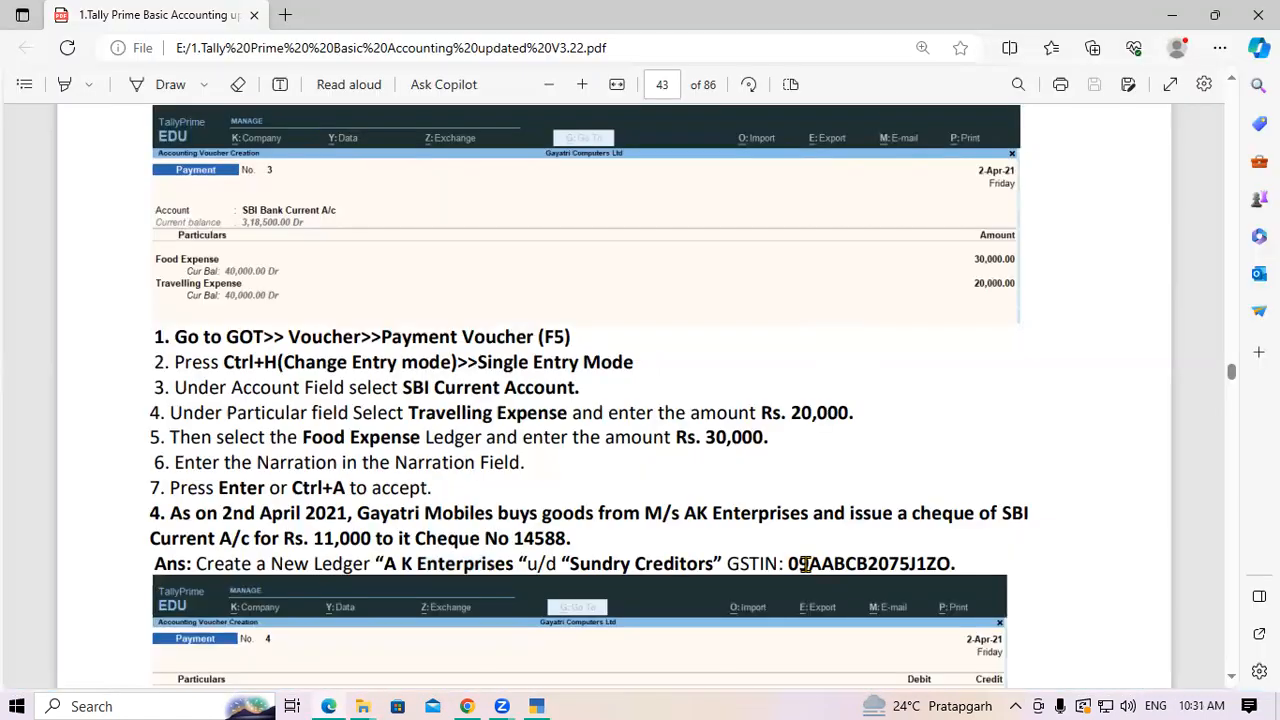
left_click_drag(812, 564, 913, 564)
key("ctrl+c")
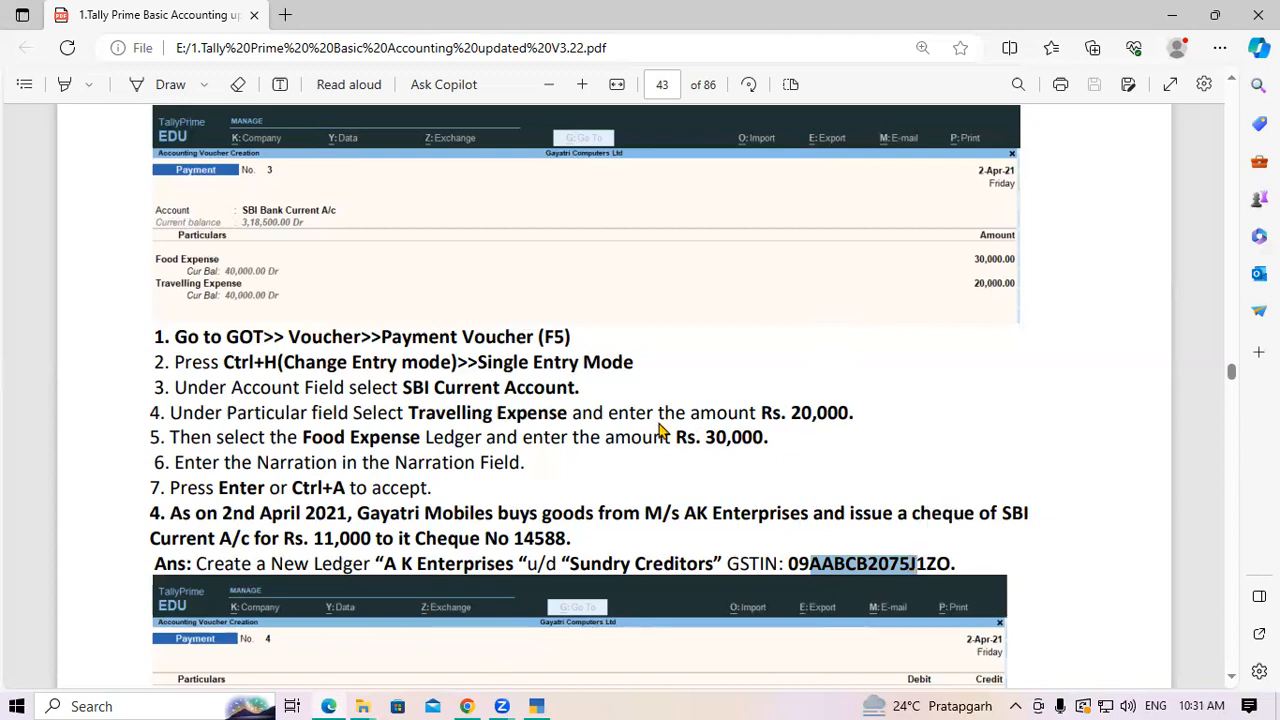
key("alt+Tab")
key("ctrl+v")
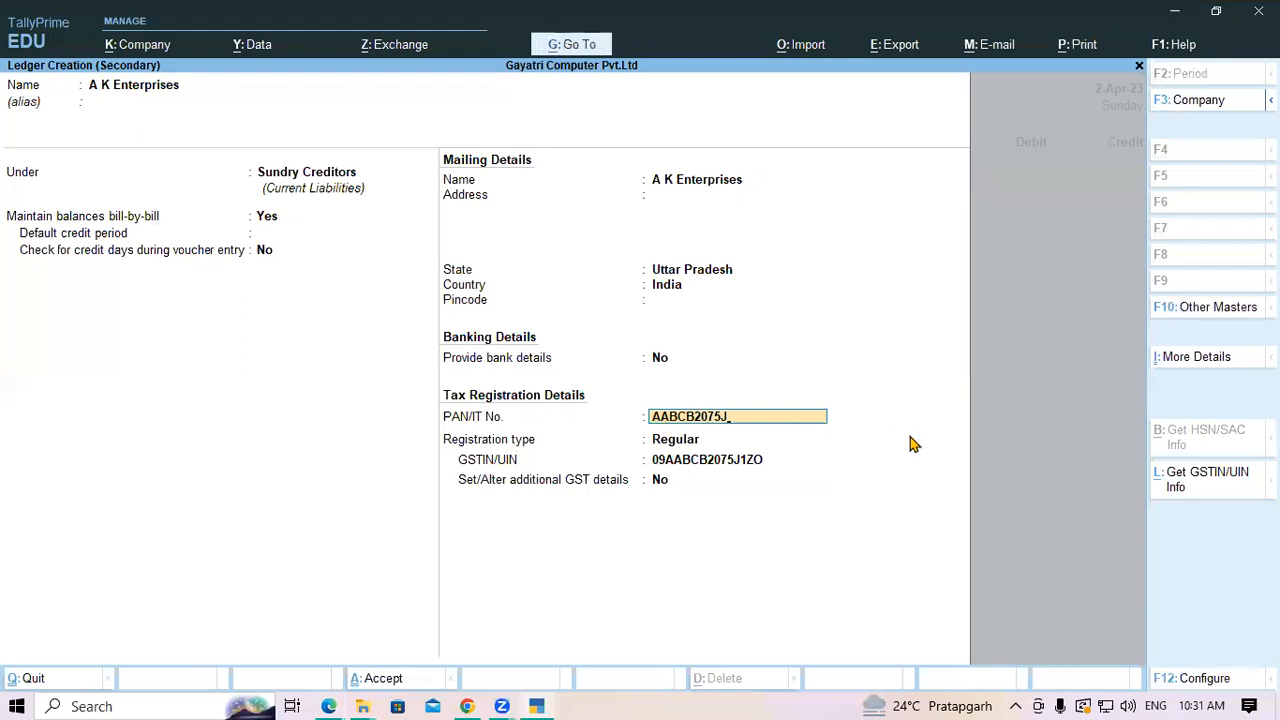
key("Return")
key("Return")
key("Return")
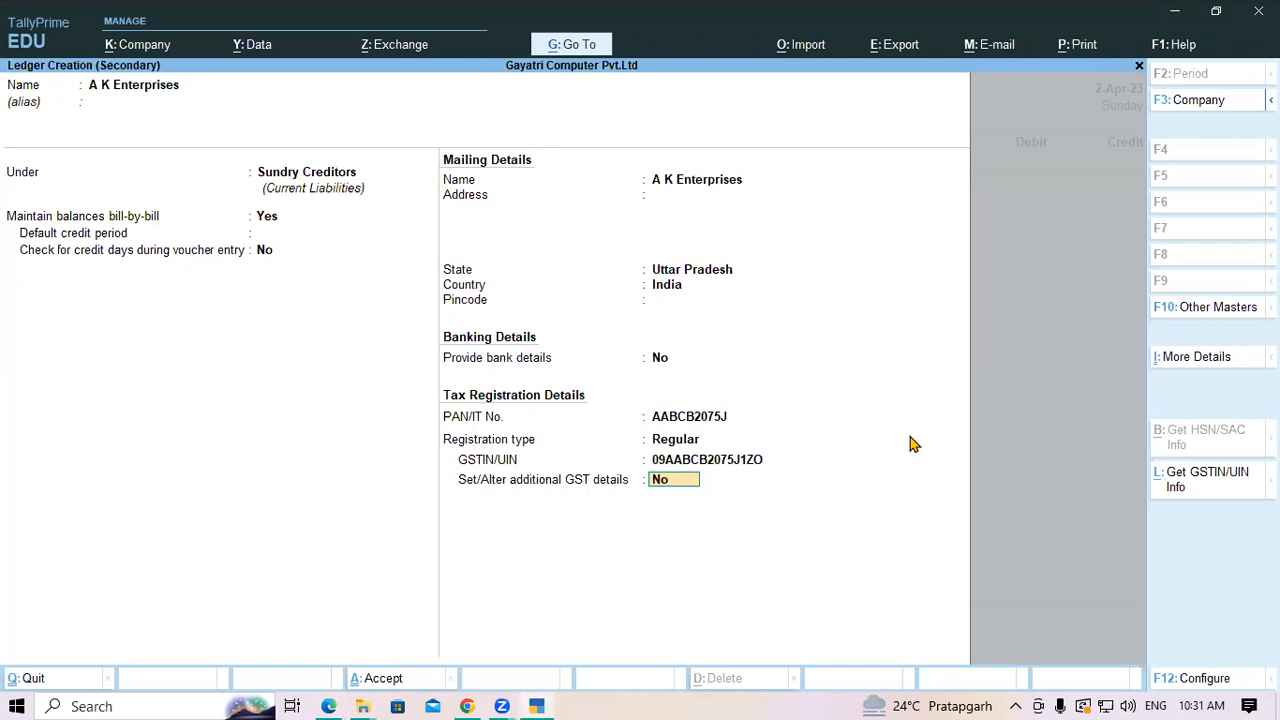
key("Return")
key("Return")
key("Return")
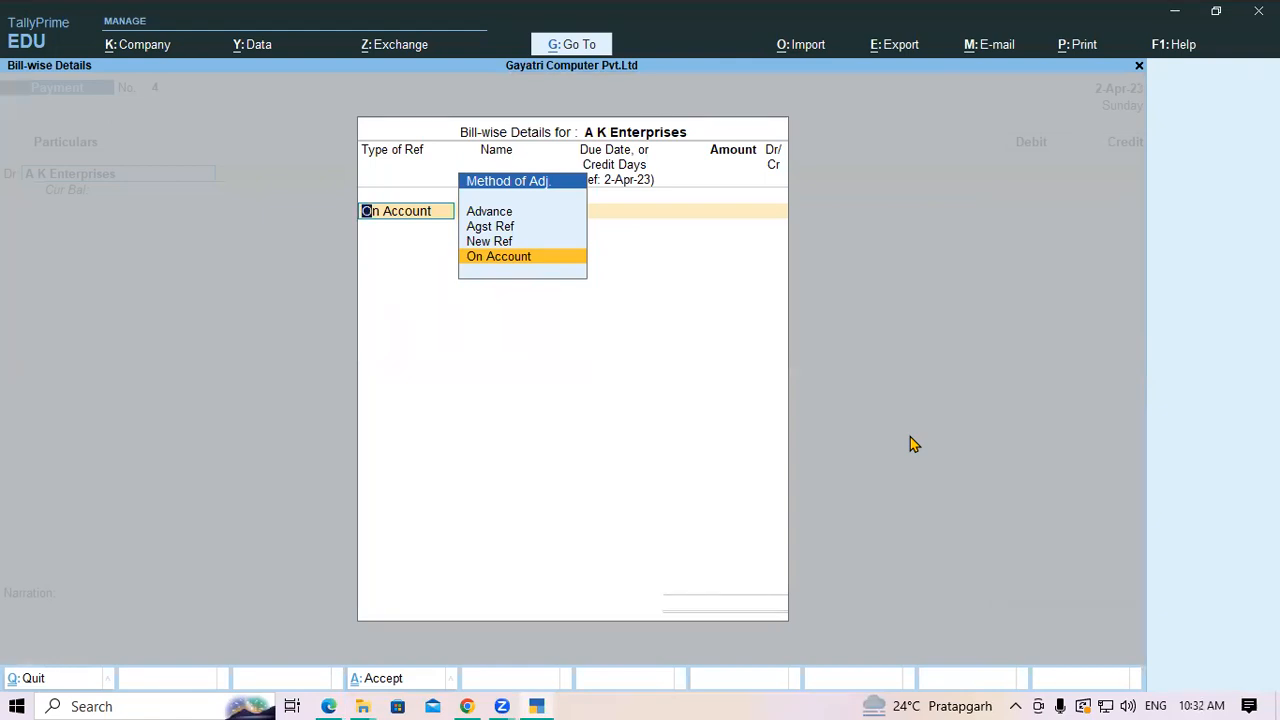
Debit A K Enterprises 11,000 On Account and credit Current A/c at SBI Bank by cheque
key("Return")
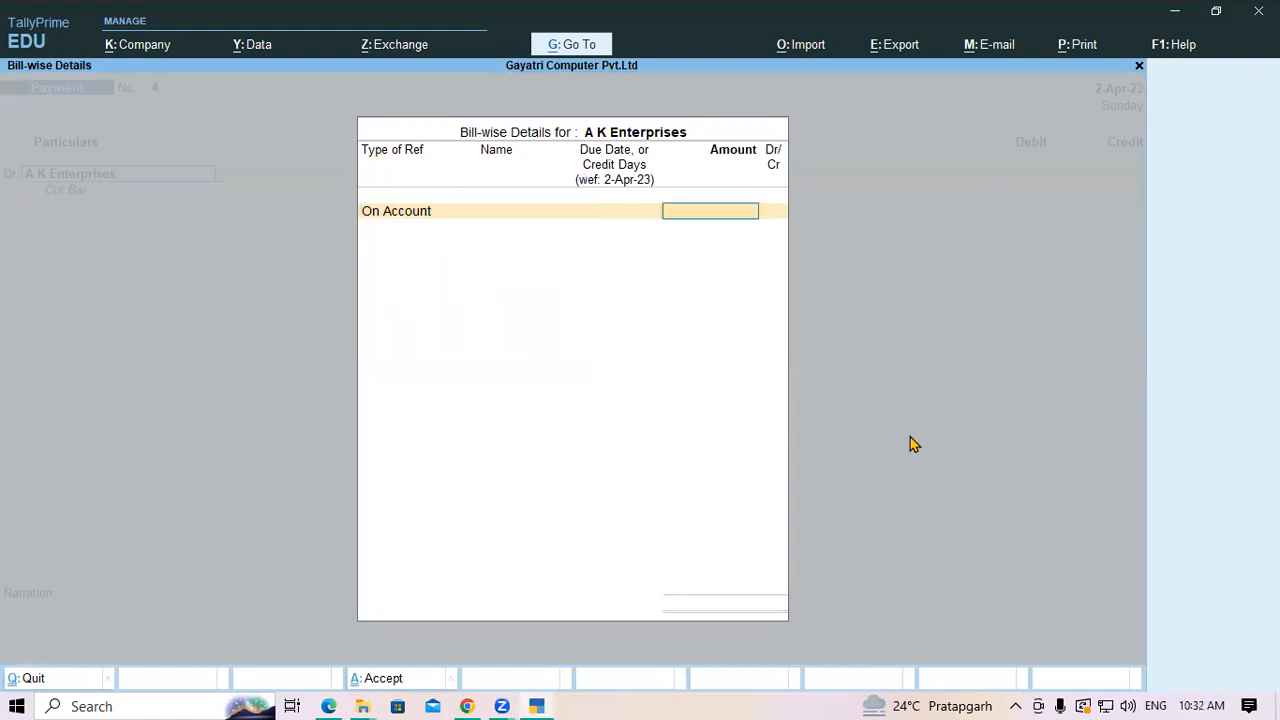
type("11,000")
key("Return")
key("Return")
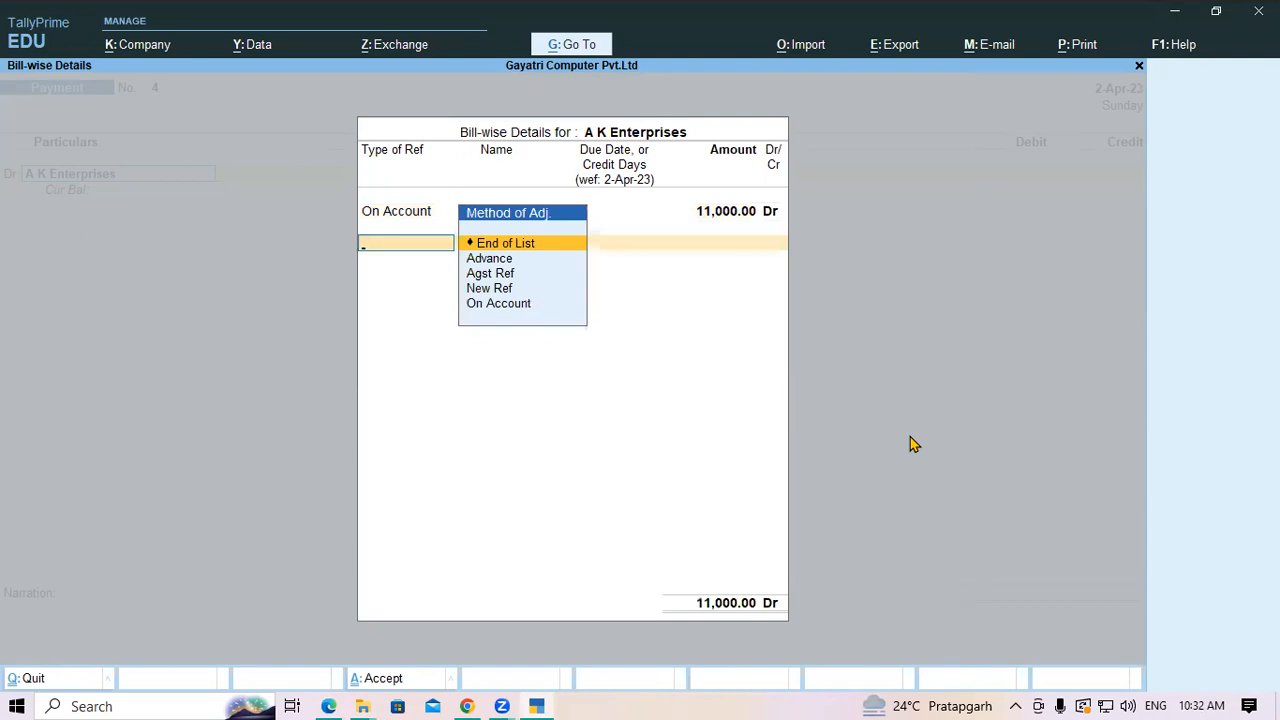
key("Return")
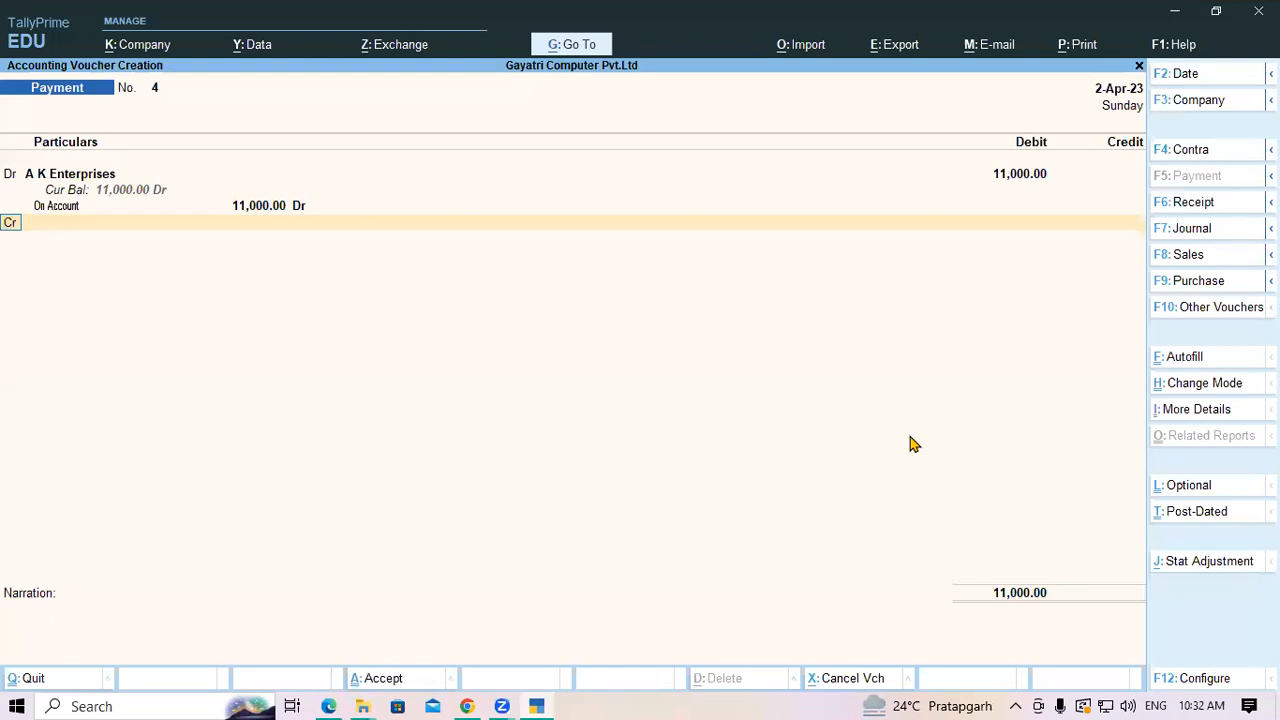
key("Return")
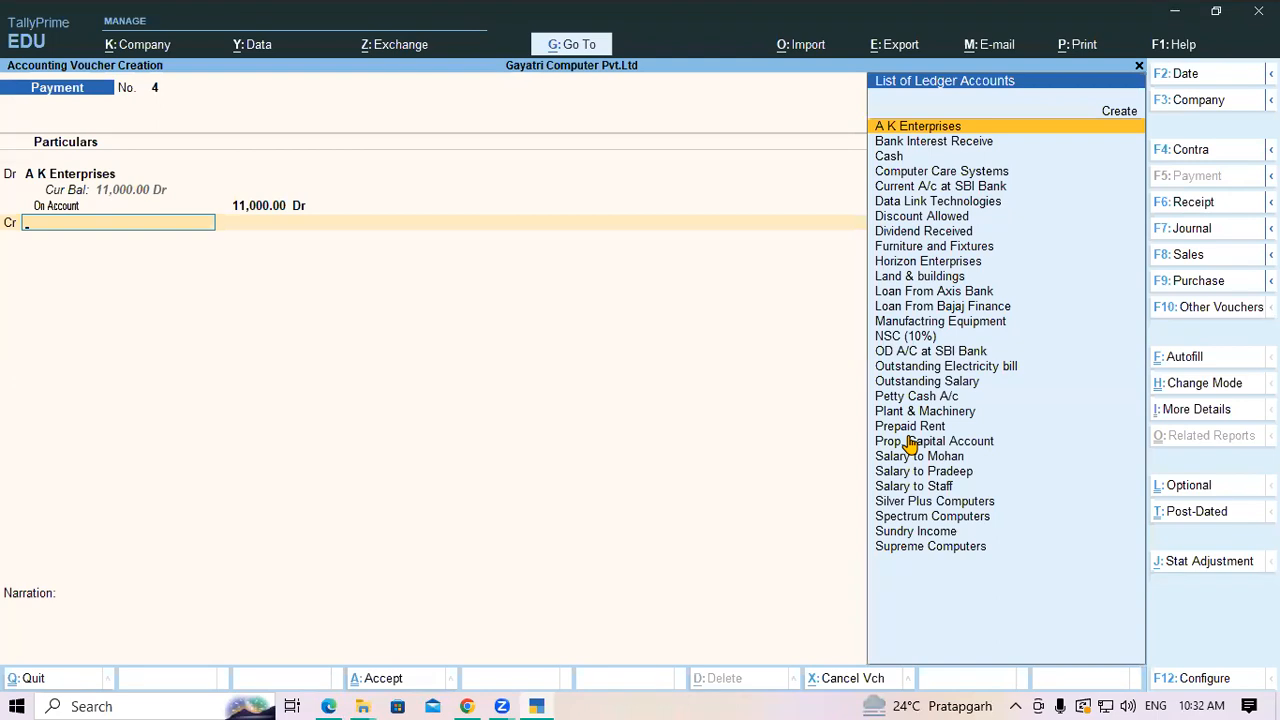
type("Sbi")
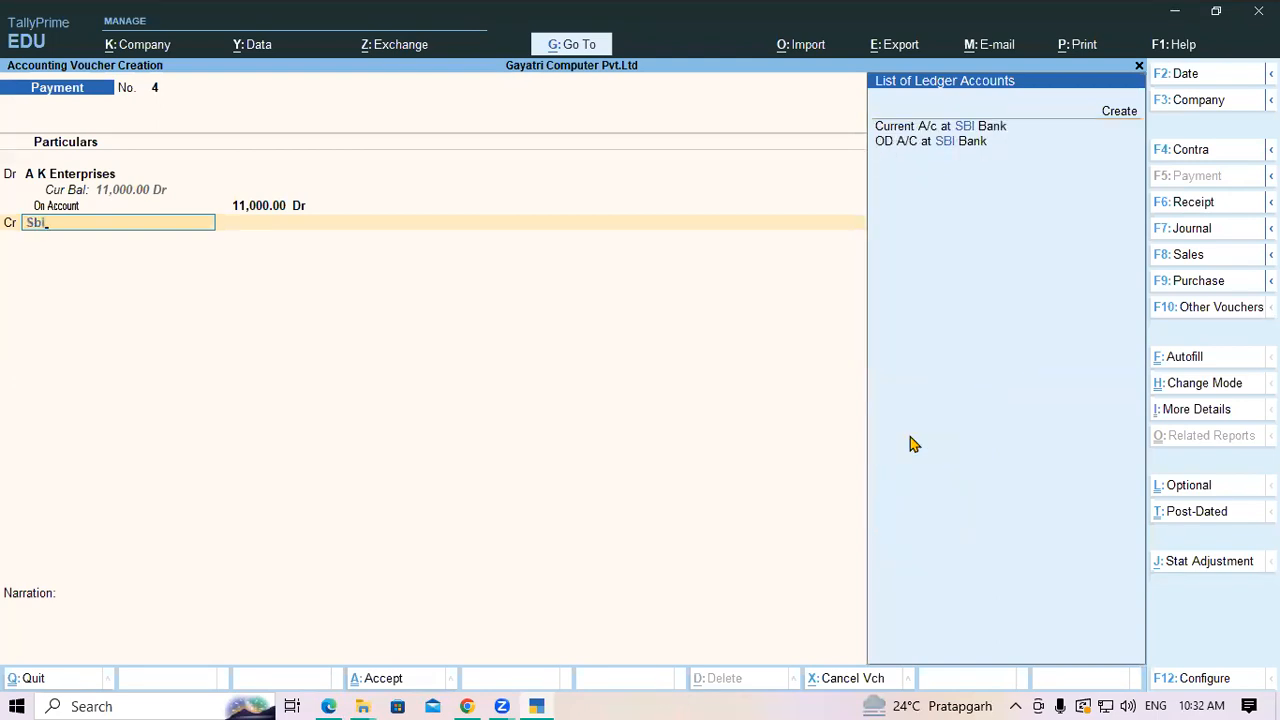
key("Return")
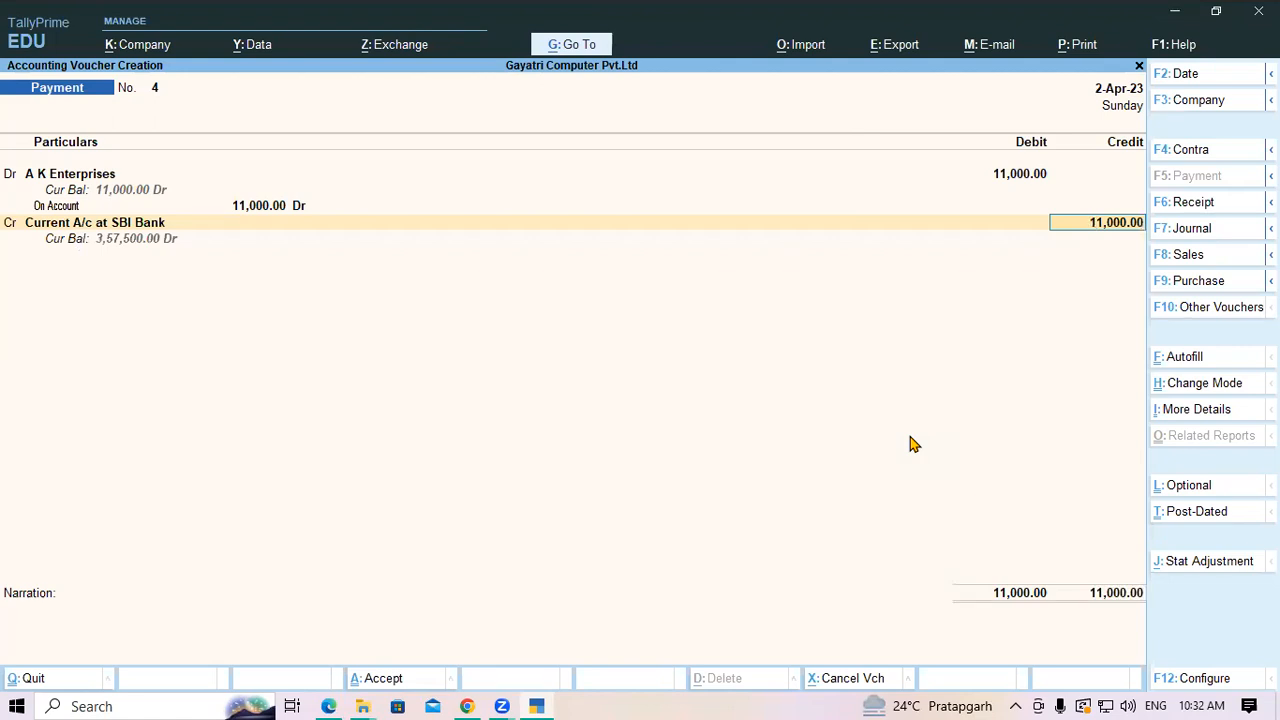
key("Return")
key("Return")
key("Return")
key("Return")
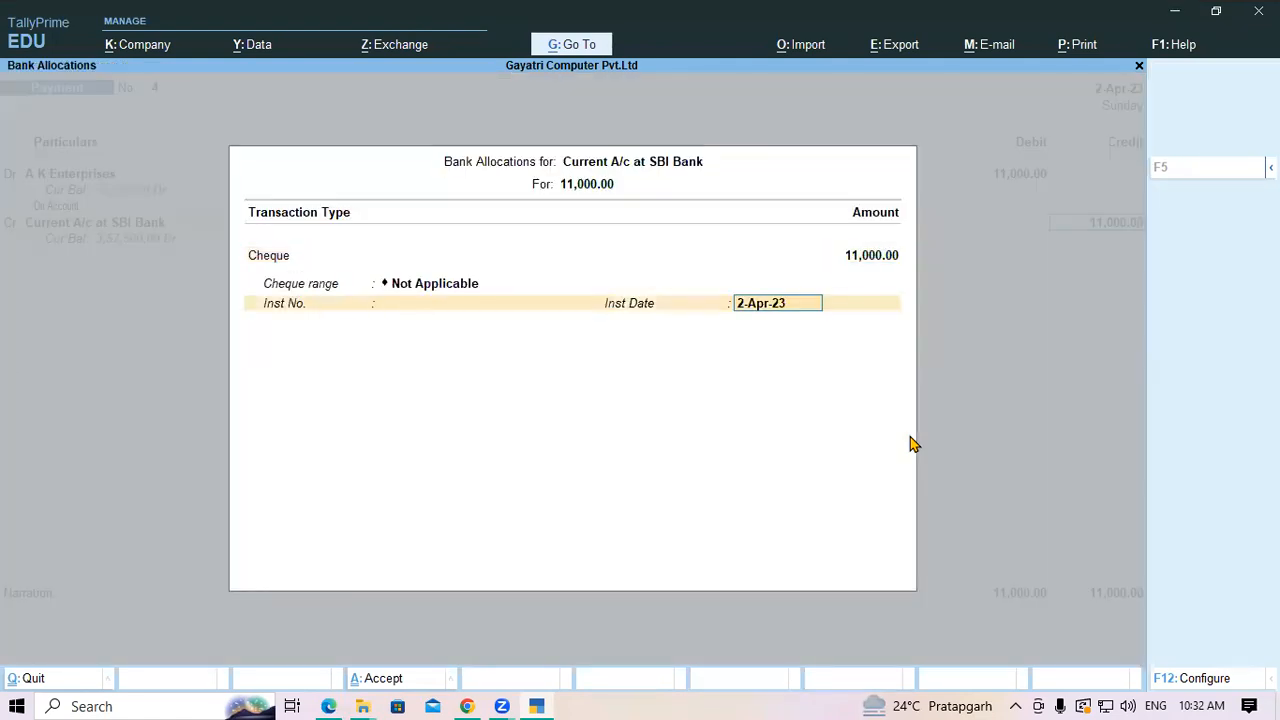
key("Return")
key("Return")
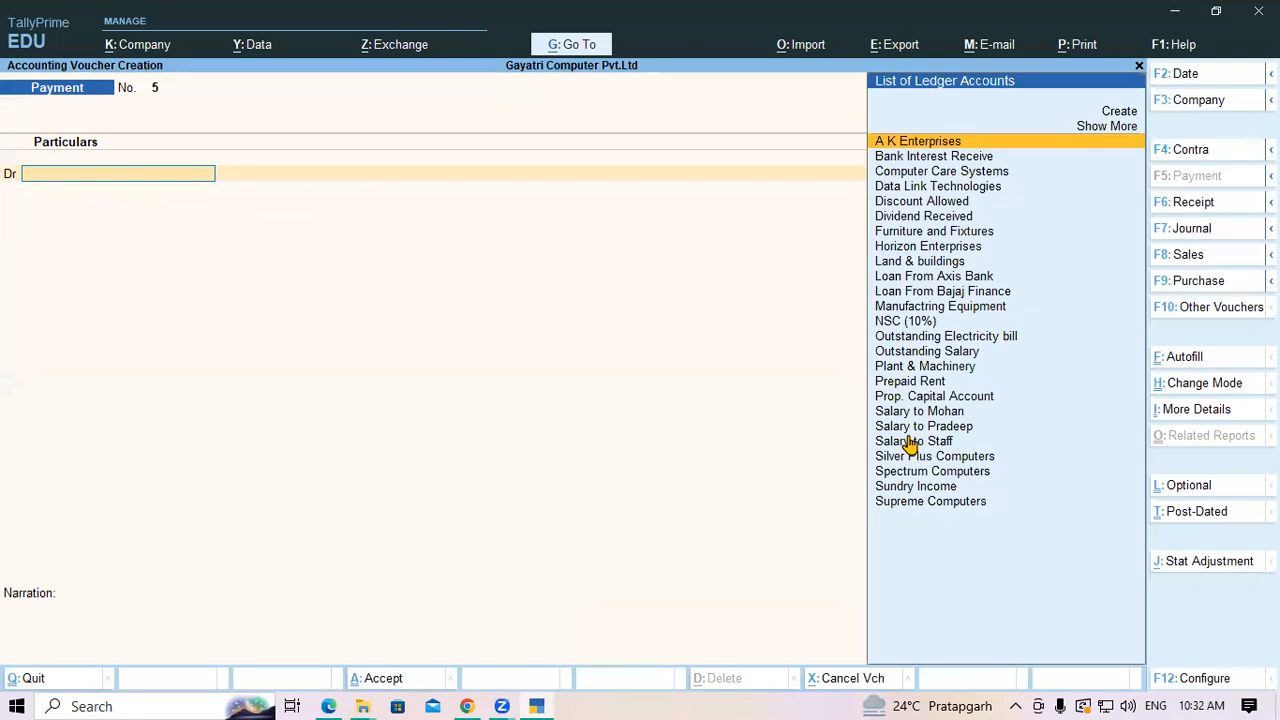
Read question 5's party Computer Care Systems, the 34000 amount and cheque number
left_click(328, 706)
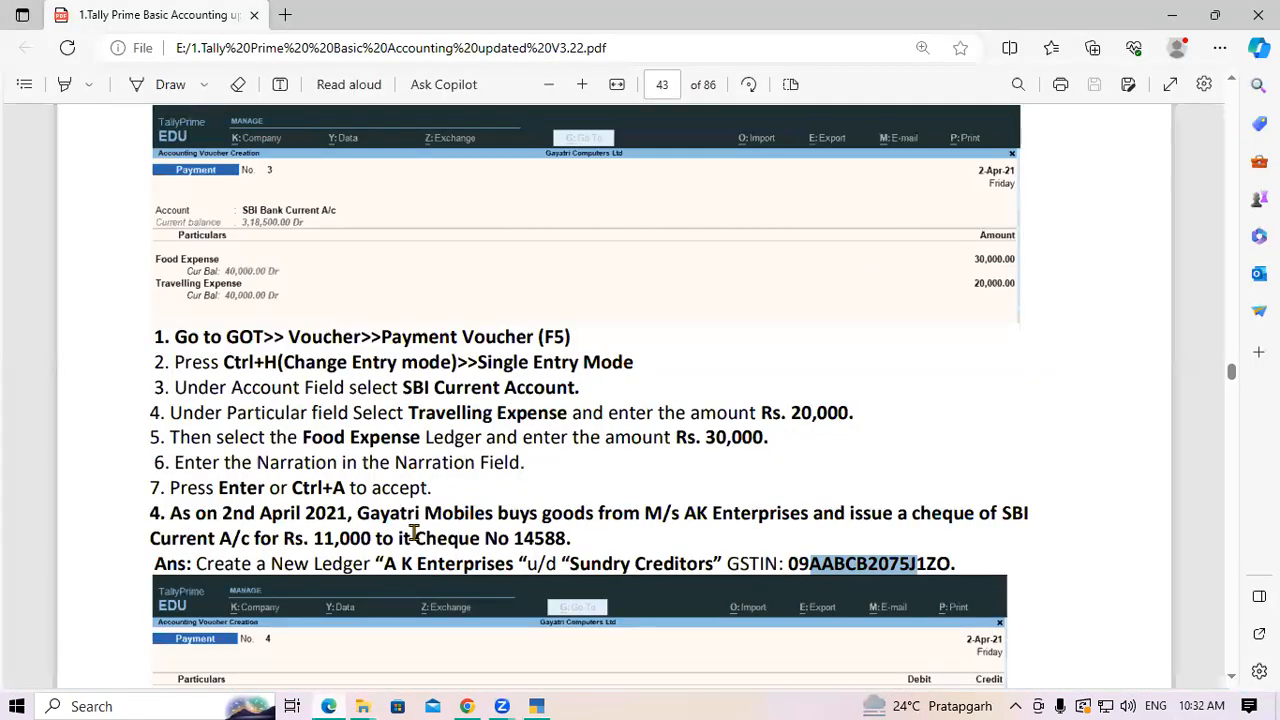
scroll(391, 457, "down", 4)
scroll(391, 457, "up", 1)
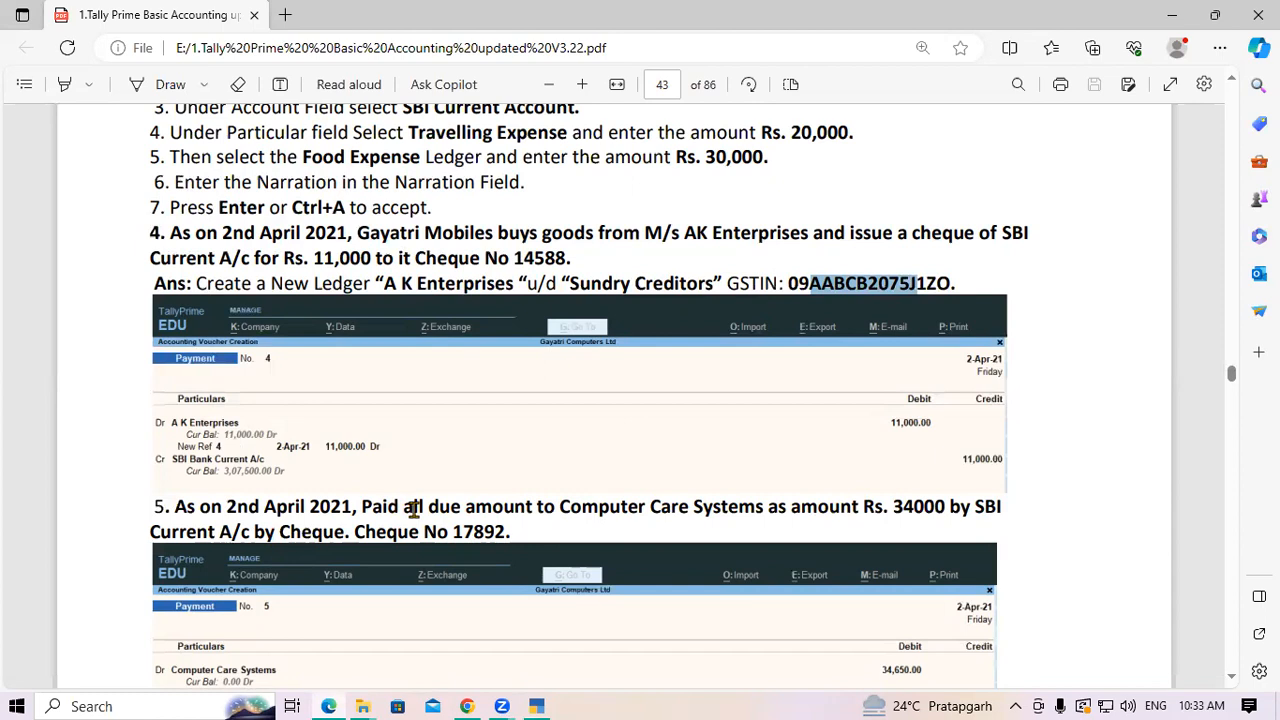
left_click_drag(560, 507, 737, 507)
left_click(735, 506)
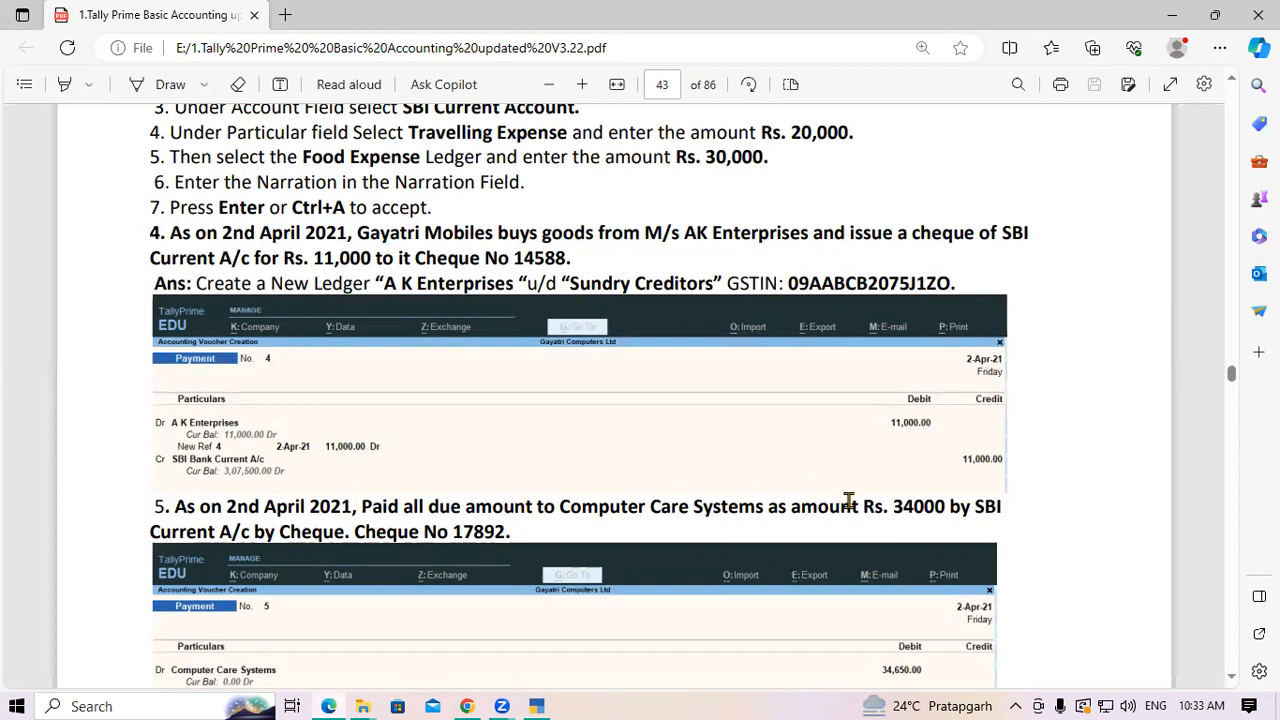
left_click_drag(891, 506, 948, 507)
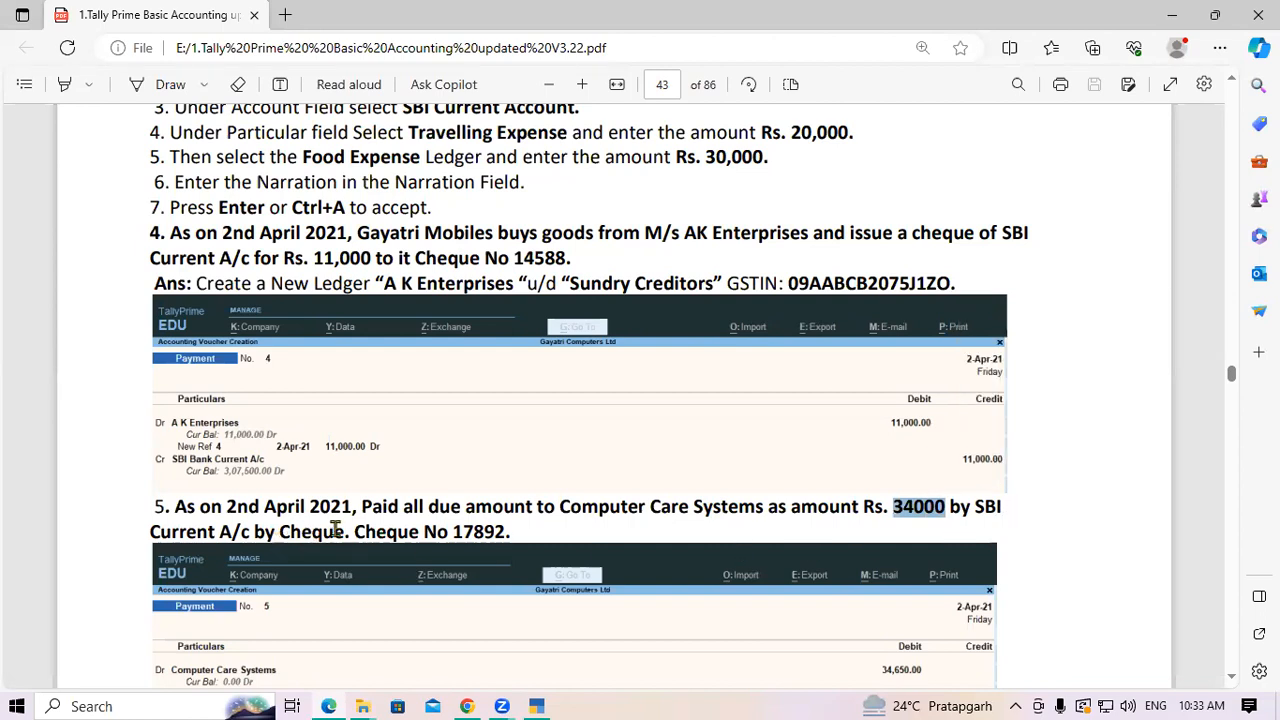
left_click_drag(452, 531, 517, 535)
left_click(515, 531)
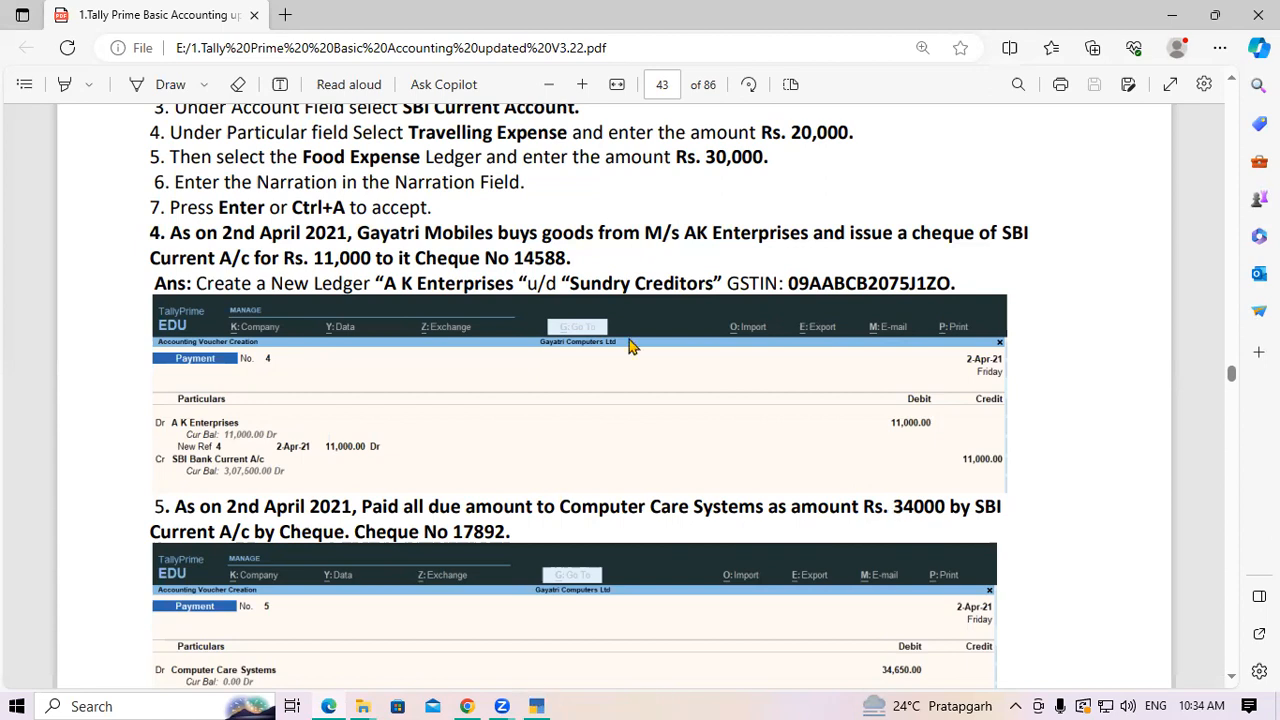
key("alt+Tab")
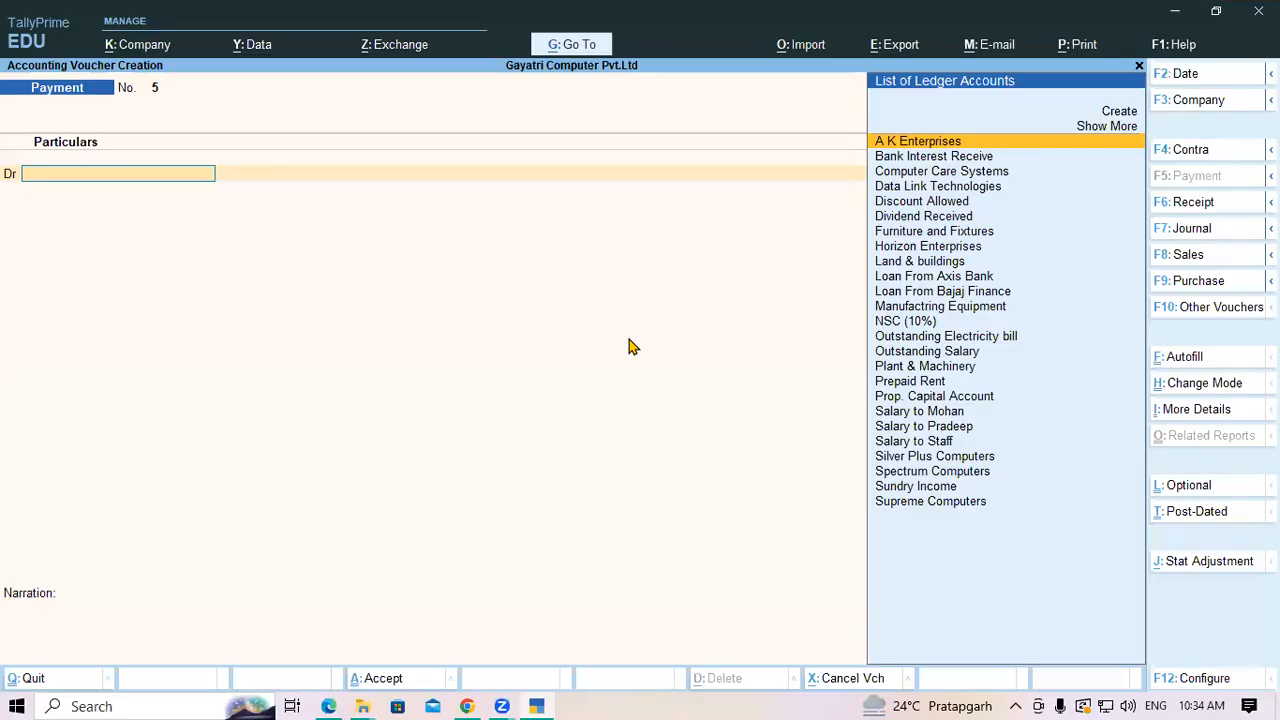
Debit Computer Care Systems 34,650.00 against bills CCS/001/250, CCS/001/251 and CCS/001/252
type("C")
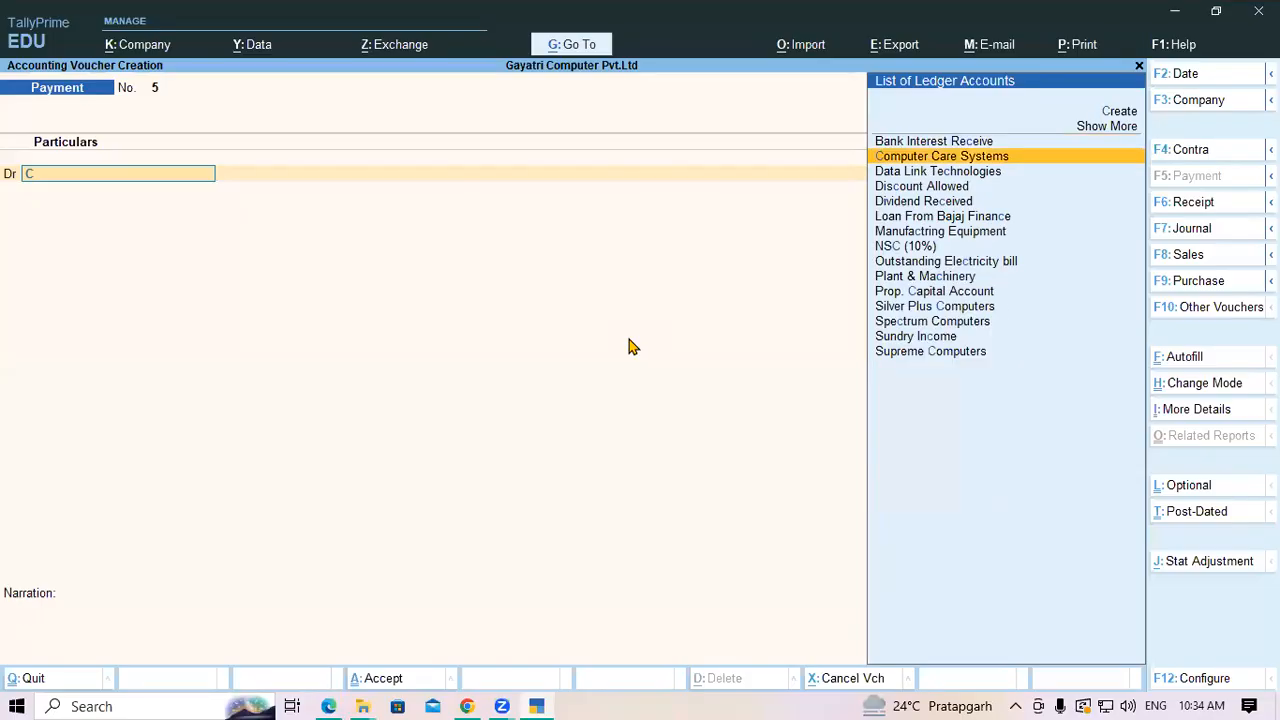
type("om")
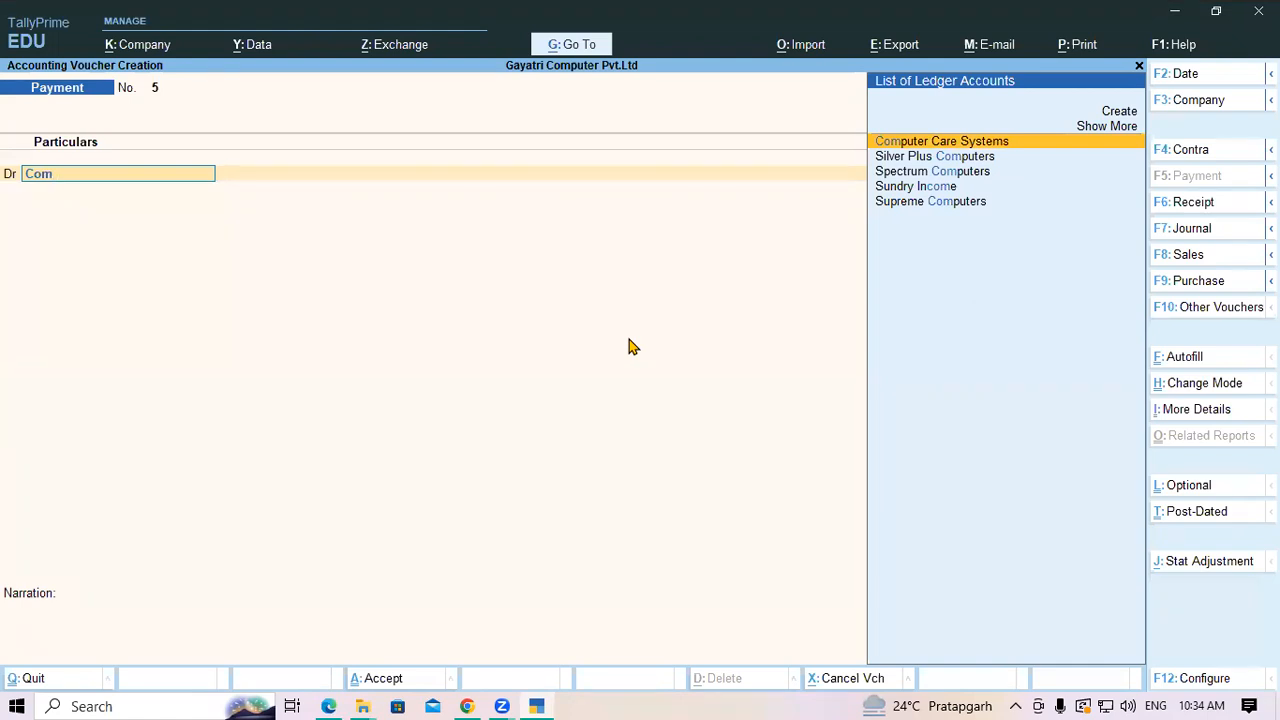
key("Return")
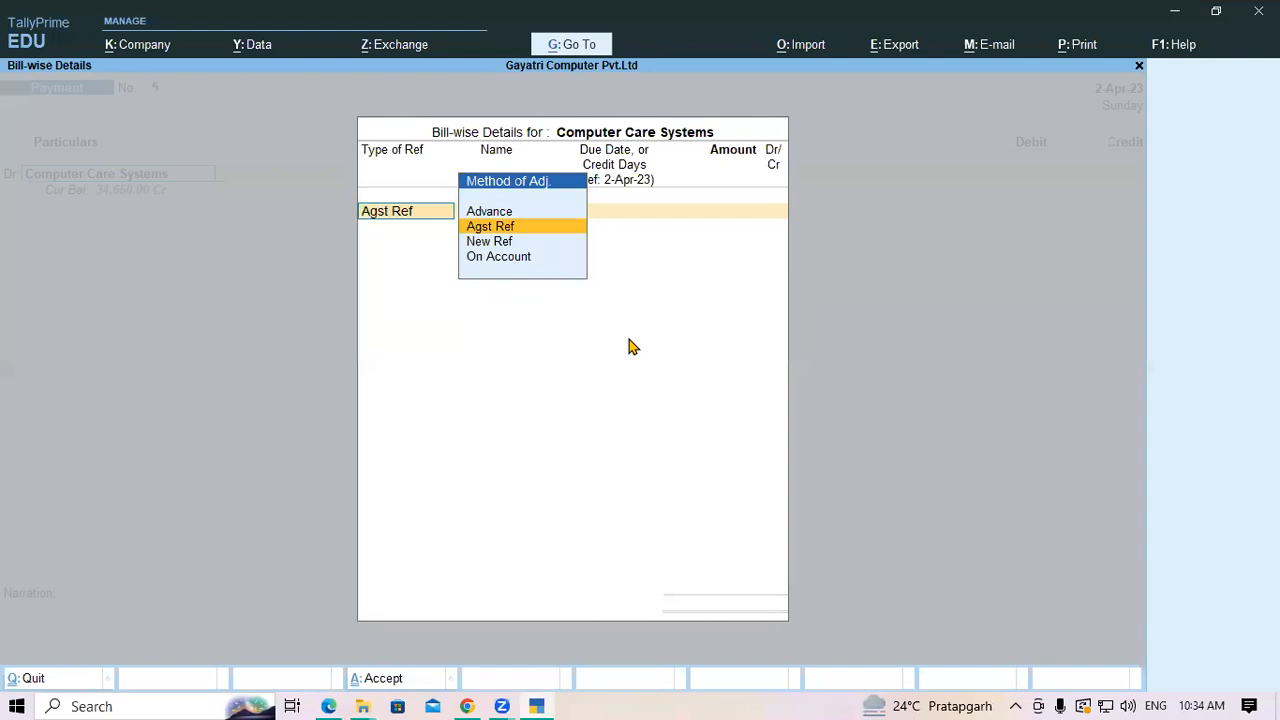
key("Return")
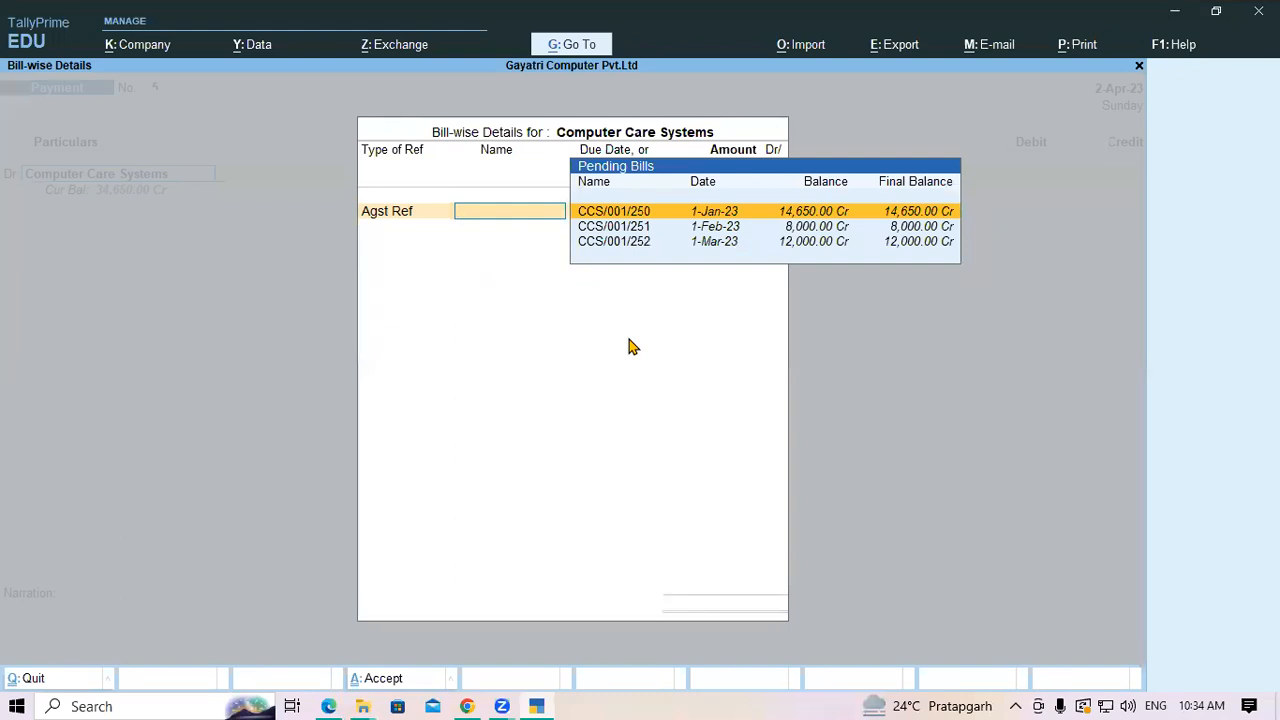
key("Return")
key("Return")
key("Return")
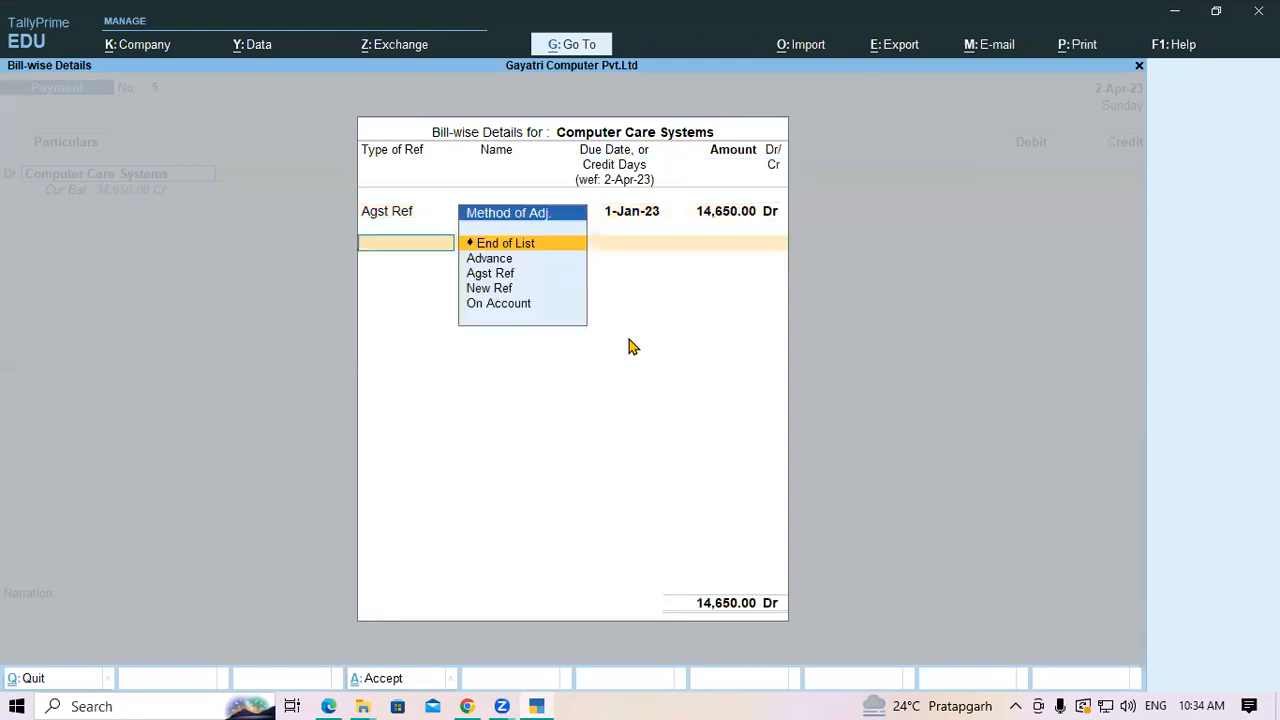
key("Down")
key("Down")
key("Return")
key("Return")
key("Return")
key("Return")
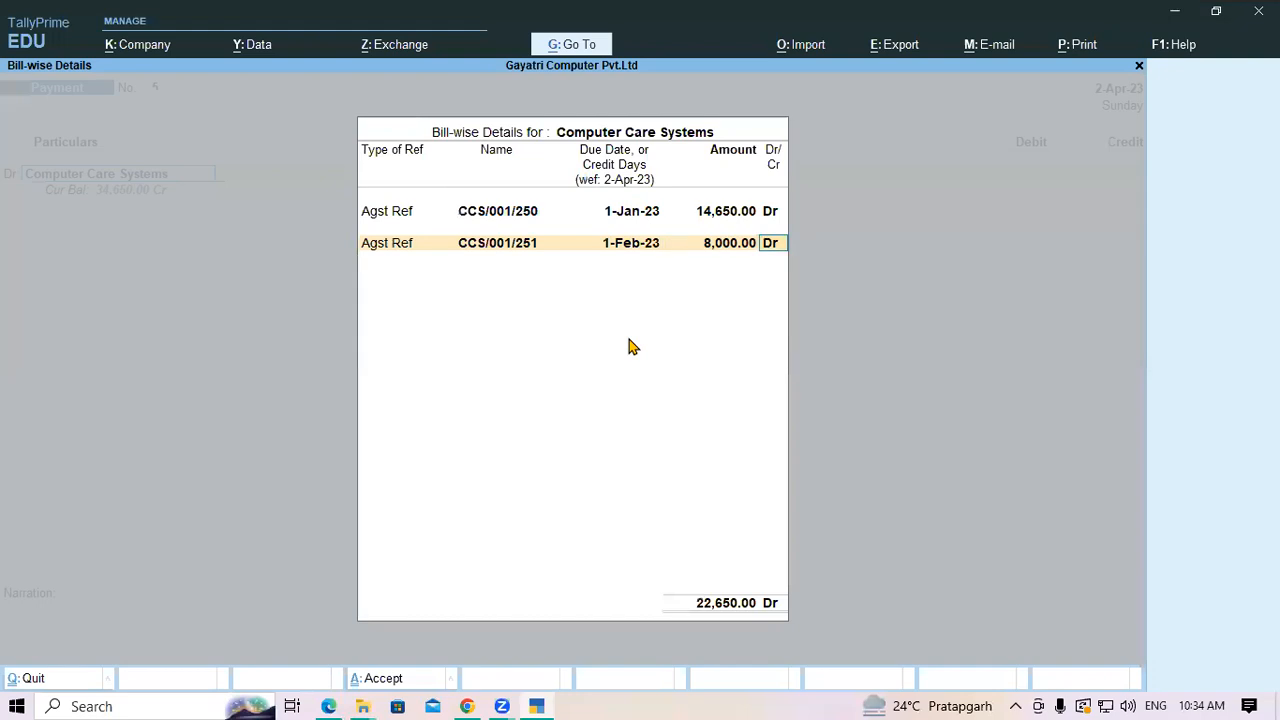
key("Down")
key("Down")
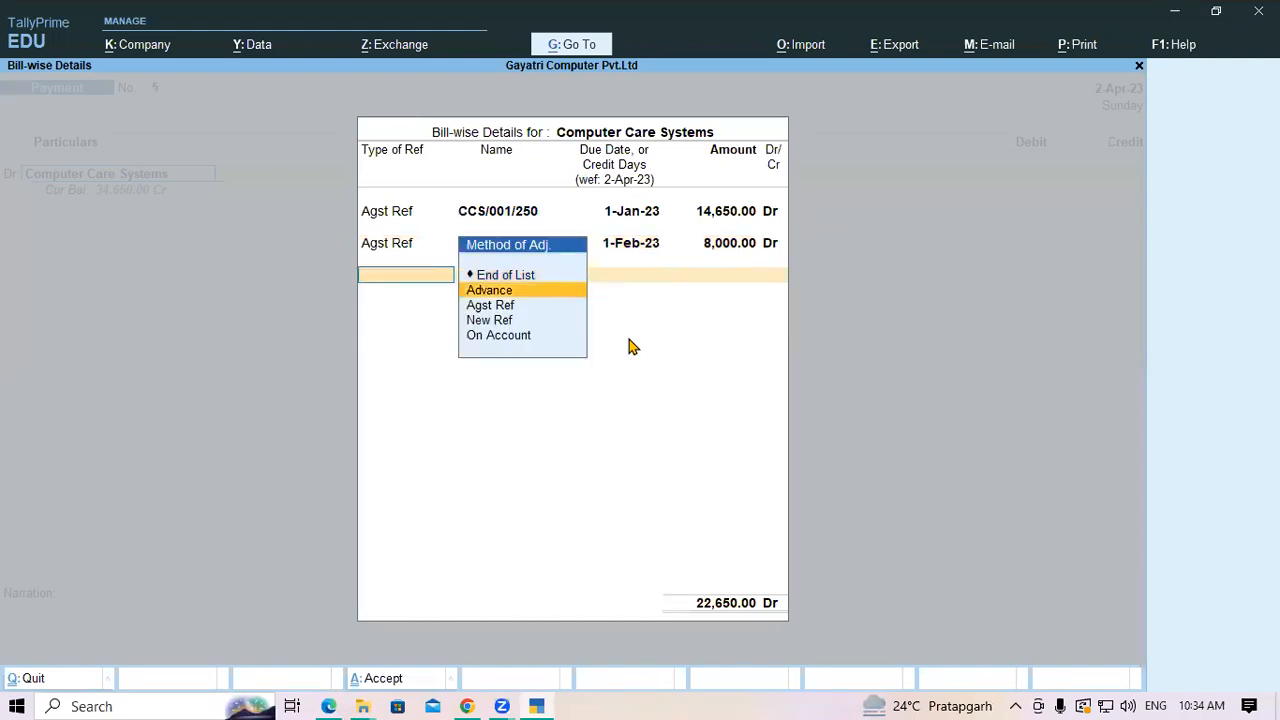
key("Return")
key("Return")
key("Return")
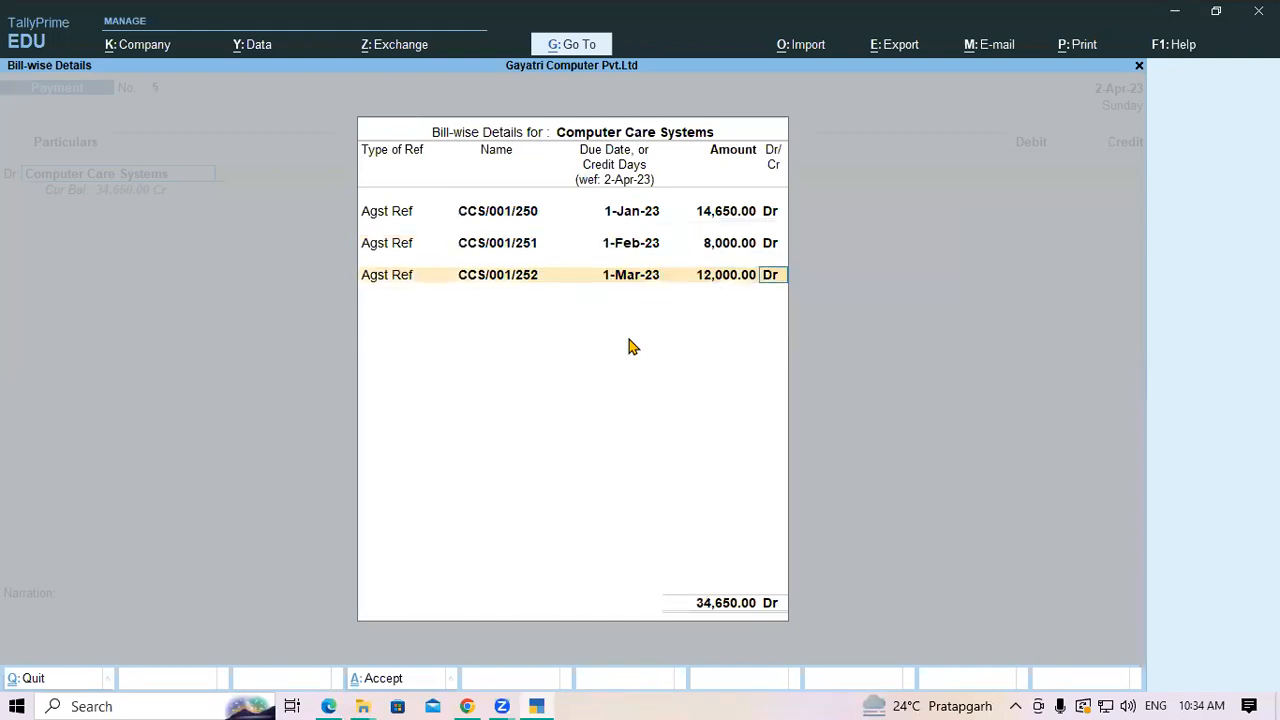
key("Return")
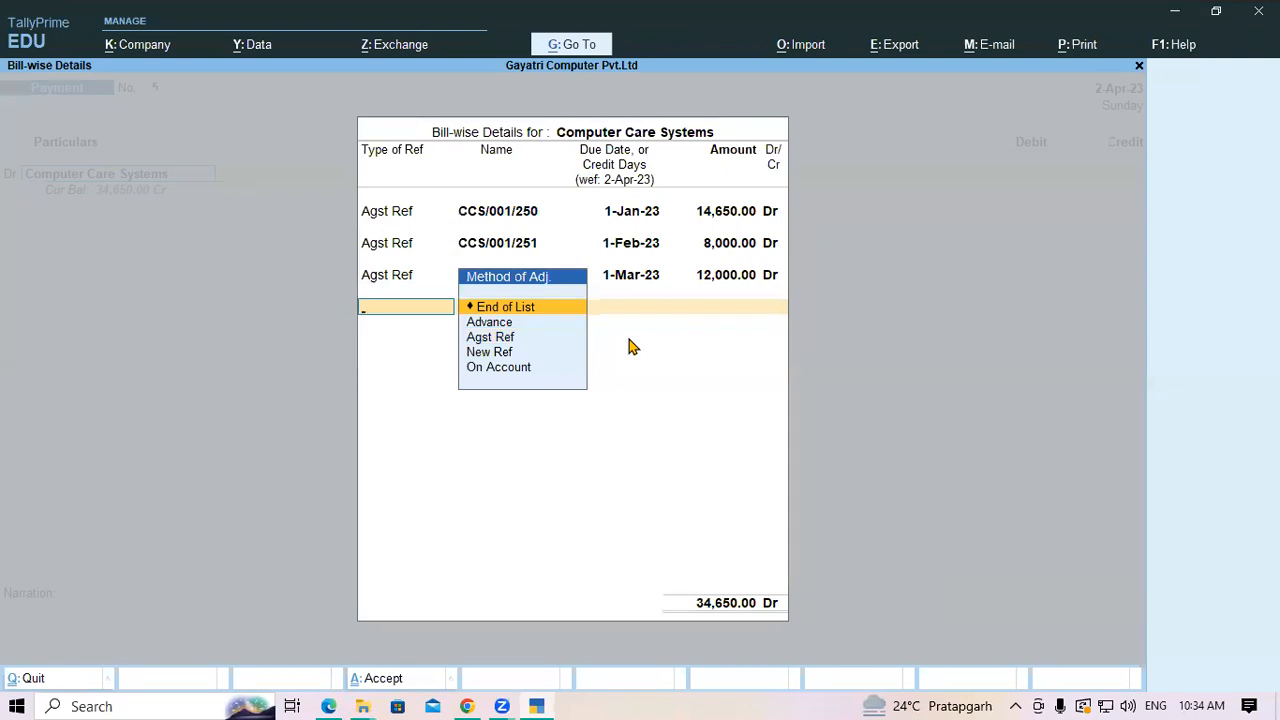
key("Return")
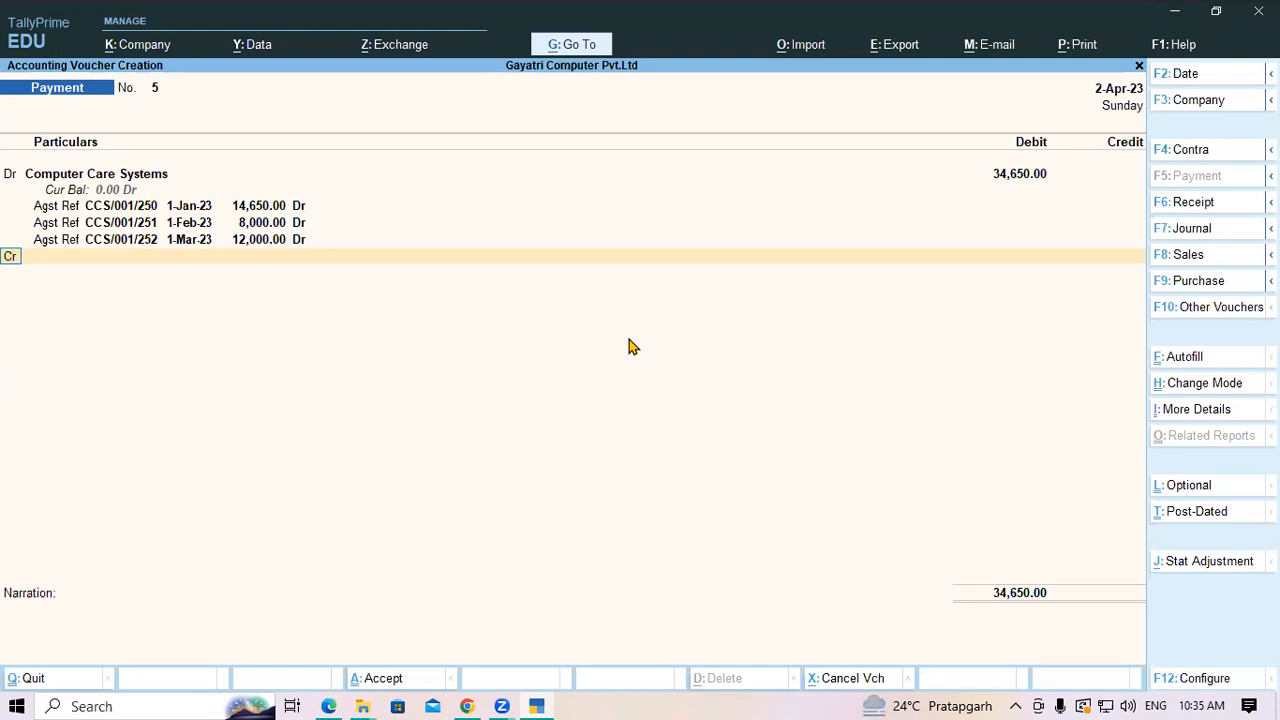
key("Return")
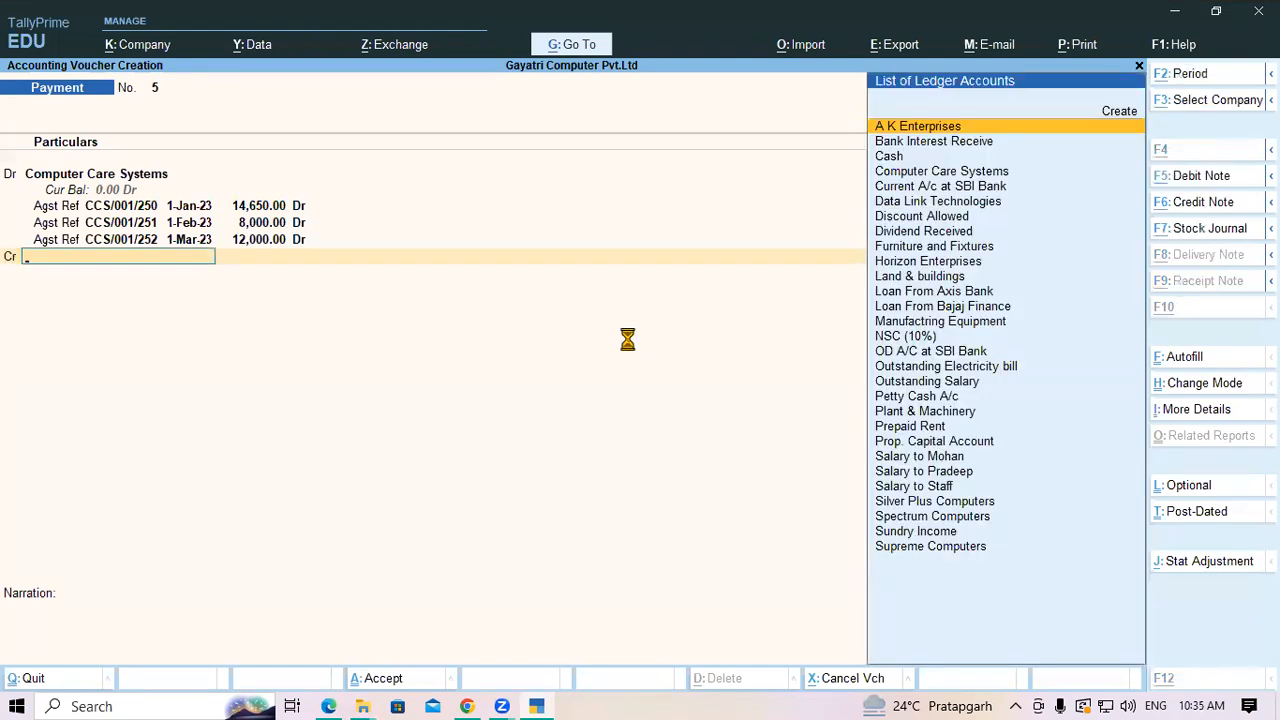
Create ledger Discount Receive under Indirect Incomes, type Not Applicable, GST applicability No
key("alt+c")
type("D")
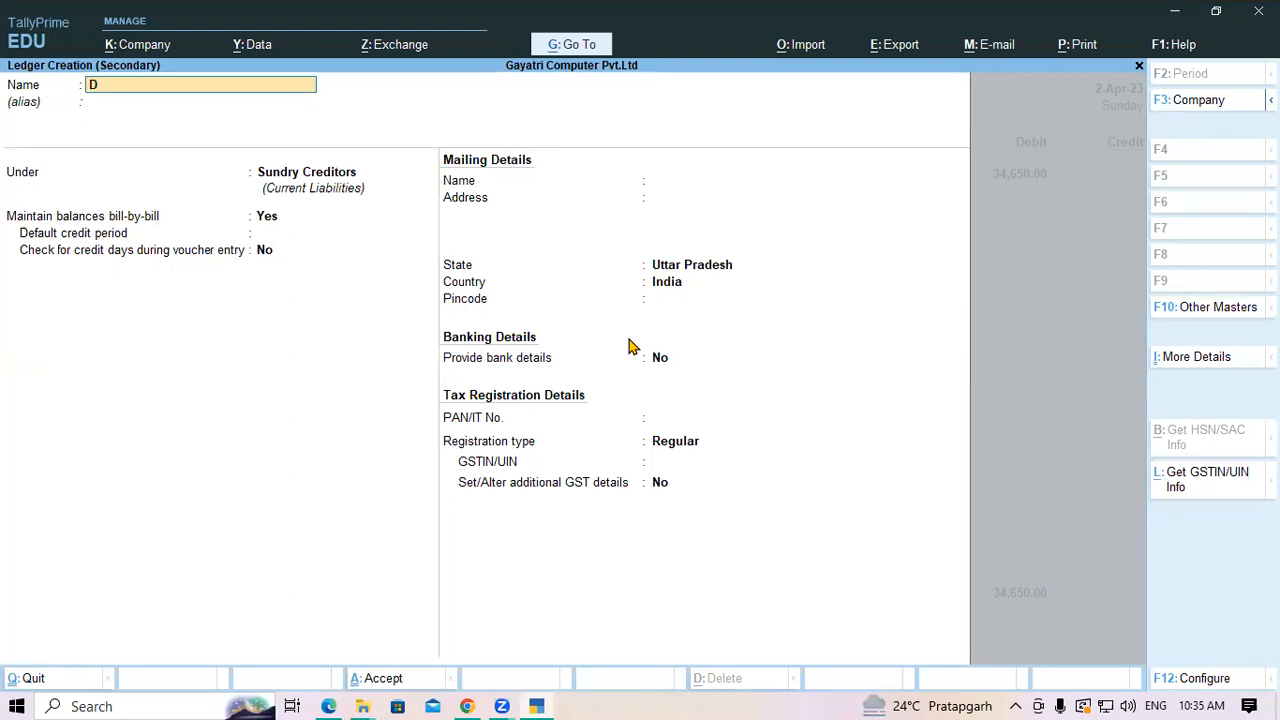
type("iscount Recei")
key("BackSpace")
type("eive")
key("Return")
key("Return")
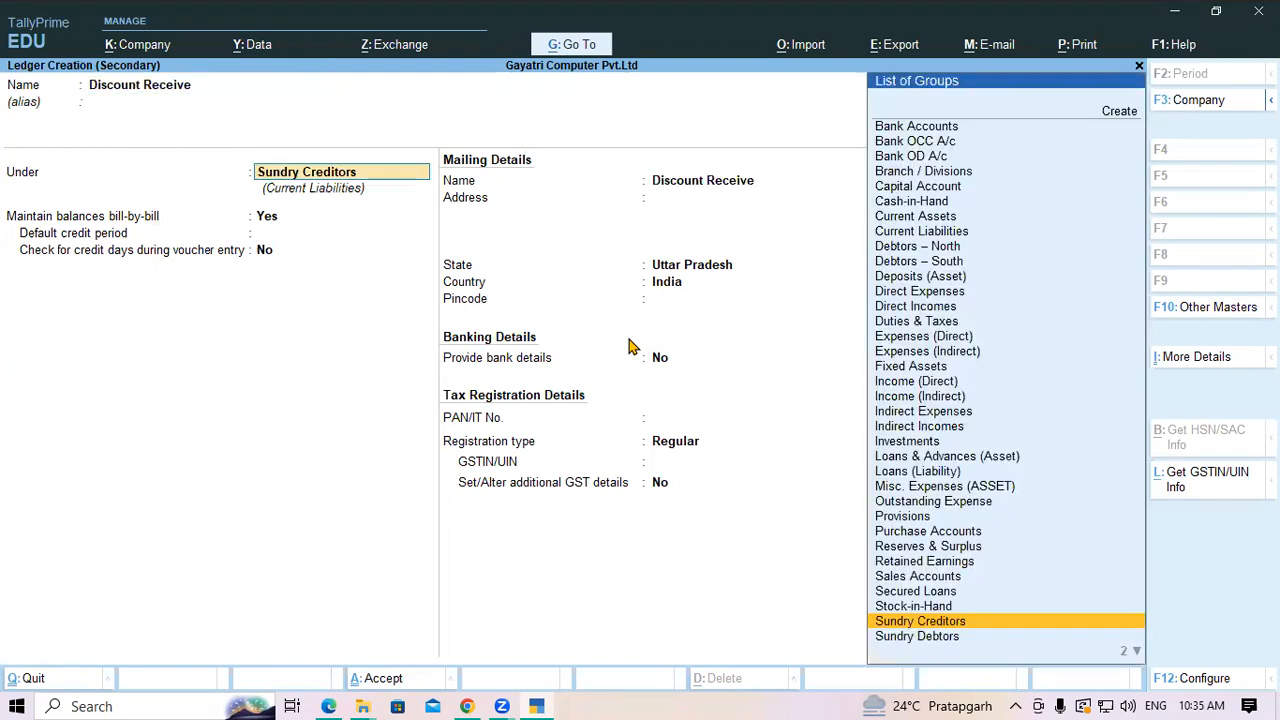
type("In")
key("Down")
key("Down")
key("Down")
key("Down")
key("Return")
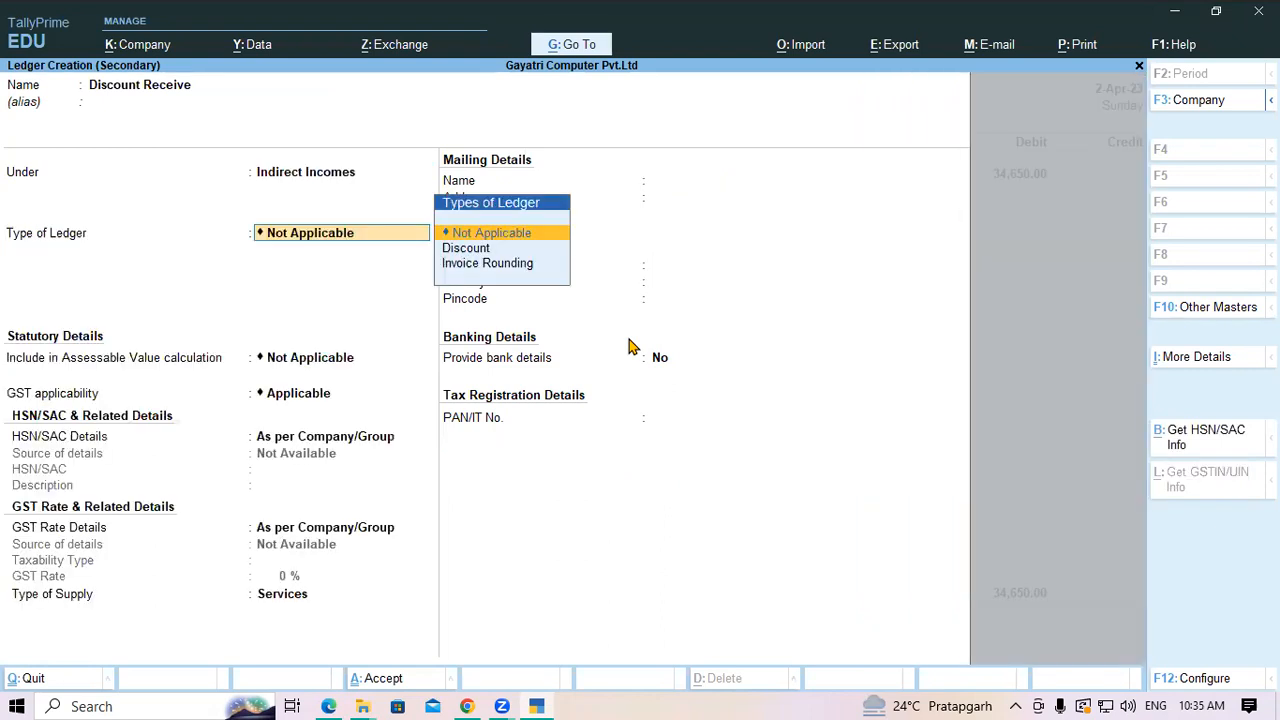
key("Return")
key("Return")
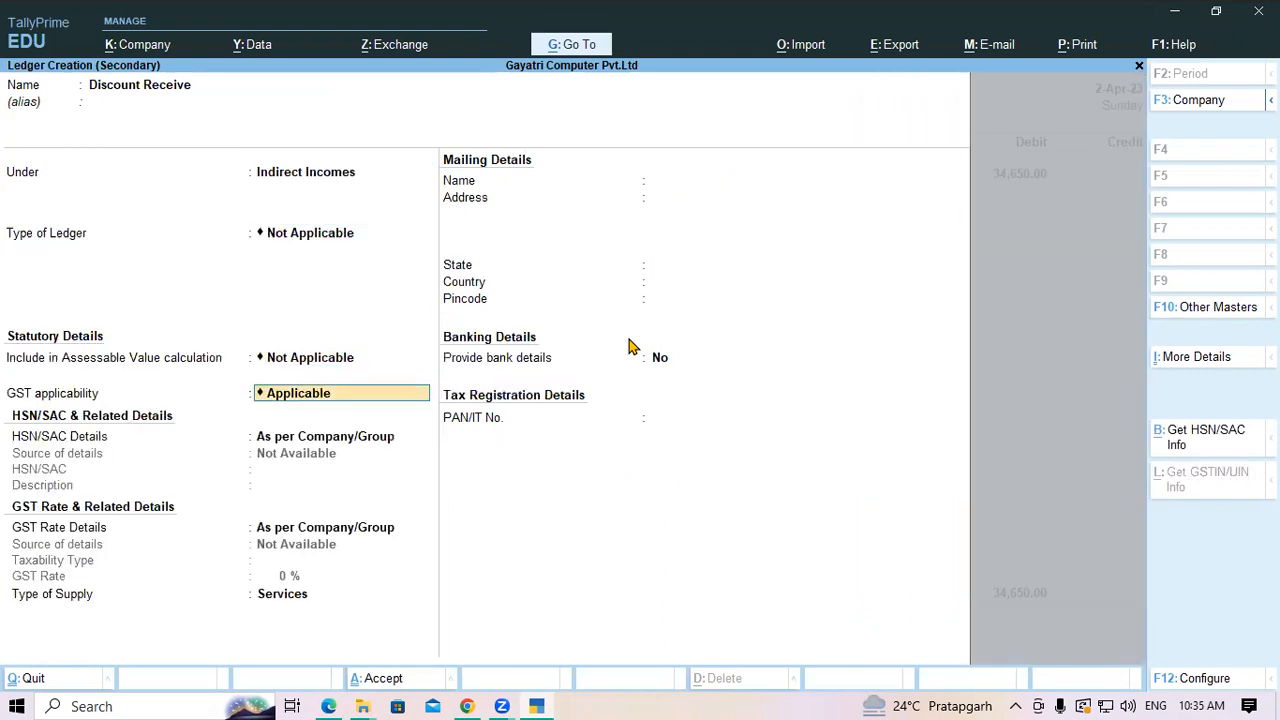
type("No")
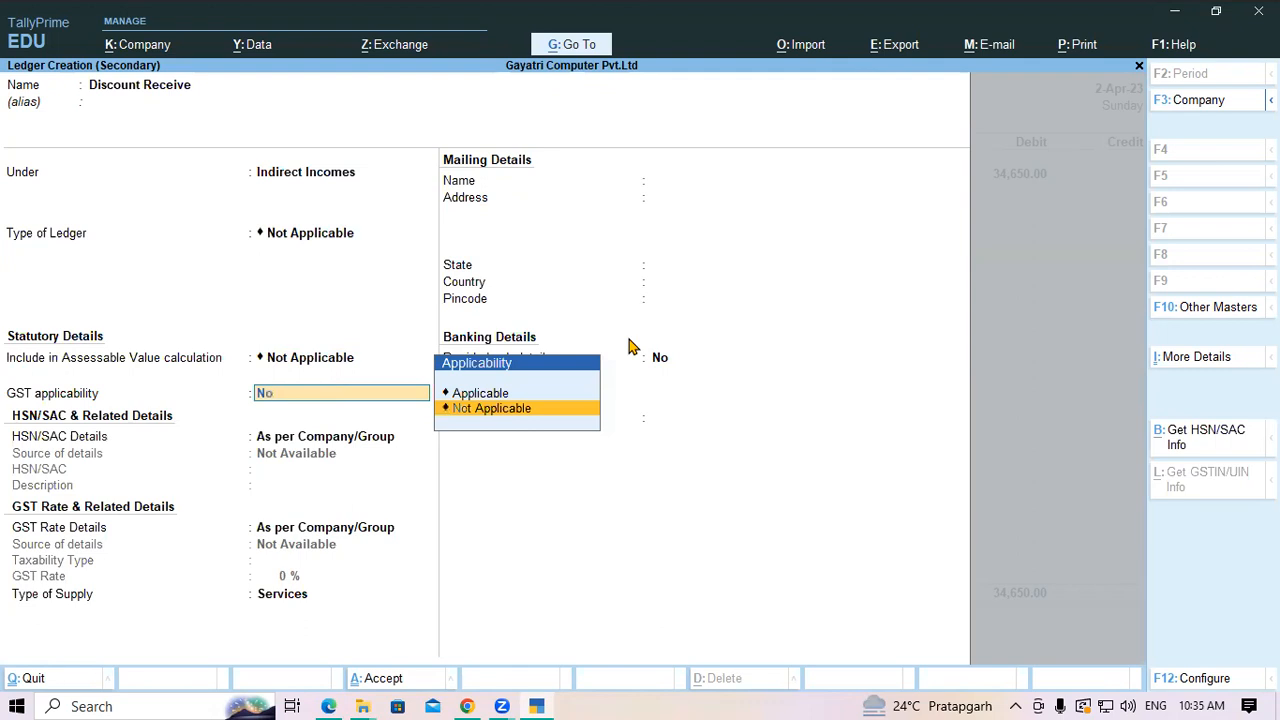
key("Return")
key("Return")
key("Return")
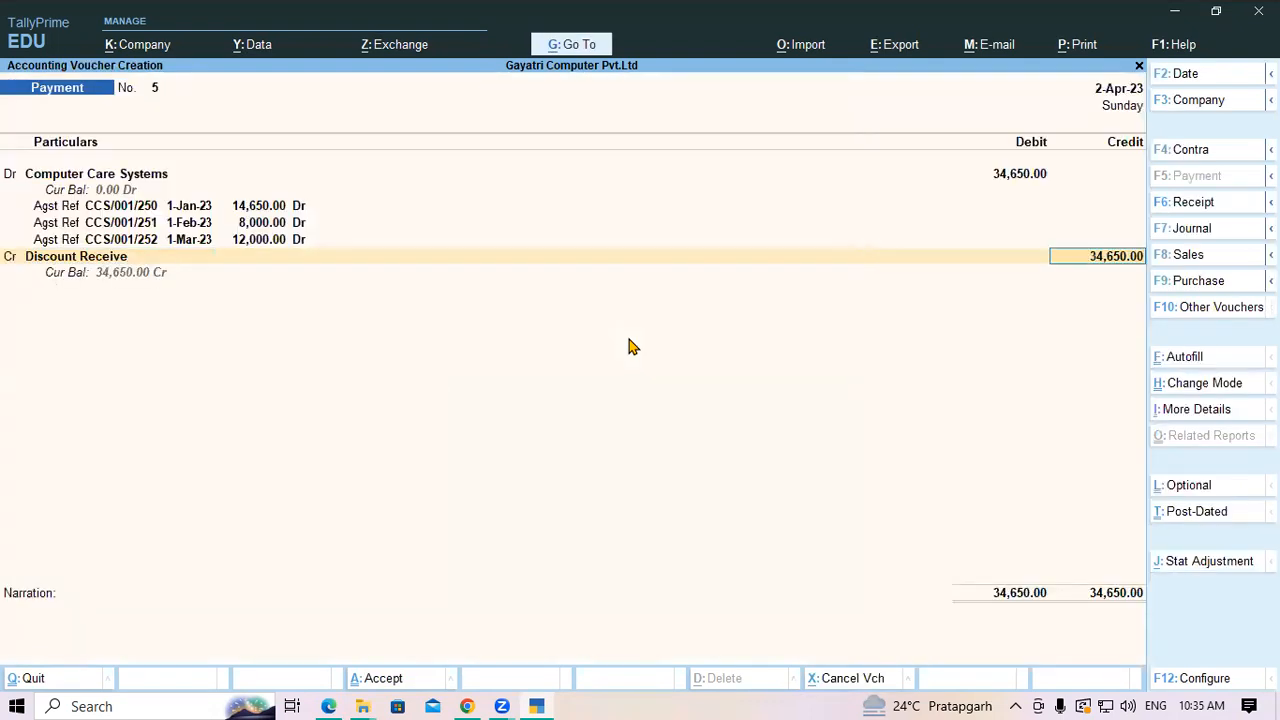
Credit Discount Receive 650 and Current A/c at SBI Bank 34,000 by cheque 17892
type("650")
key("Return")
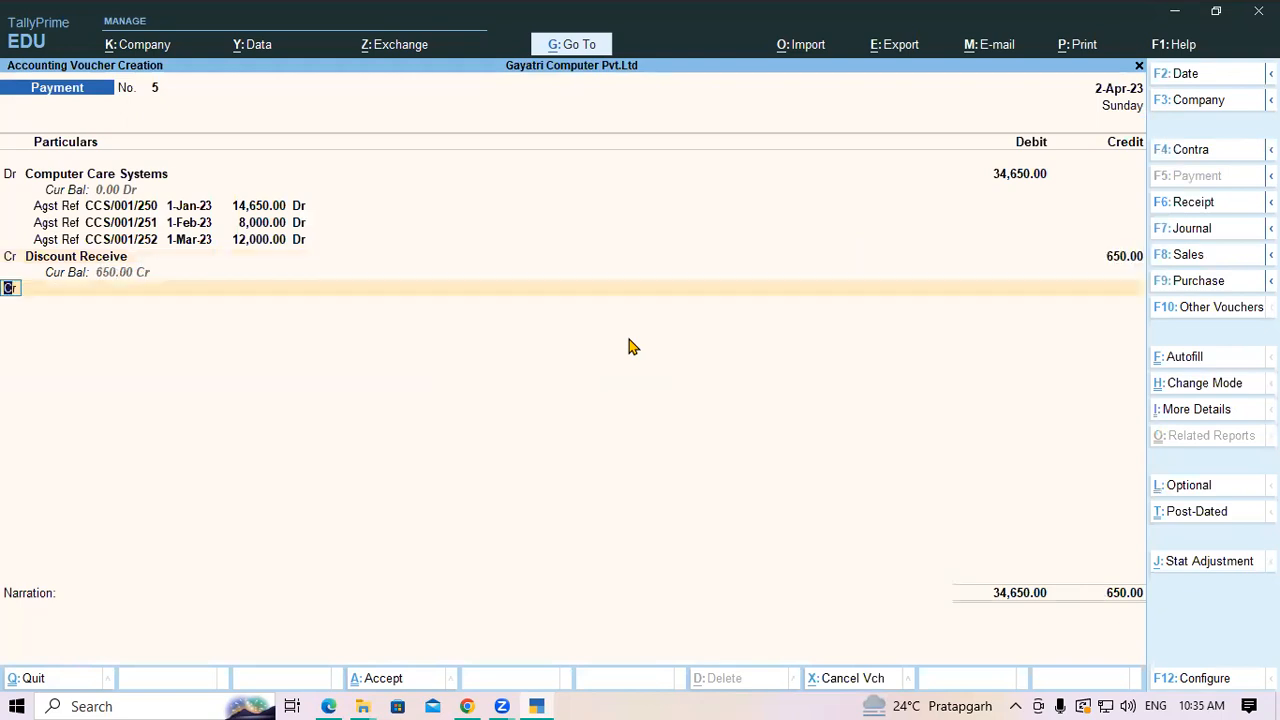
key("Return")
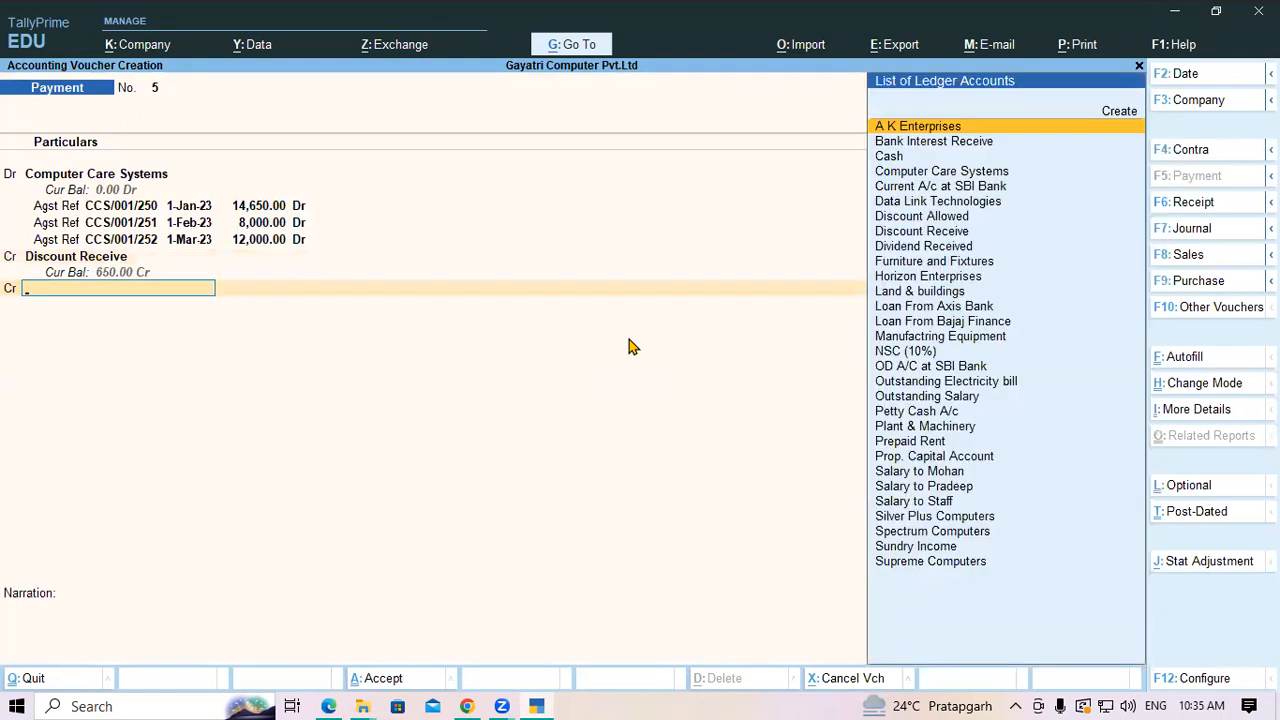
type("Sbi")
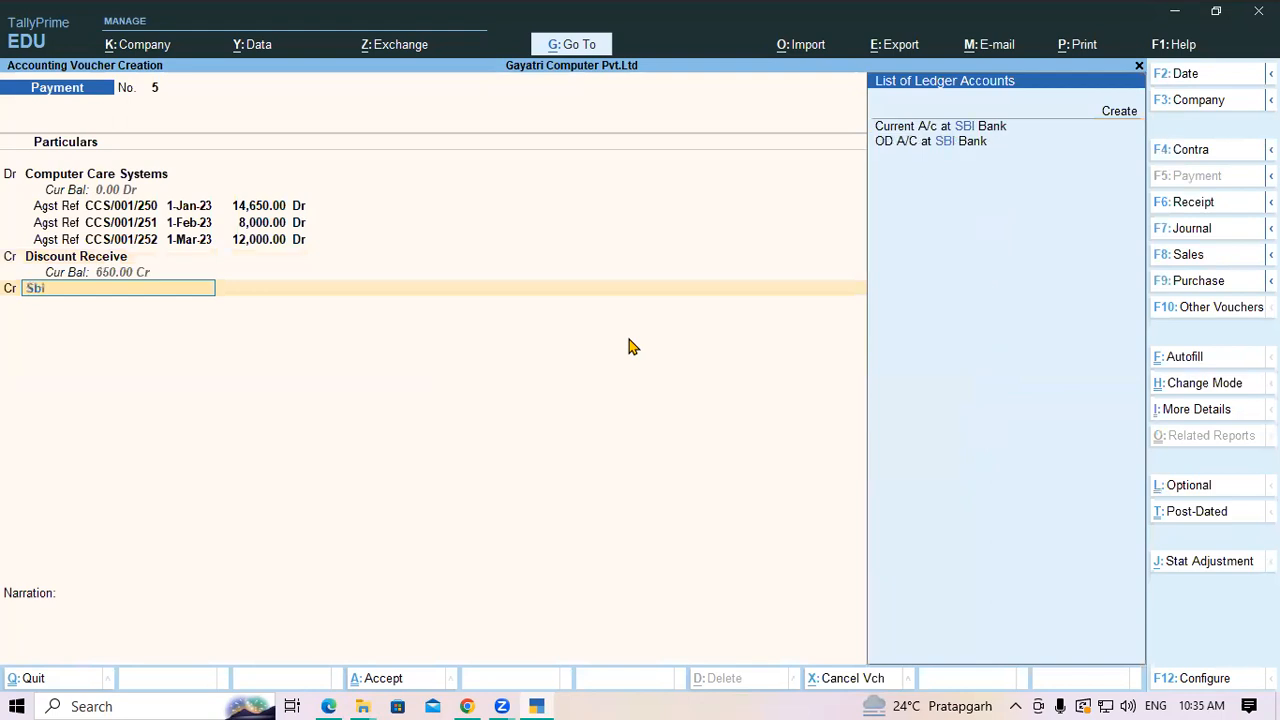
key("Return")
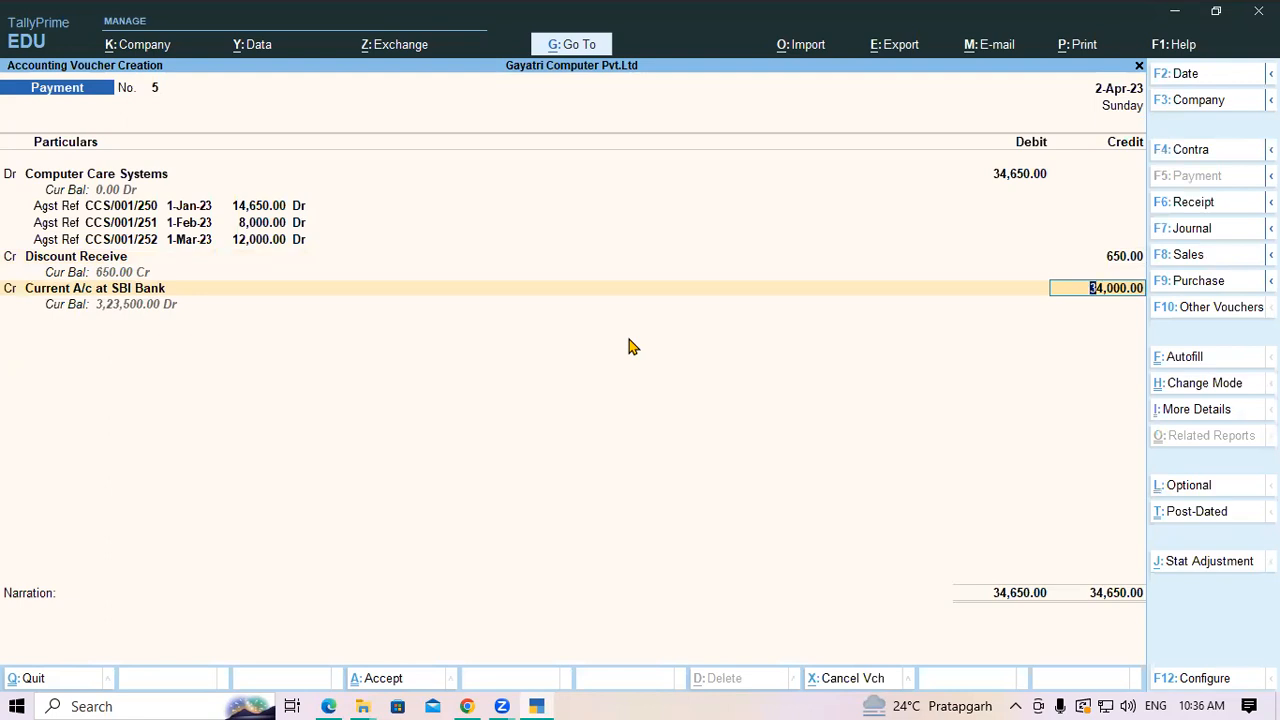
key("Return")
key("Return")
key("Return")
type("1789")
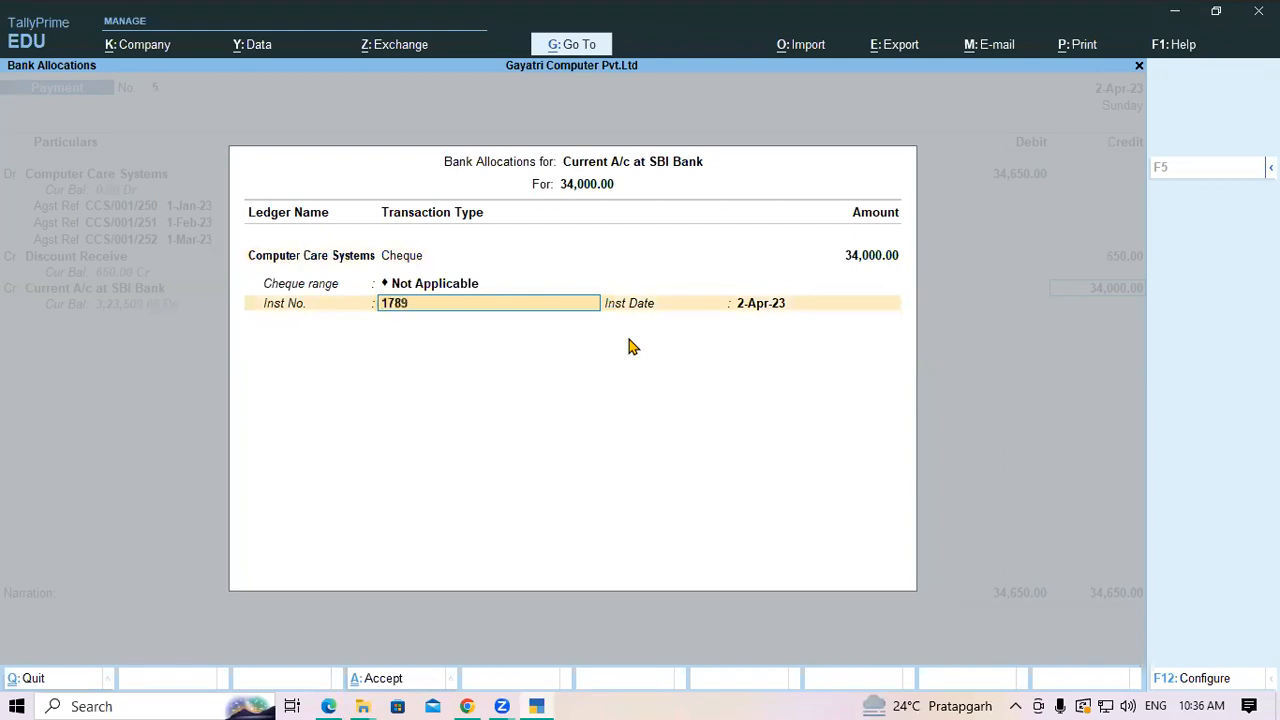
type("2")
key("Return")
key("Return")
key("Return")
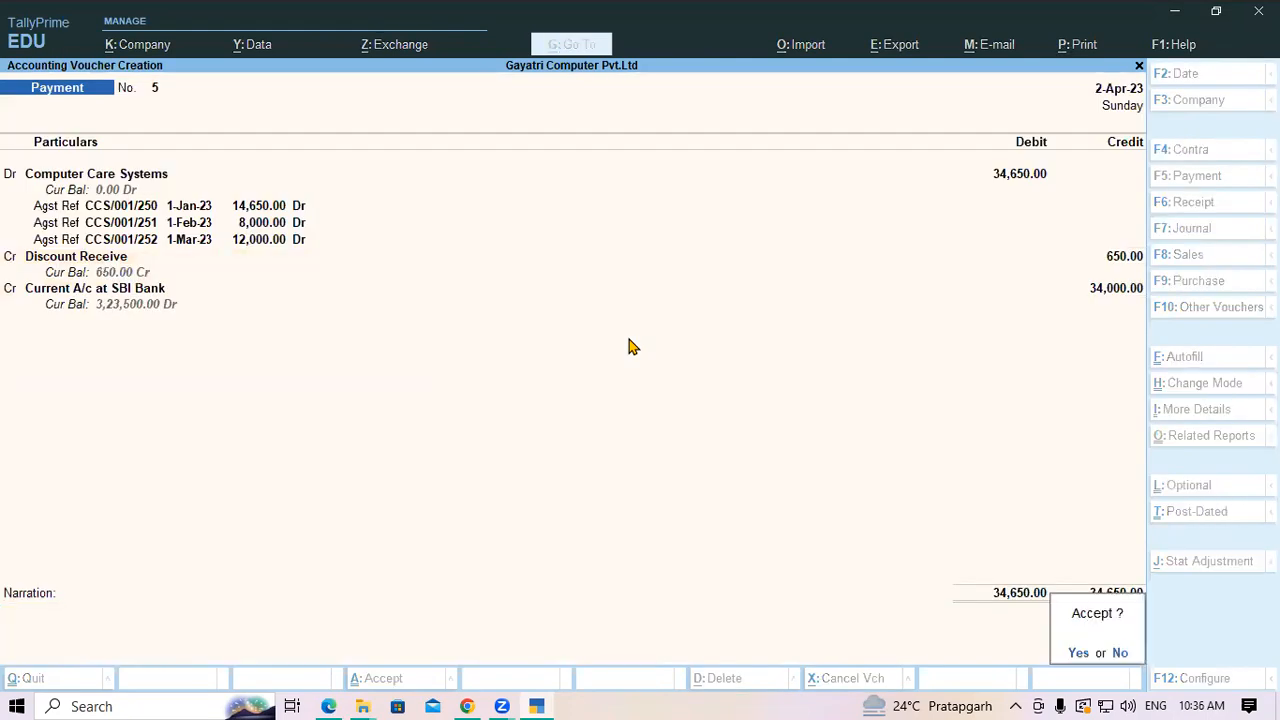
key("Return")
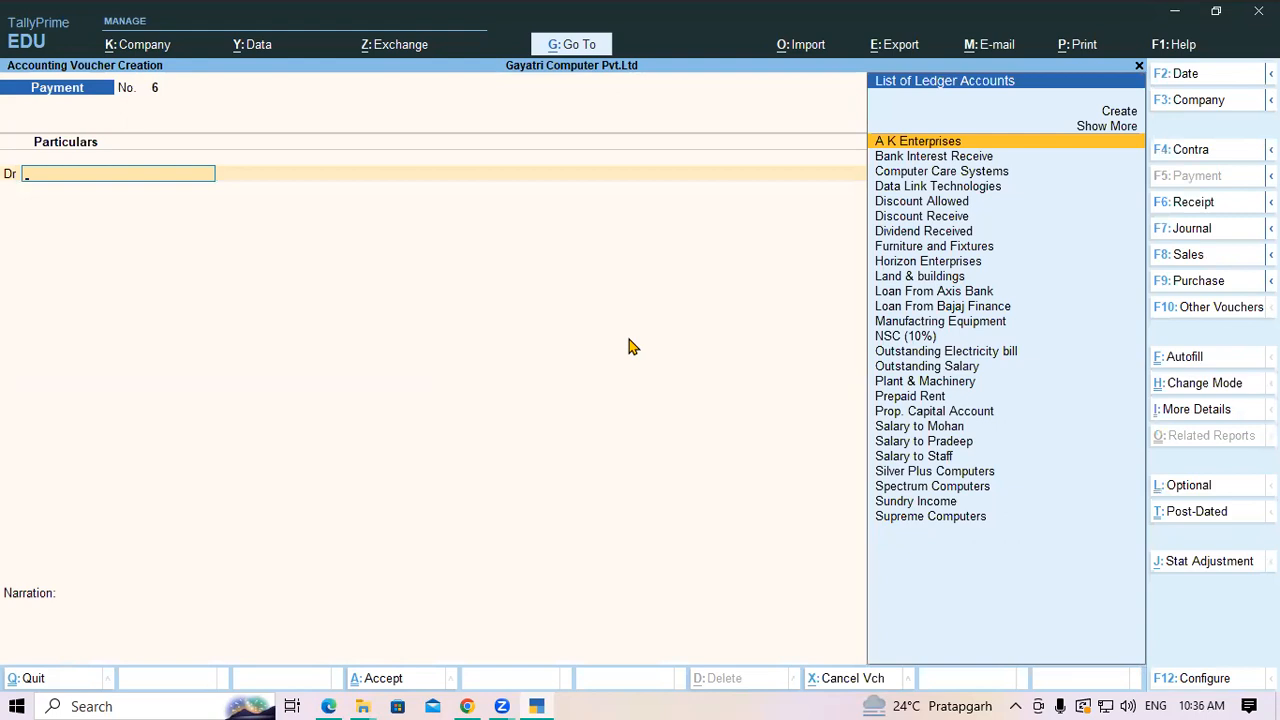
key("alt")
key("alt+Tab")
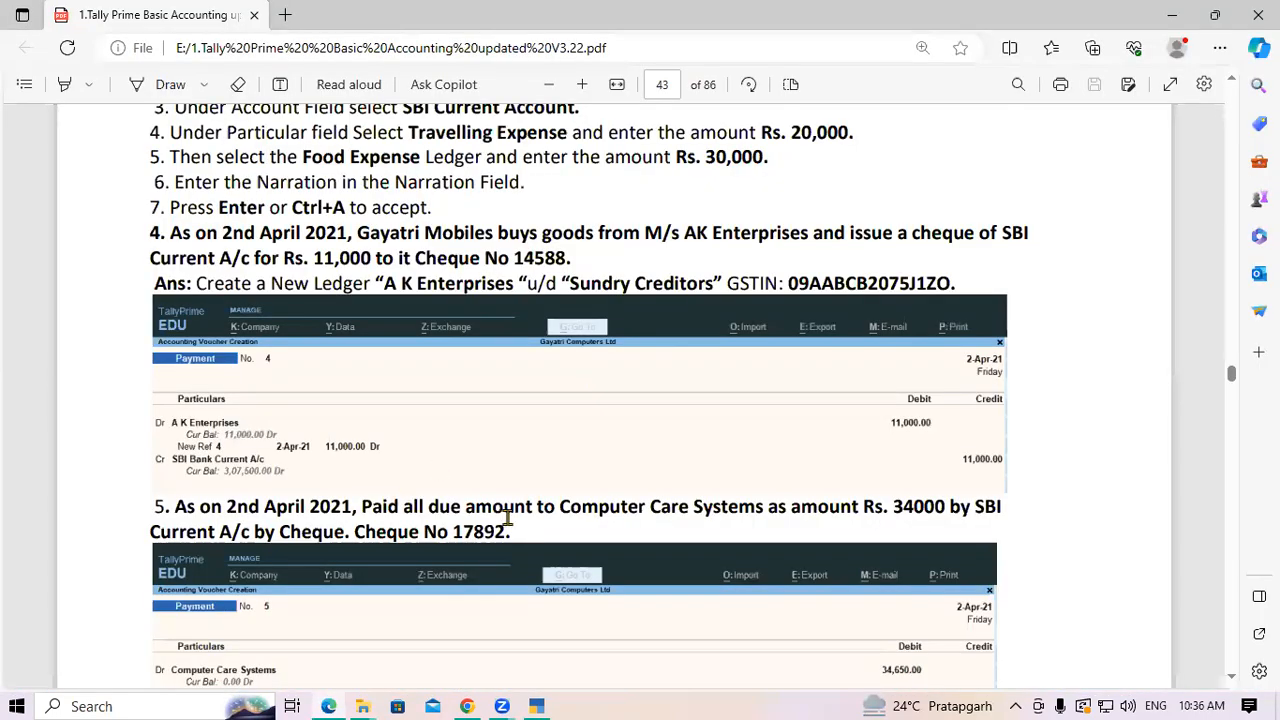
Scroll the PDF past item 6 to page 44 with the Horizon Enterprises voucher and exercise 7
scroll(541, 507, "down", 1)
scroll(541, 507, "down", 3)
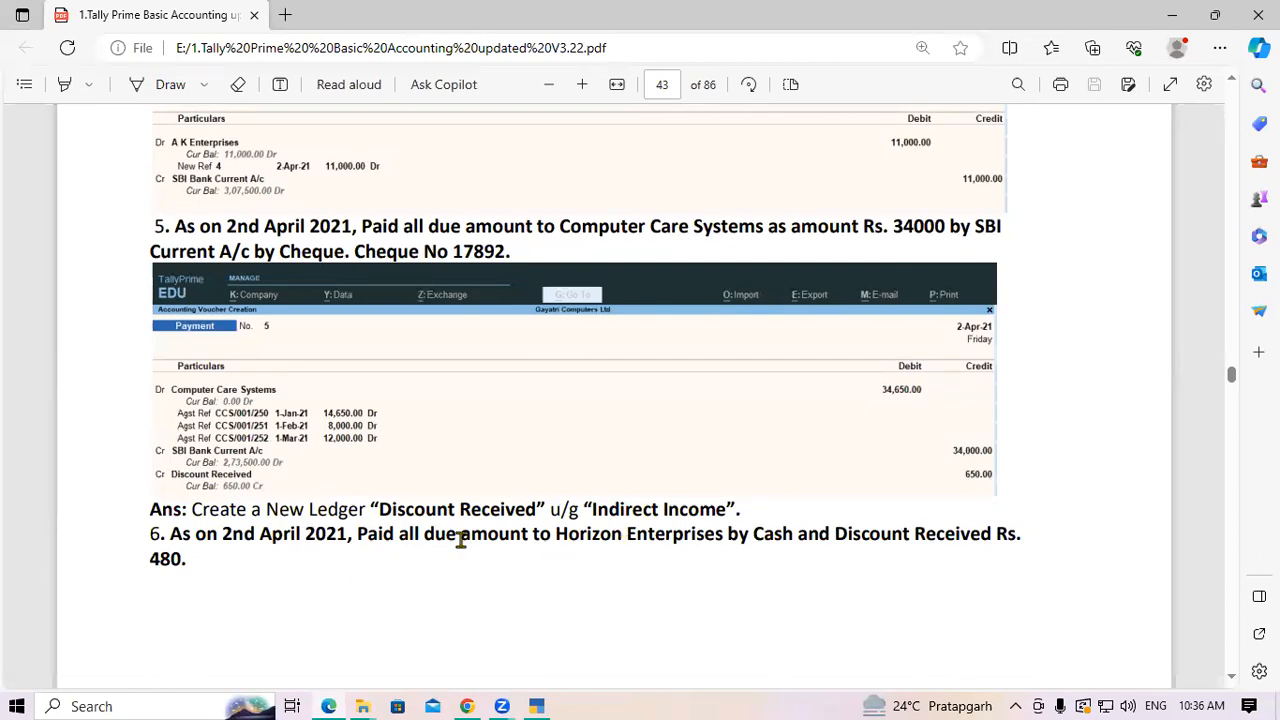
scroll(458, 535, "down", 4)
scroll(461, 540, "down", 5)
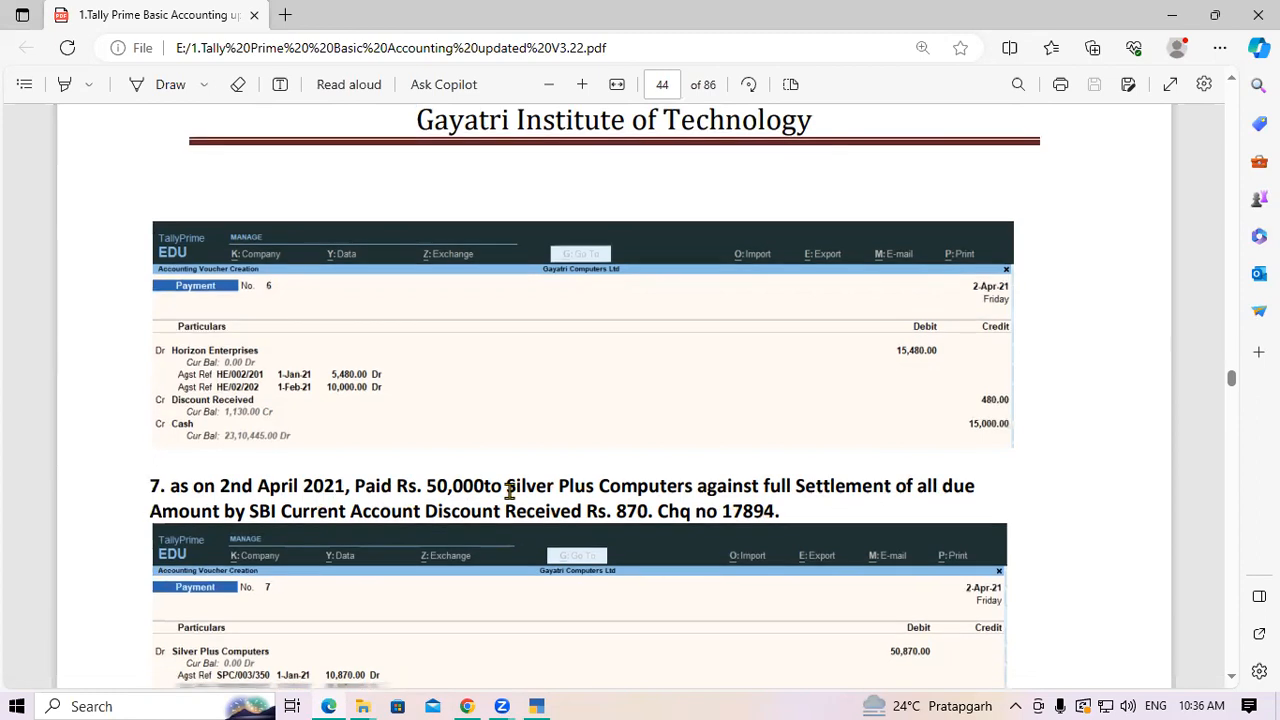
Scroll the PDF to exercise 8, the electricity bill paid by SBI cheque 17895, then return to TallyPrime
scroll(508, 490, "down", 2)
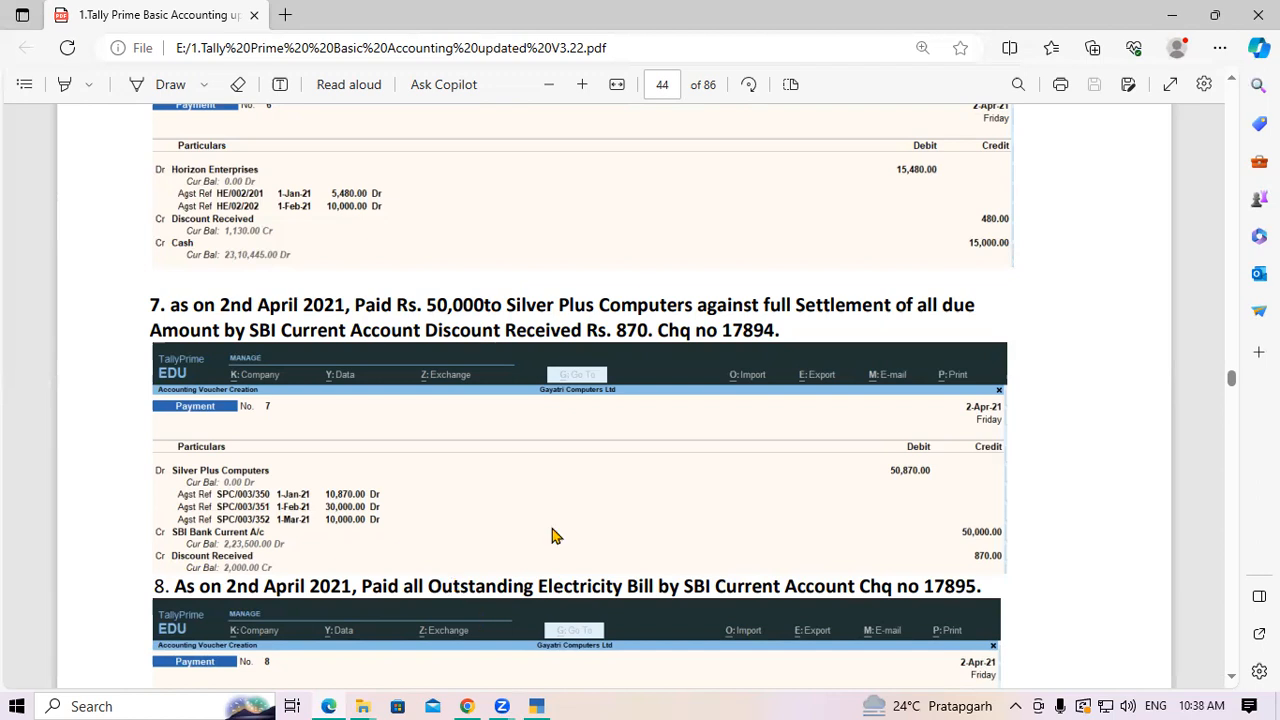
key("alt+Tab")
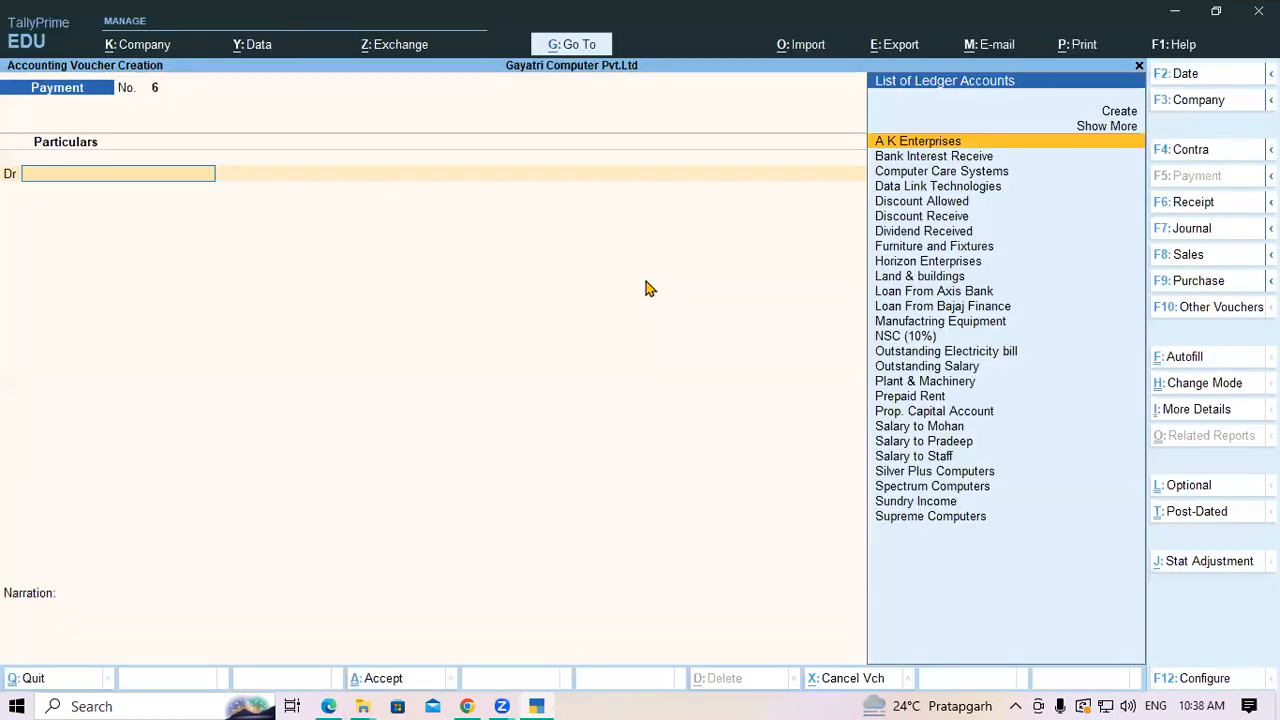
Debit the Outstanding Electricity bill ledger with 1,11,000 on payment voucher 6
type("O")
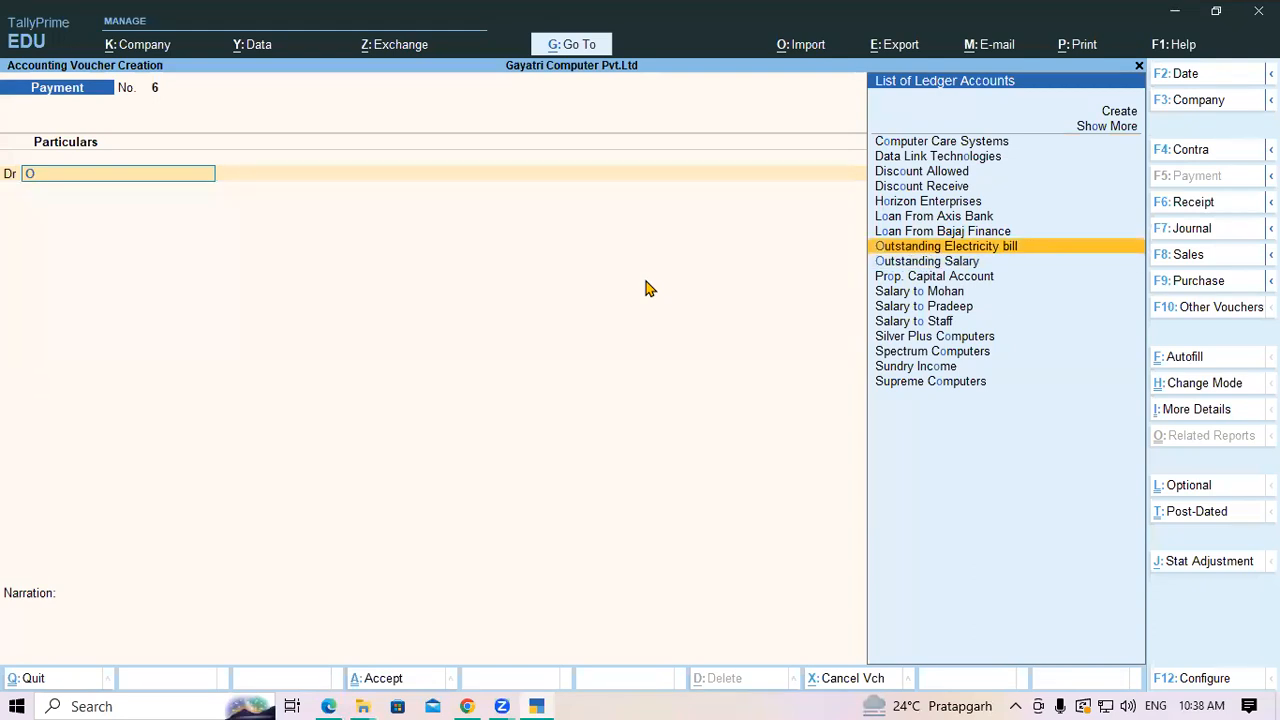
key("Return")
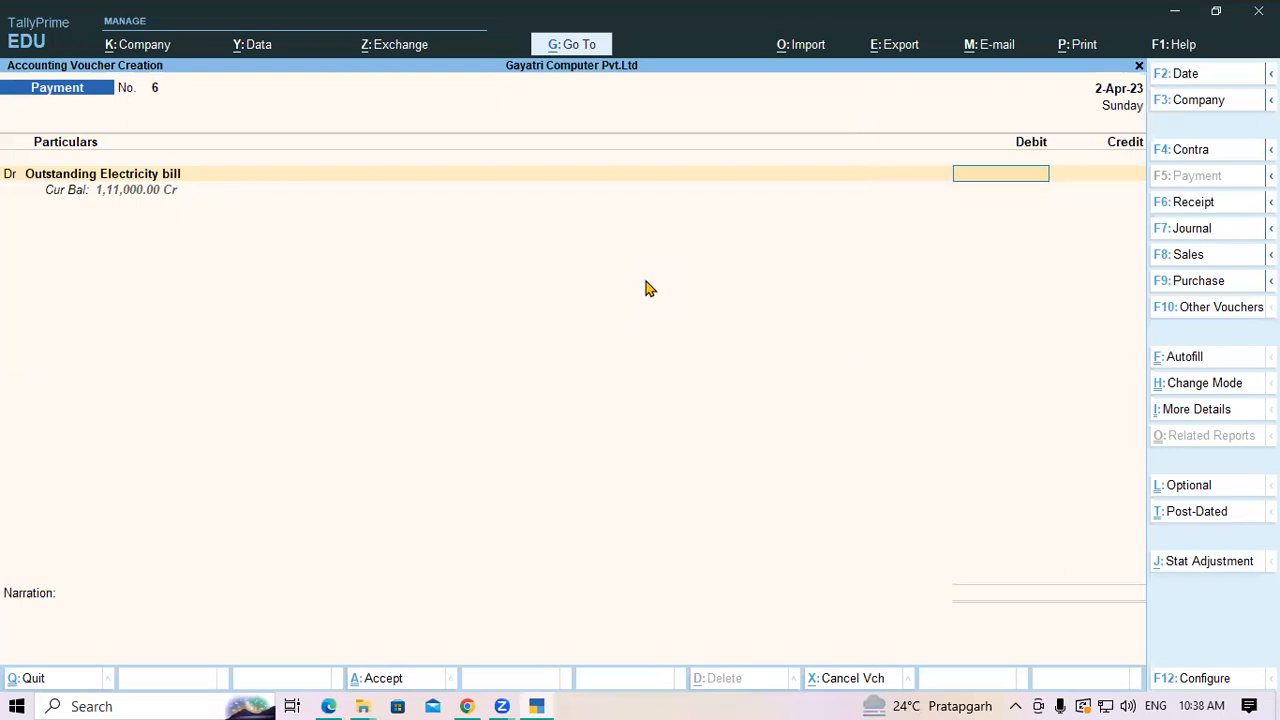
type("000")
type("0")
key("BackSpace")
key("BackSpace")
key("BackSpace")
key("BackSpace")
type("1000")
key("Return")
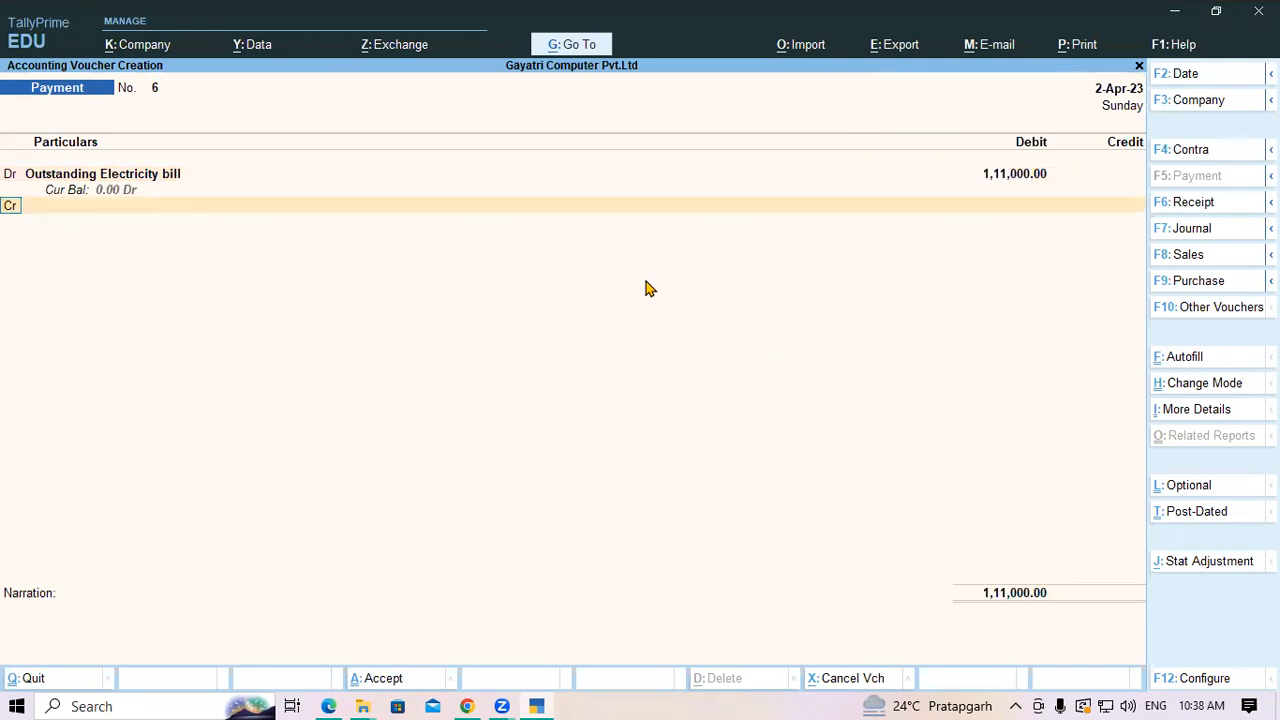
Credit Current A/c at SBI Bank 1,11,000 with cheque number 17895 and save the voucher
key("Return")
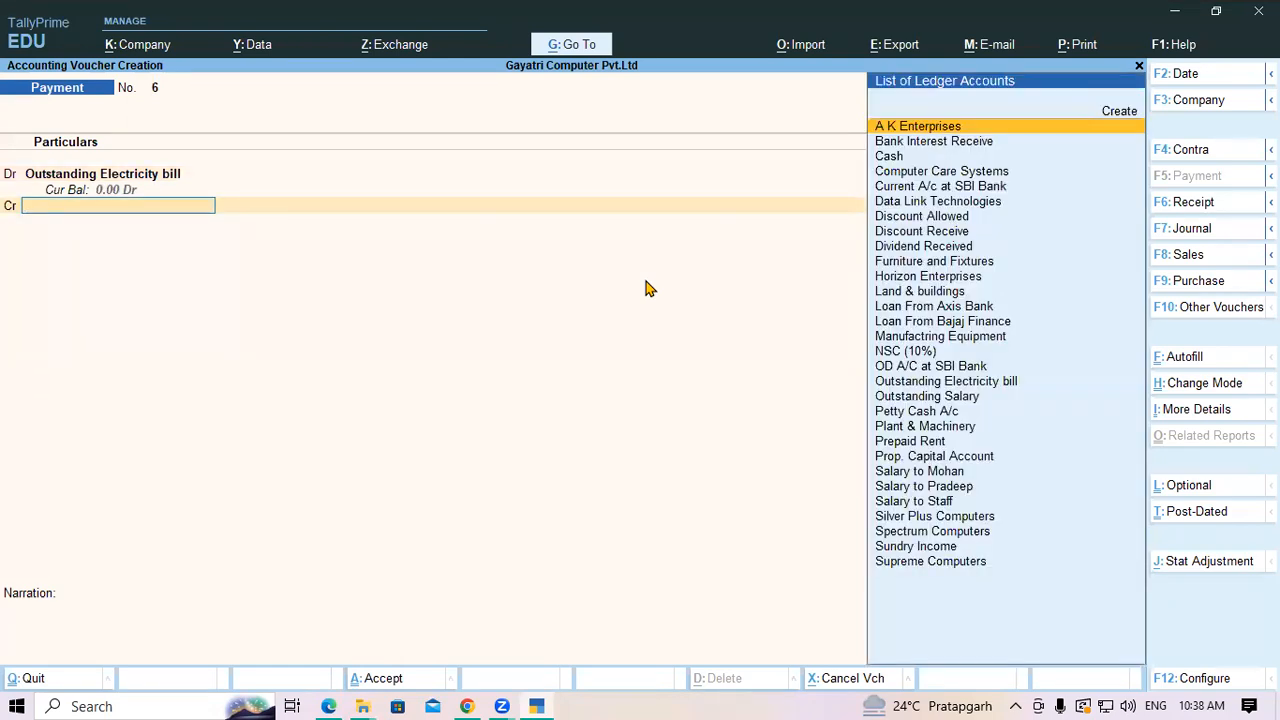
type("Sbi")
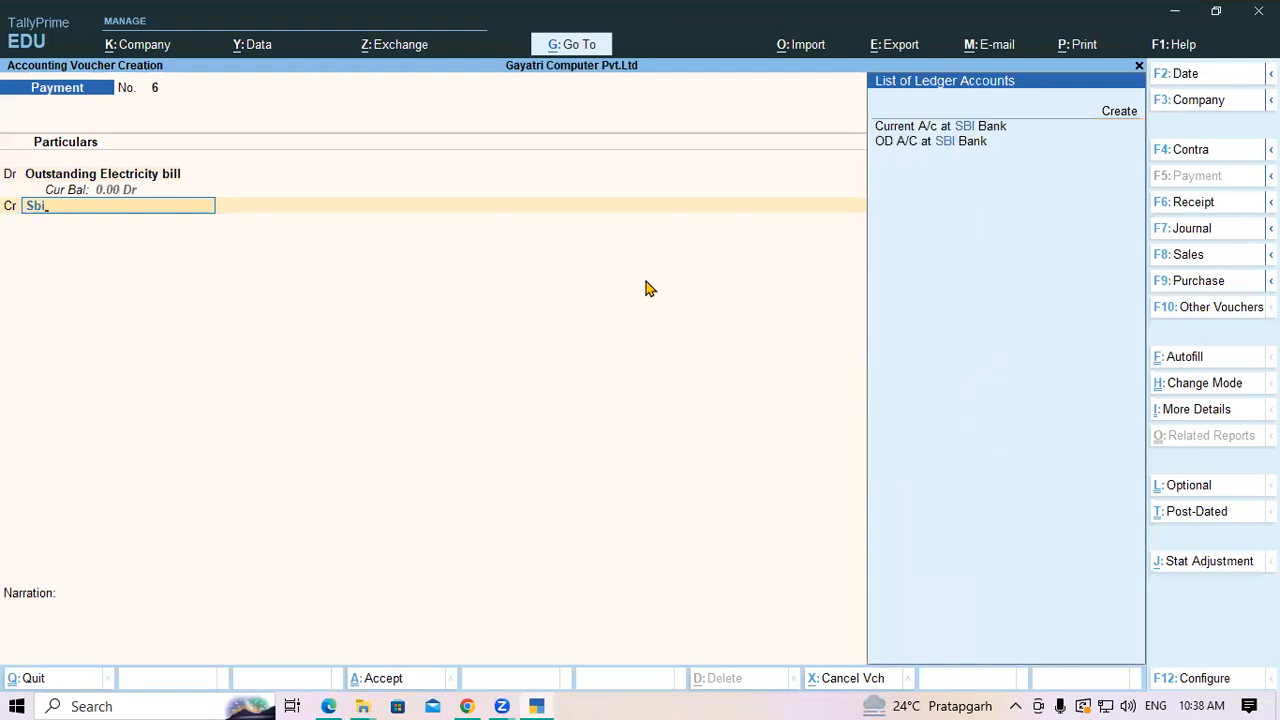
key("Return")
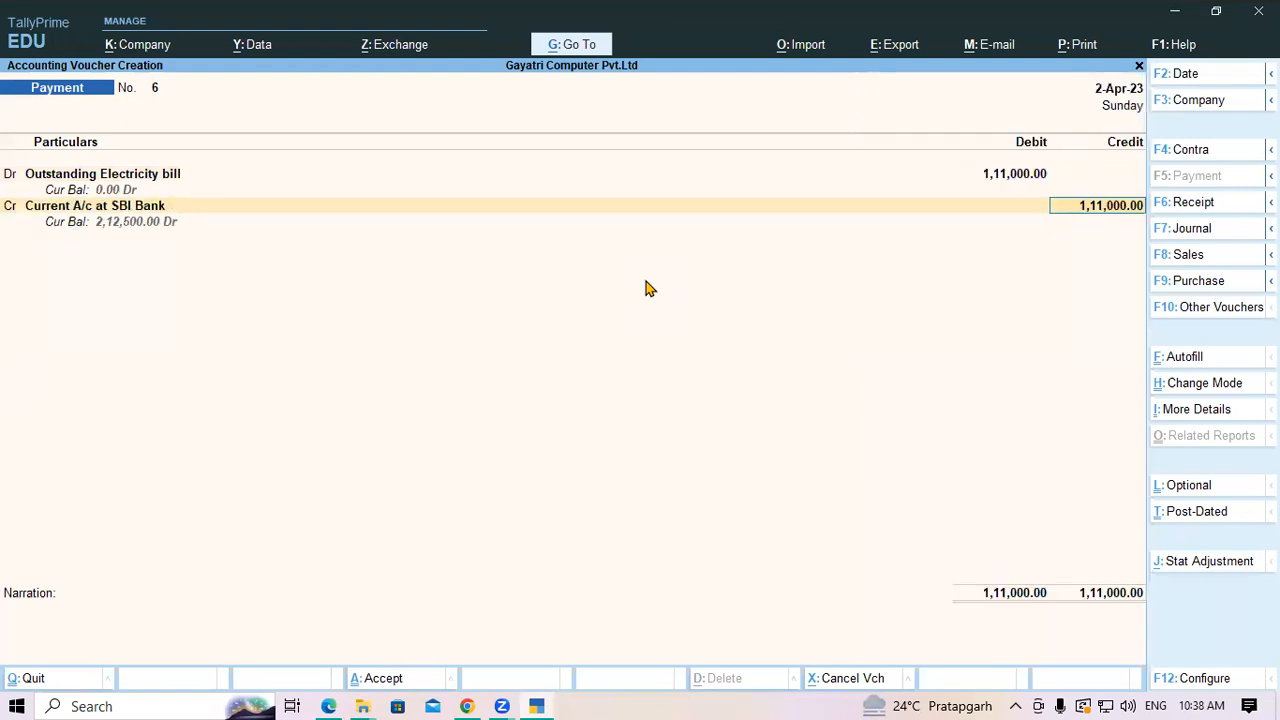
key("Return")
key("Return")
key("Return")
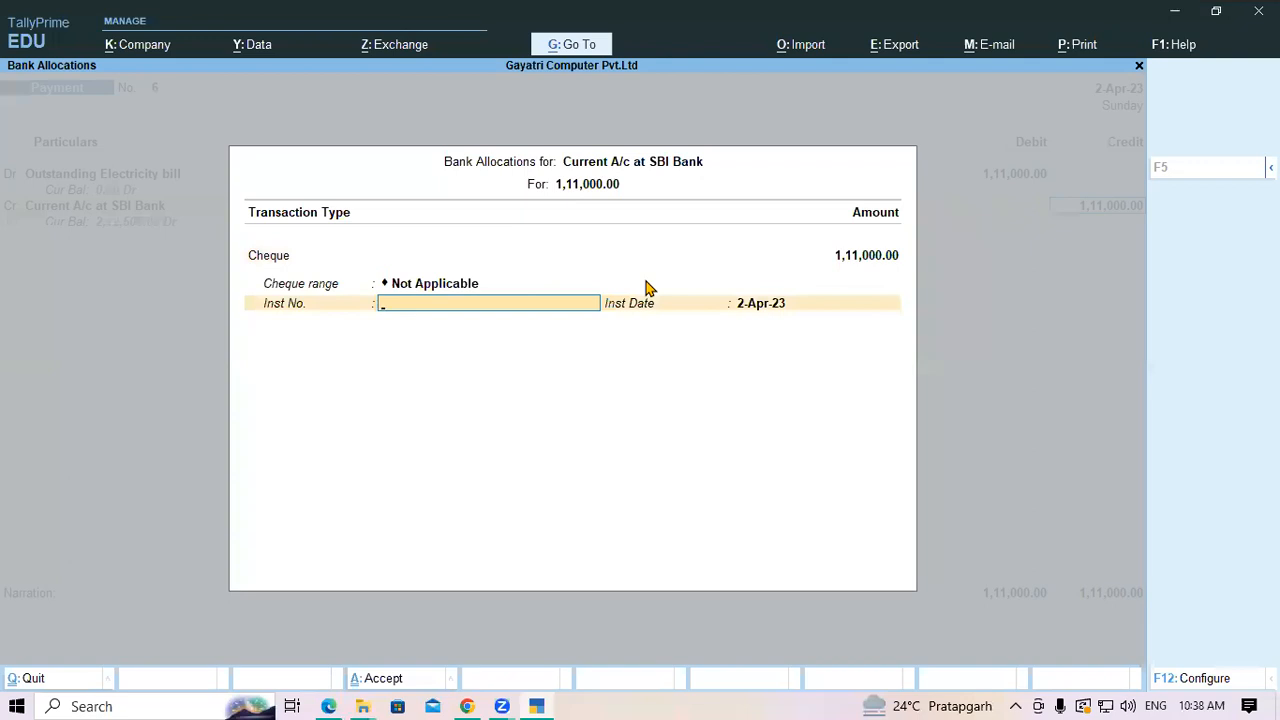
type("17895")
key("Return")
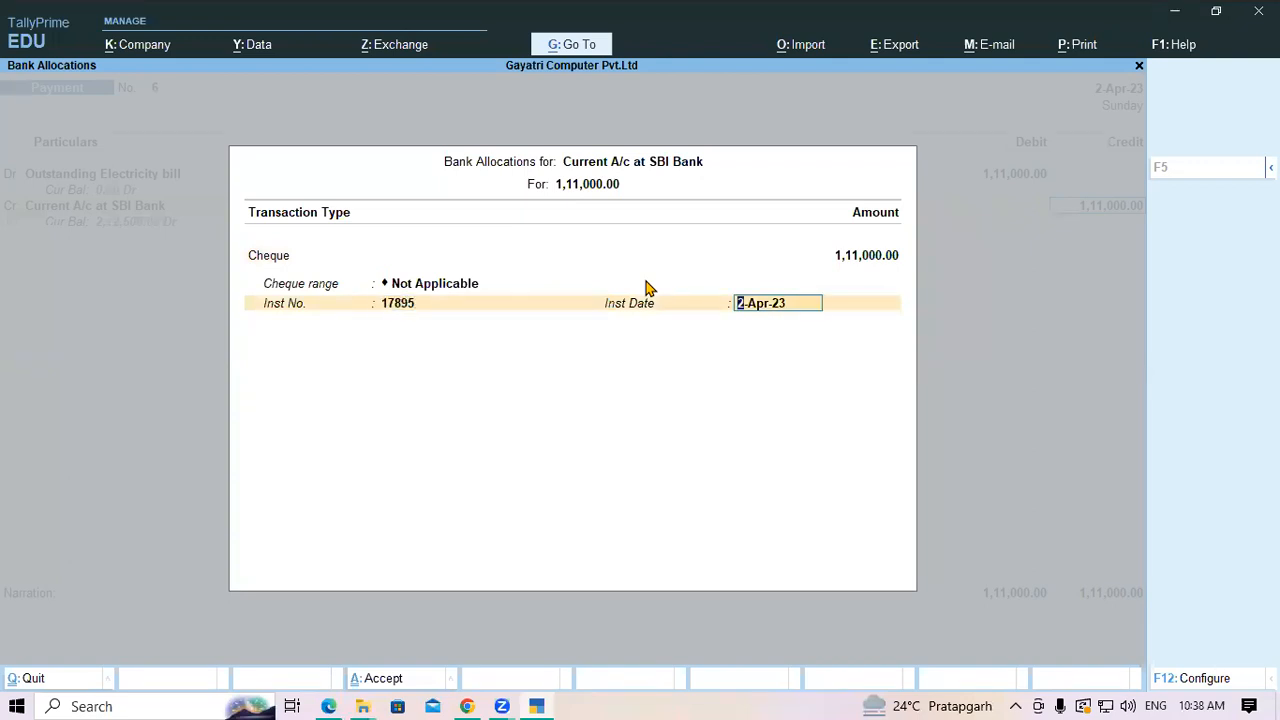
key("Return")
key("Return")
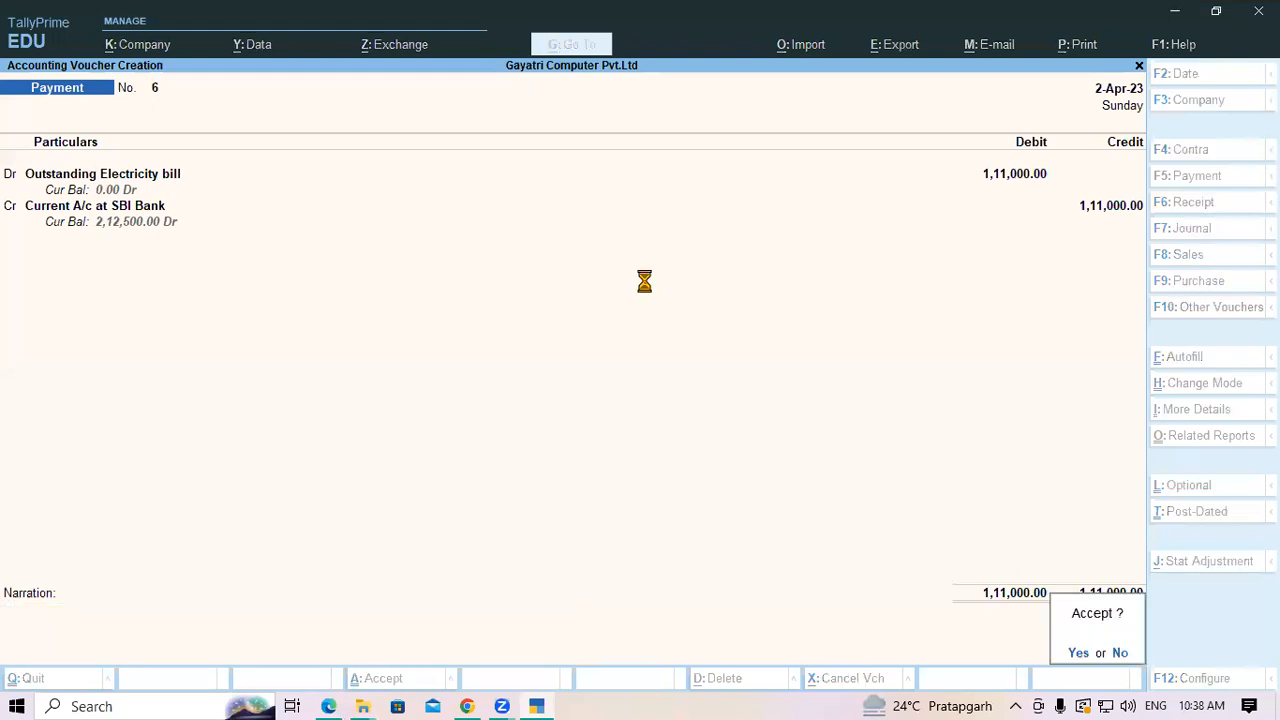
key("Return")
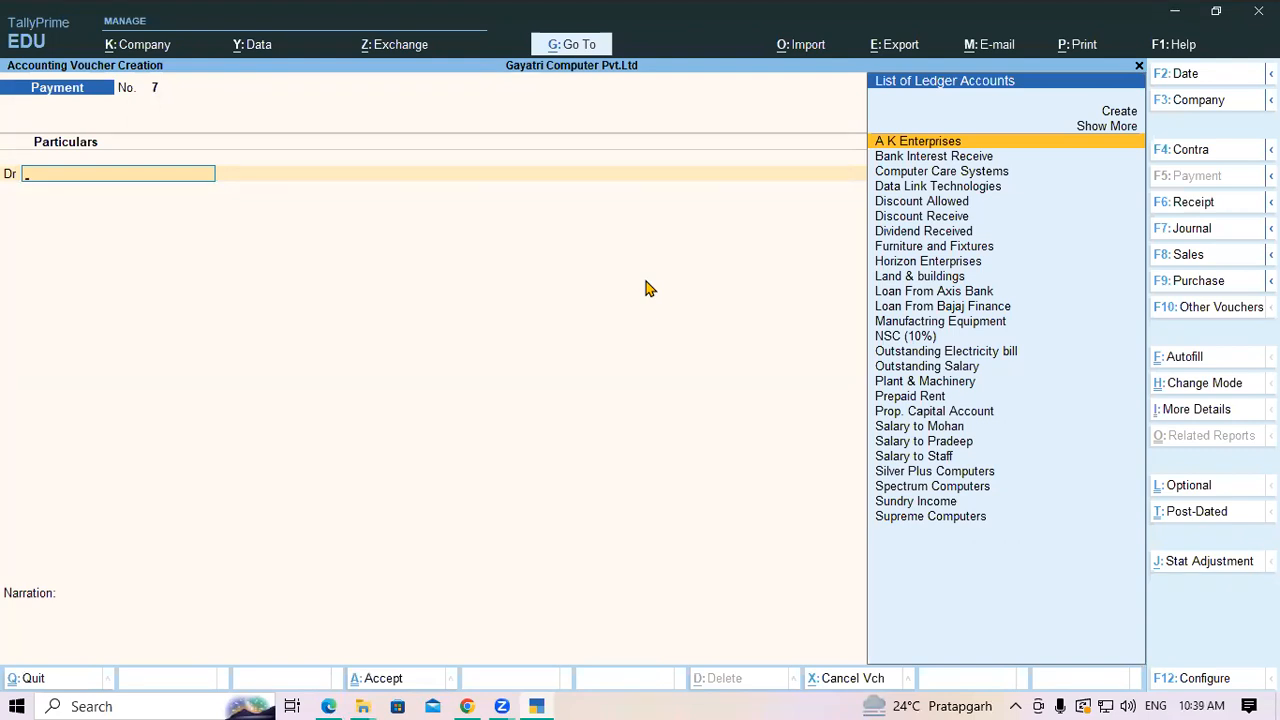
key("alt+Tab")
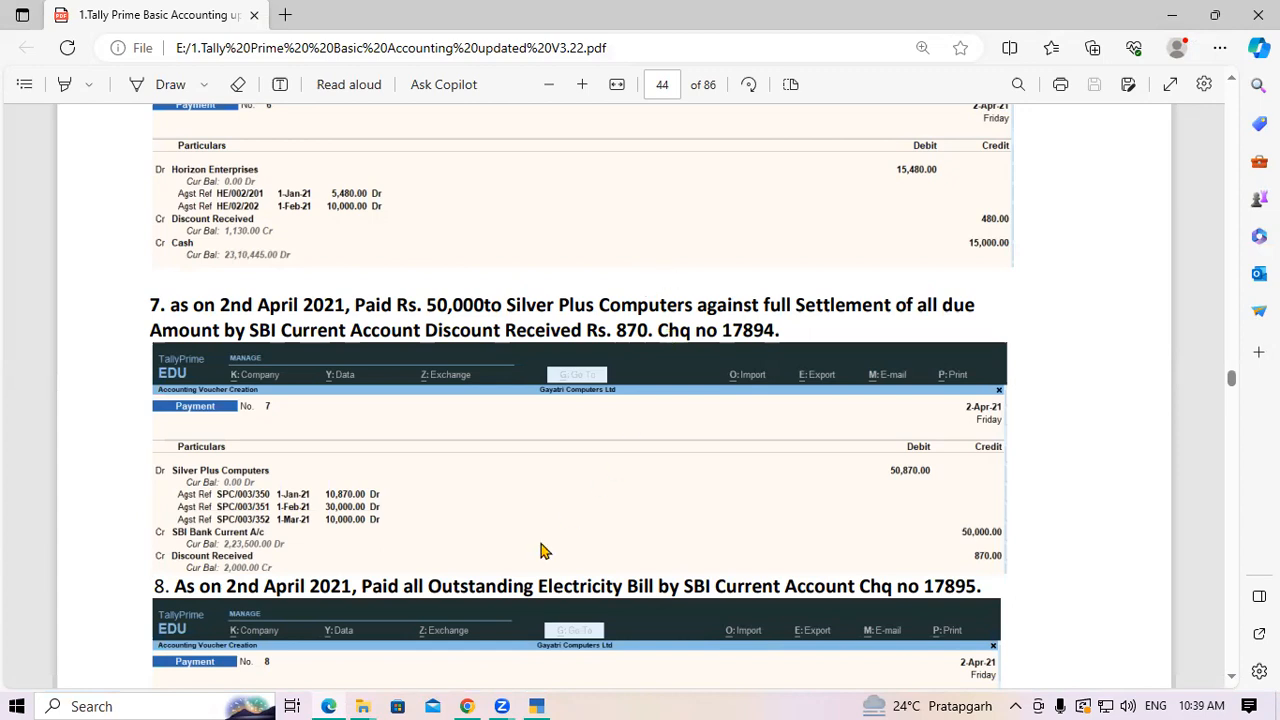
Scroll to exercise 9 and mark its 400 stationery, 700 postage and Petty Cash details
scroll(505, 545, "down", 2)
scroll(600, 366, "down", 4)
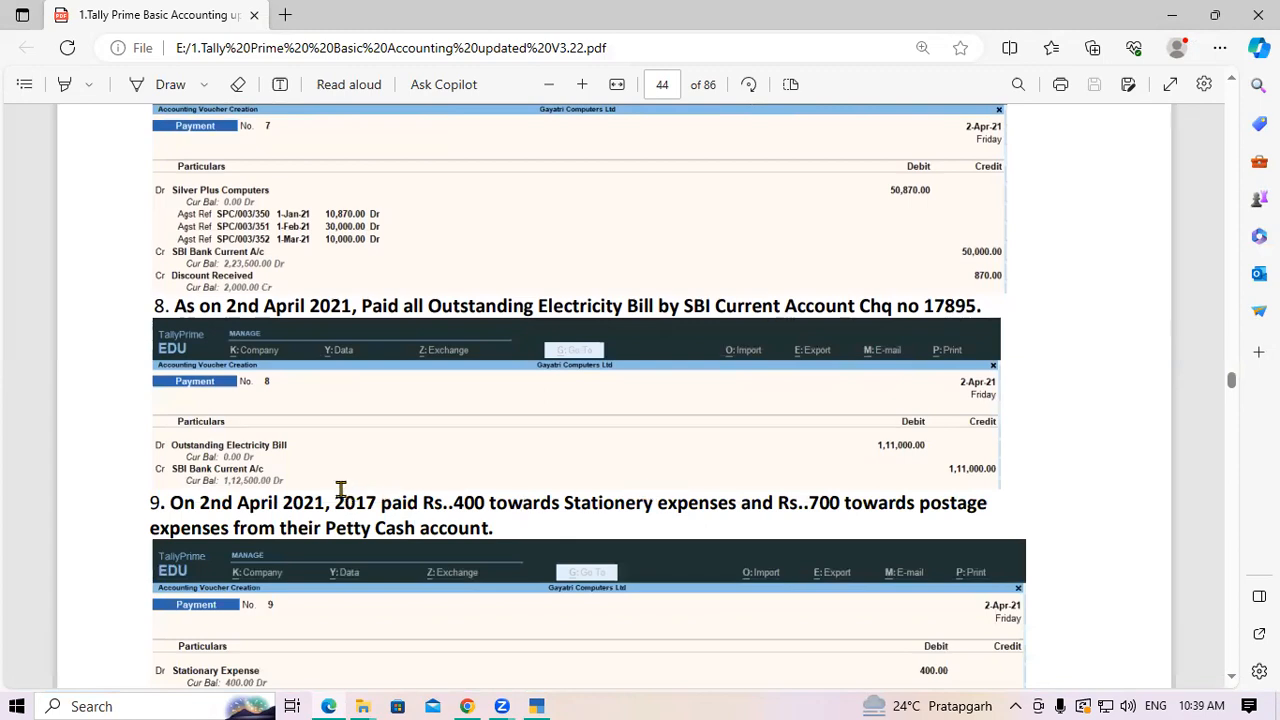
left_click_drag(453, 502, 674, 509)
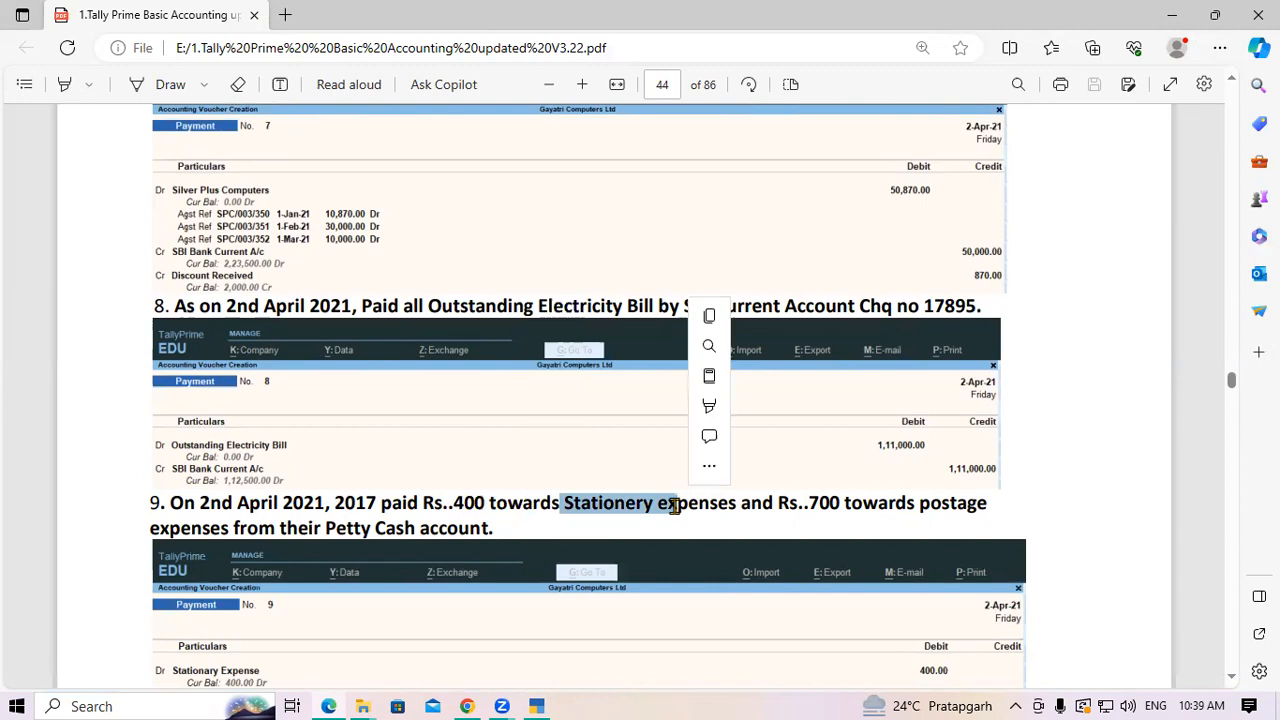
left_click(676, 509)
left_click_drag(808, 503, 912, 512)
left_click(912, 512)
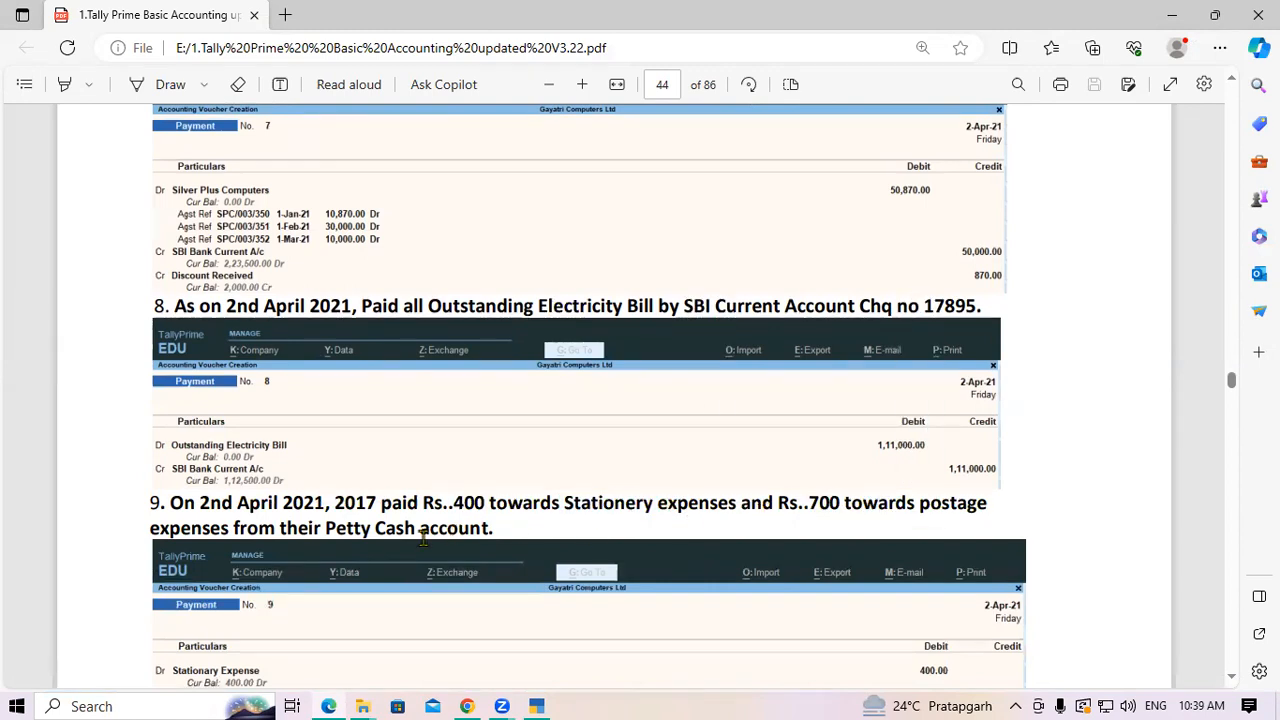
left_click_drag(341, 531, 377, 533)
left_click(377, 532)
Select the phrase 'Stationery expenses' in question 9 for use as a ledger name
left_click_drag(566, 502, 741, 510)
left_click_drag(919, 503, 993, 512)
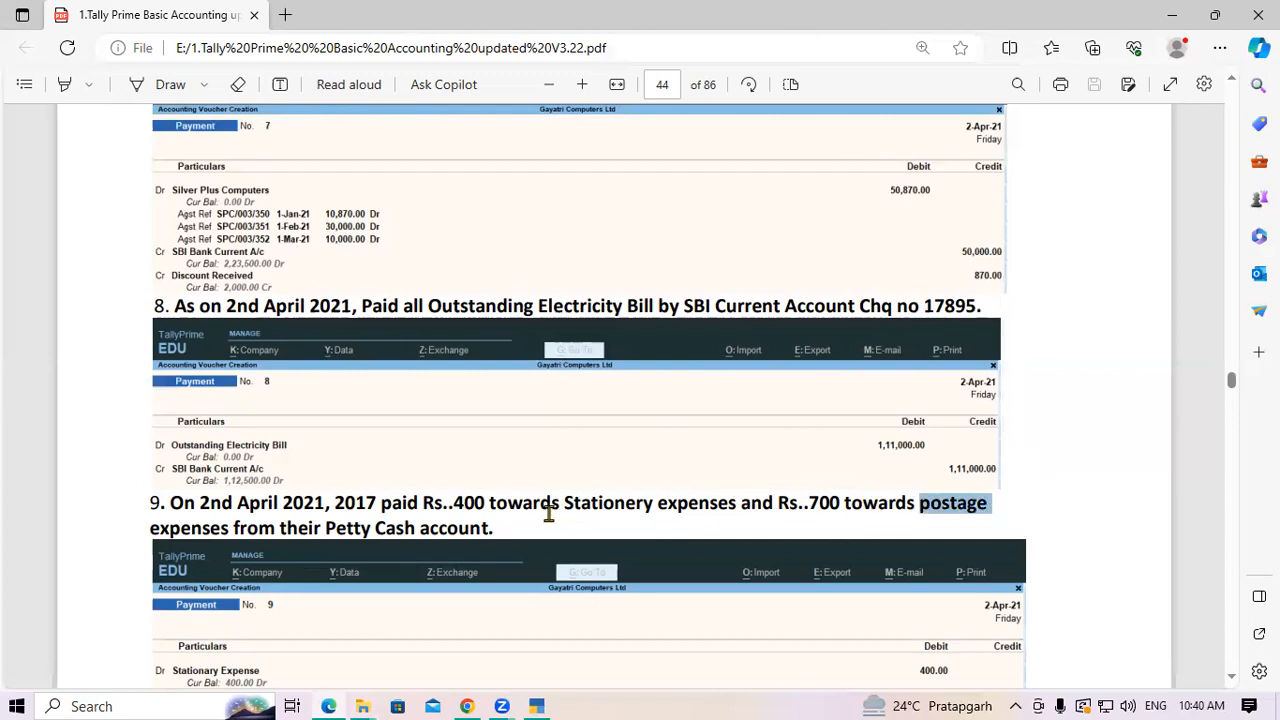
left_click_drag(566, 503, 737, 505)
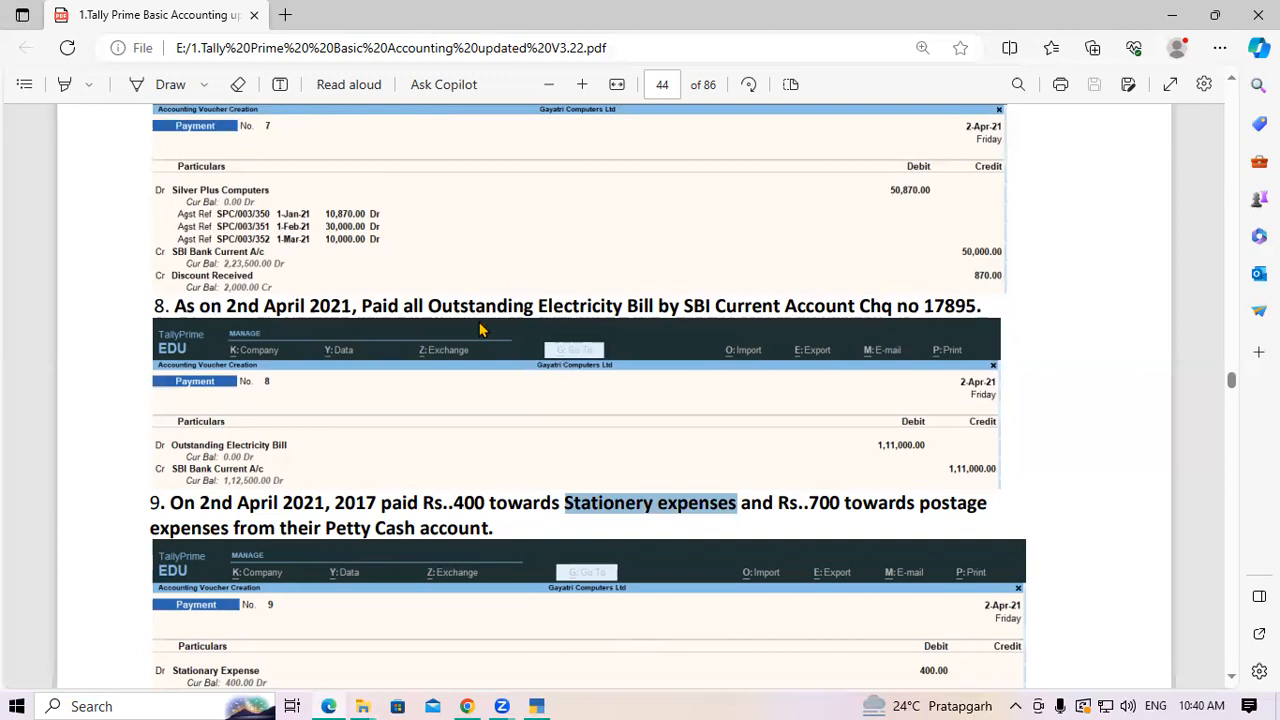
key("alt+Tab")
Create the Stationery expenses ledger under Indirect Expenses with GST applicability Not Applicable
key("ctrl+alt+v")
key("Return")
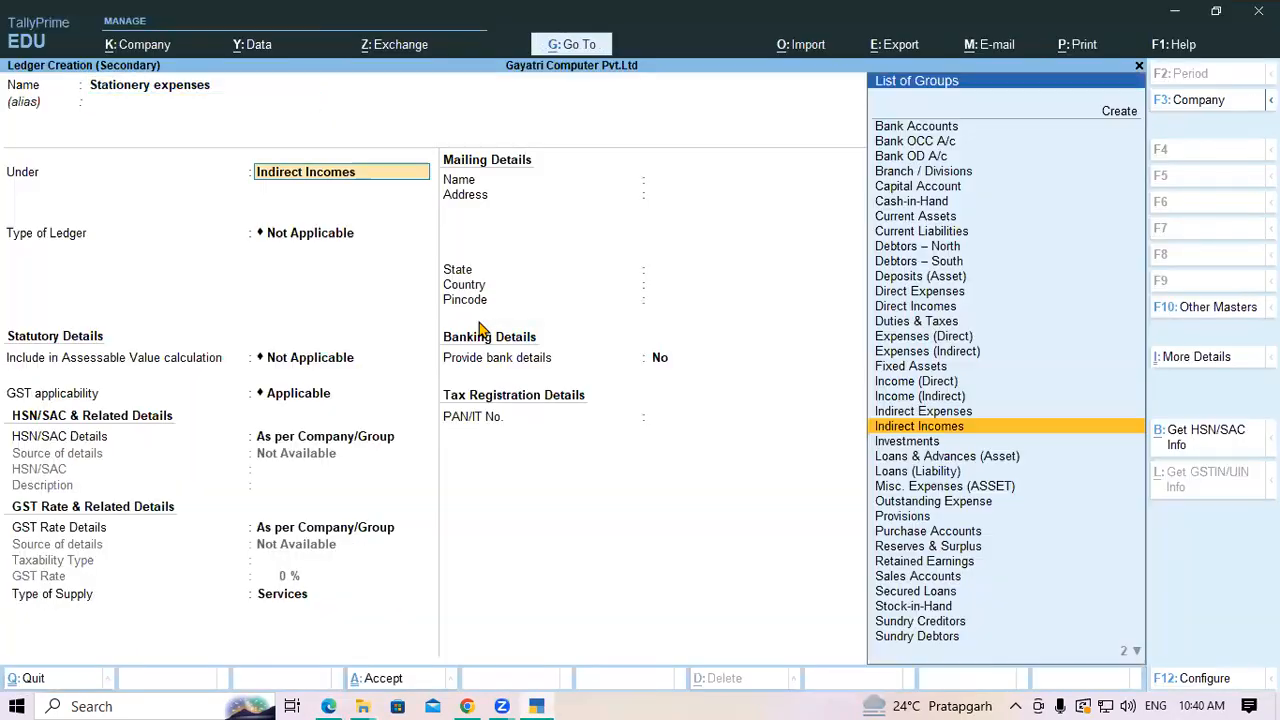
type("In")
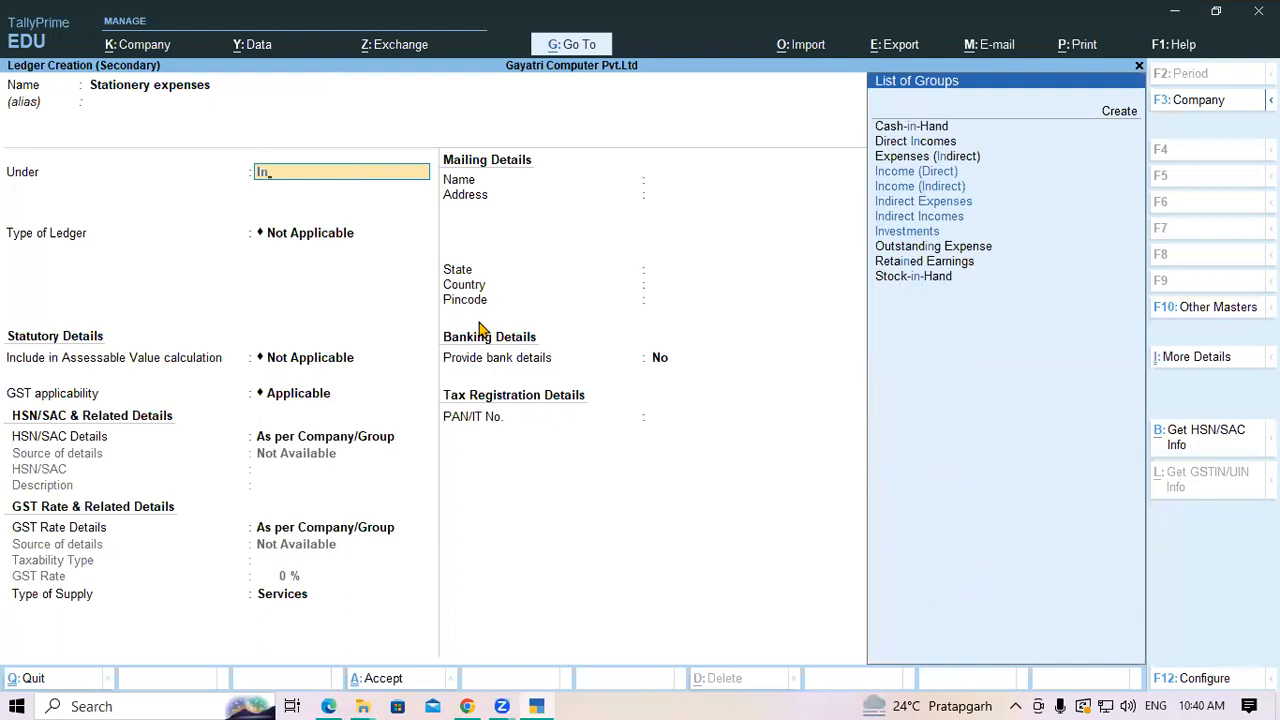
key("Down")
key("Down")
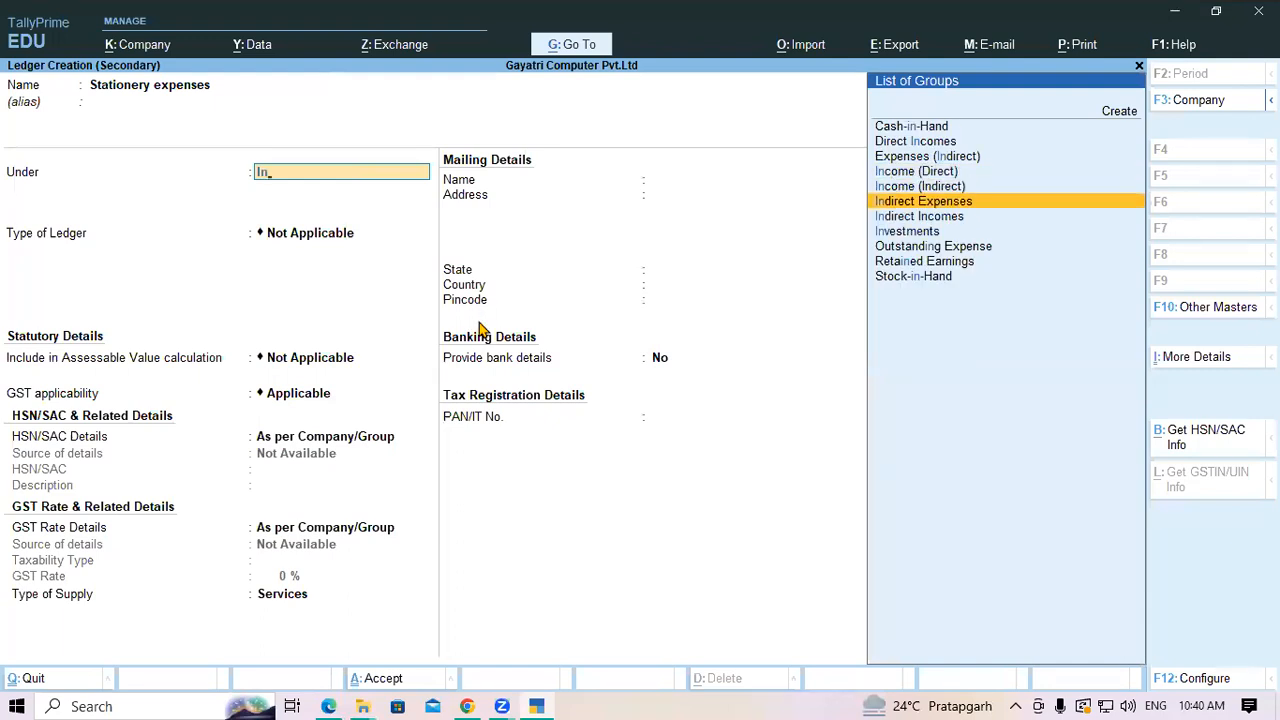
key("Return")
key("Return")
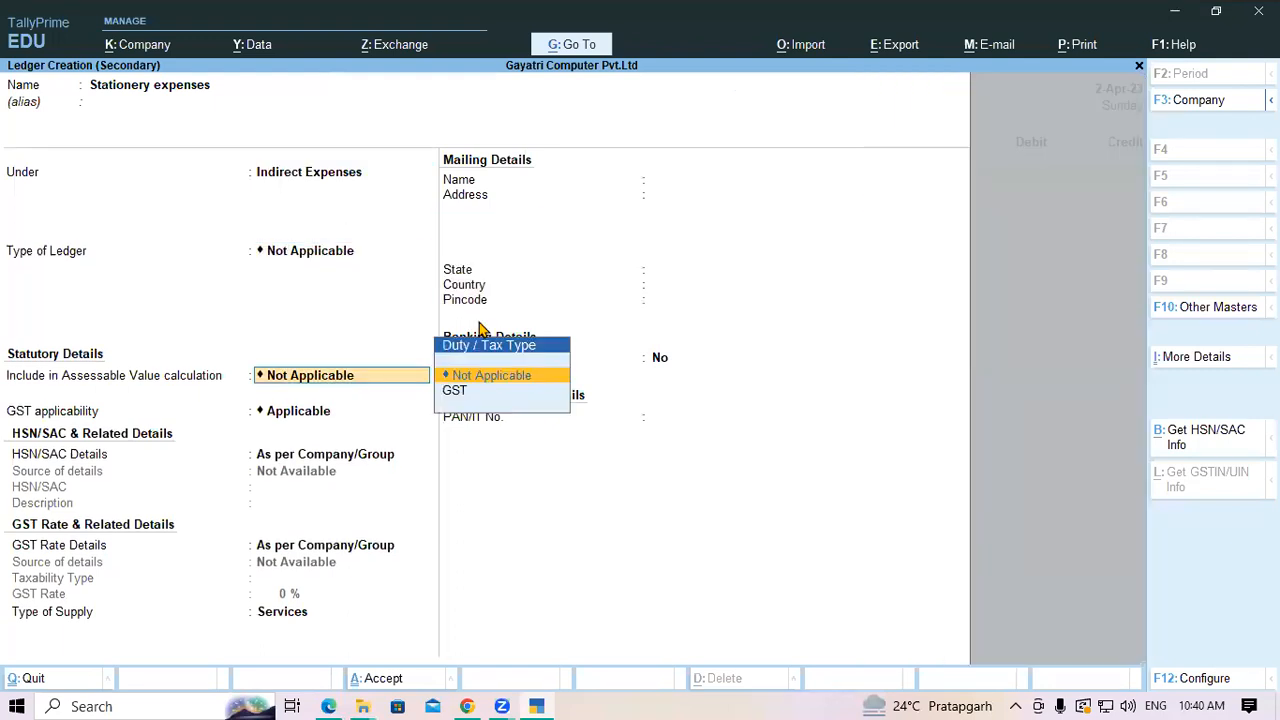
key("Return")
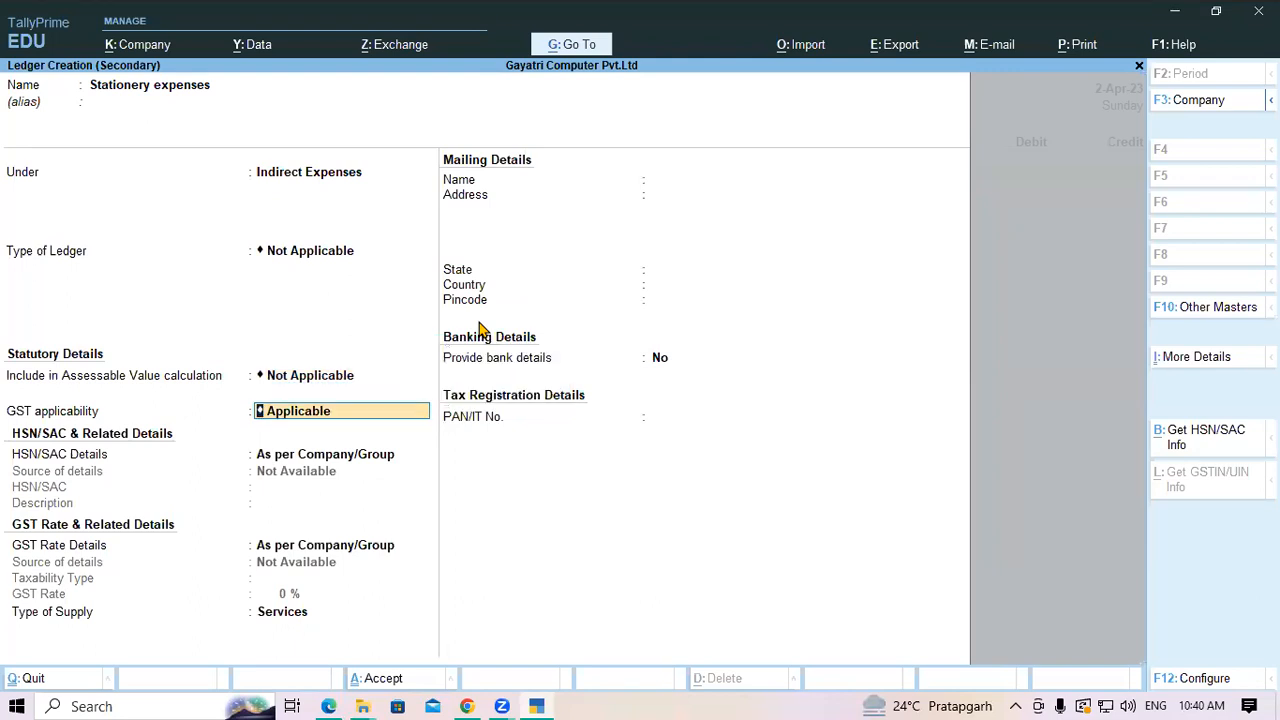
type("Not")
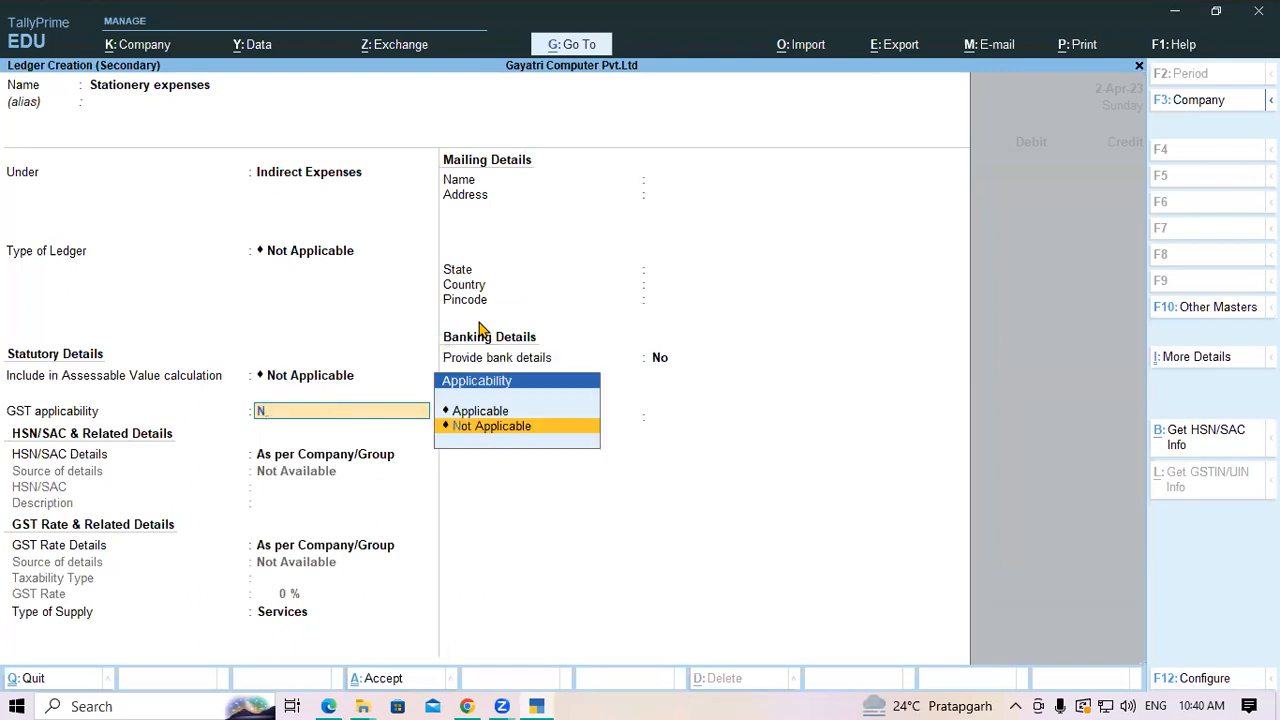
key("Return")
key("Return")
key("Return")
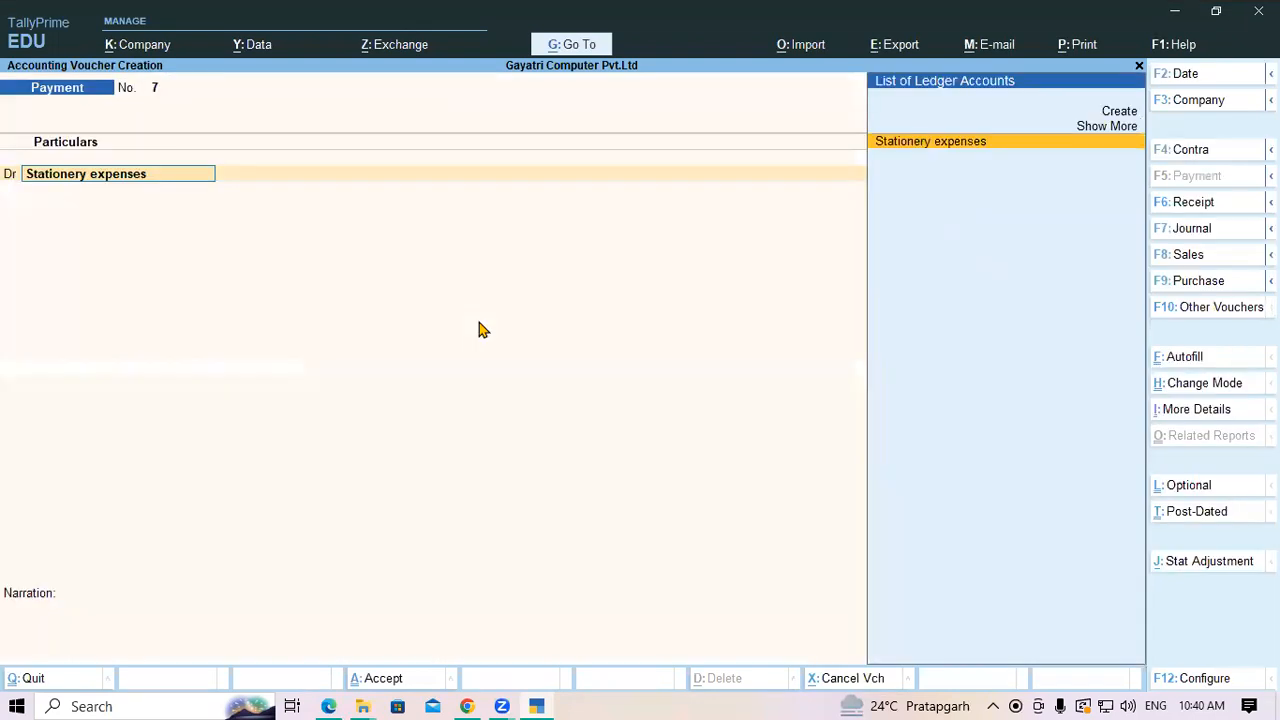
key("Return")
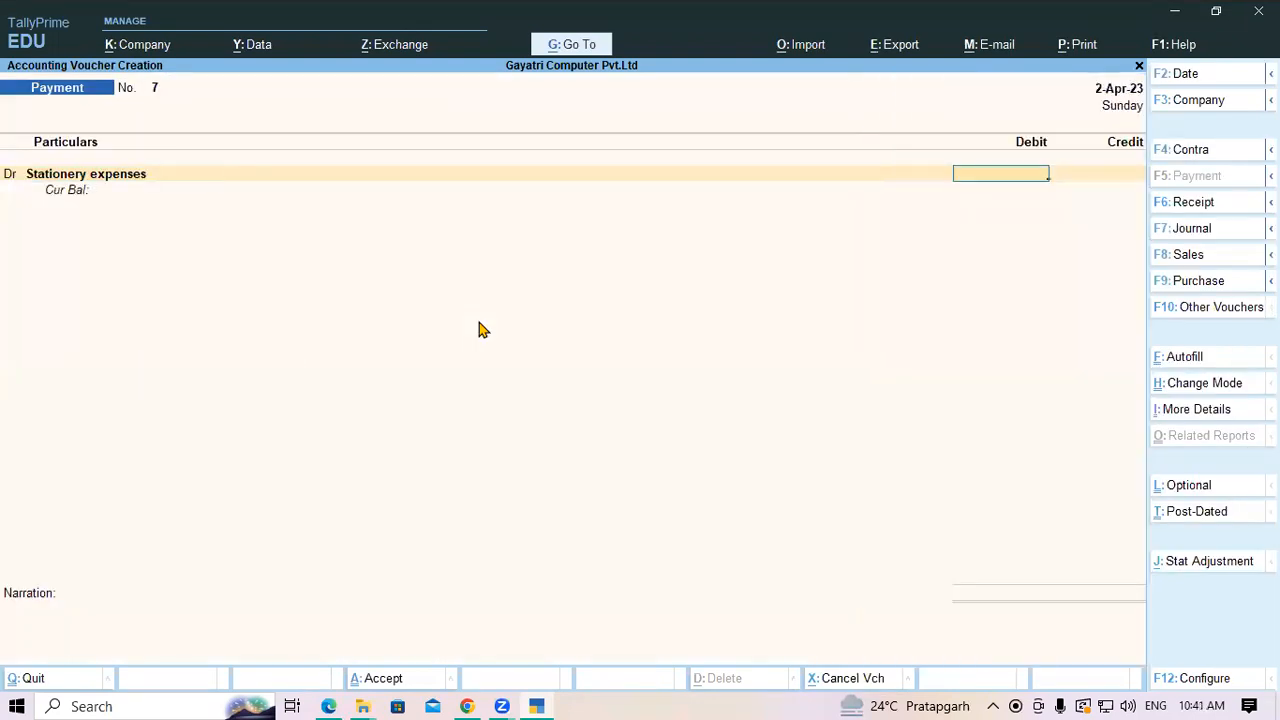
Debit Stationery expenses 400 on payment voucher 7 and begin another debit line
type("400")
key("Return")
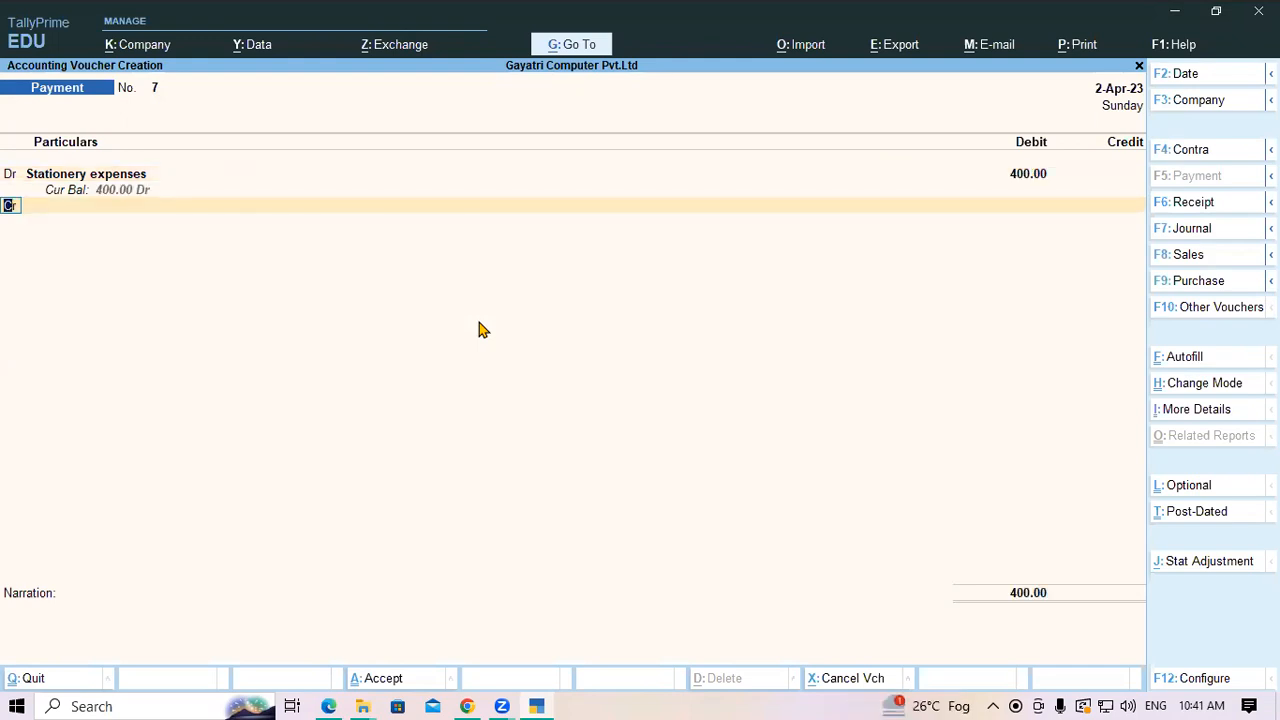
key("d")
key("Return")
key("alt+c")
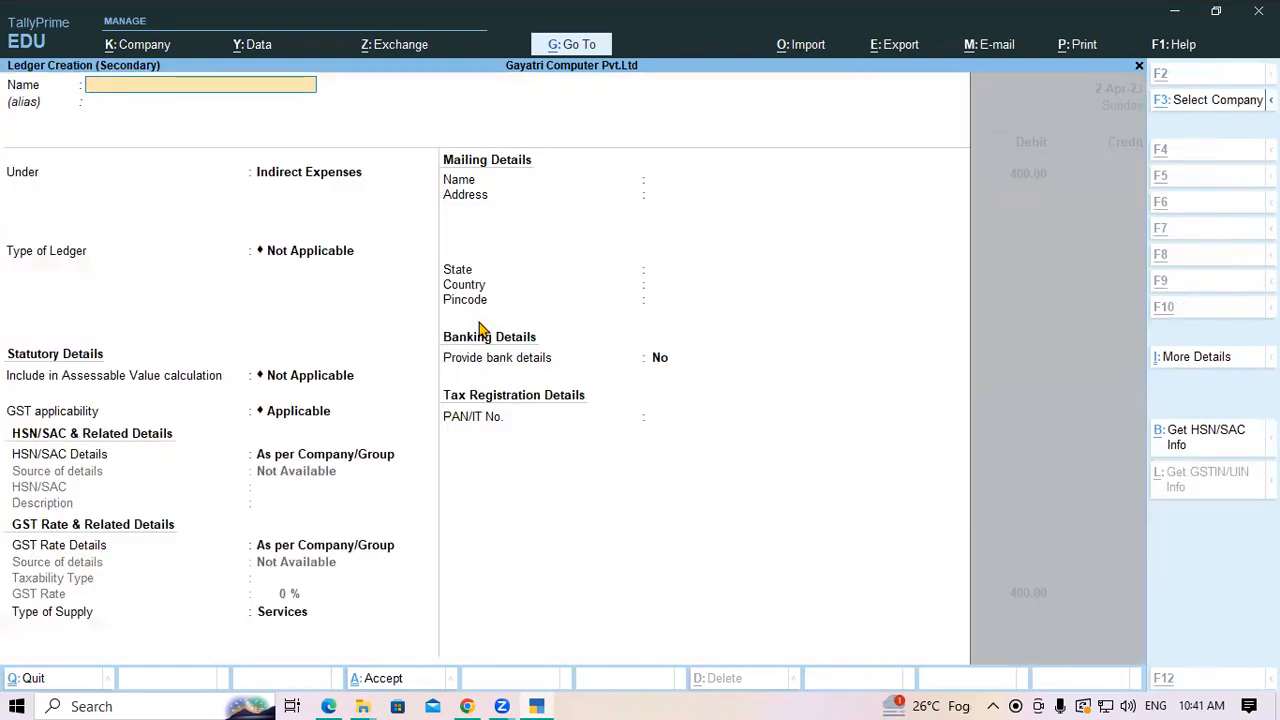
Create the Postage Exp ledger under Indirect Expenses, GST Not Applicable, and debit it 700
key("alt+Tab")
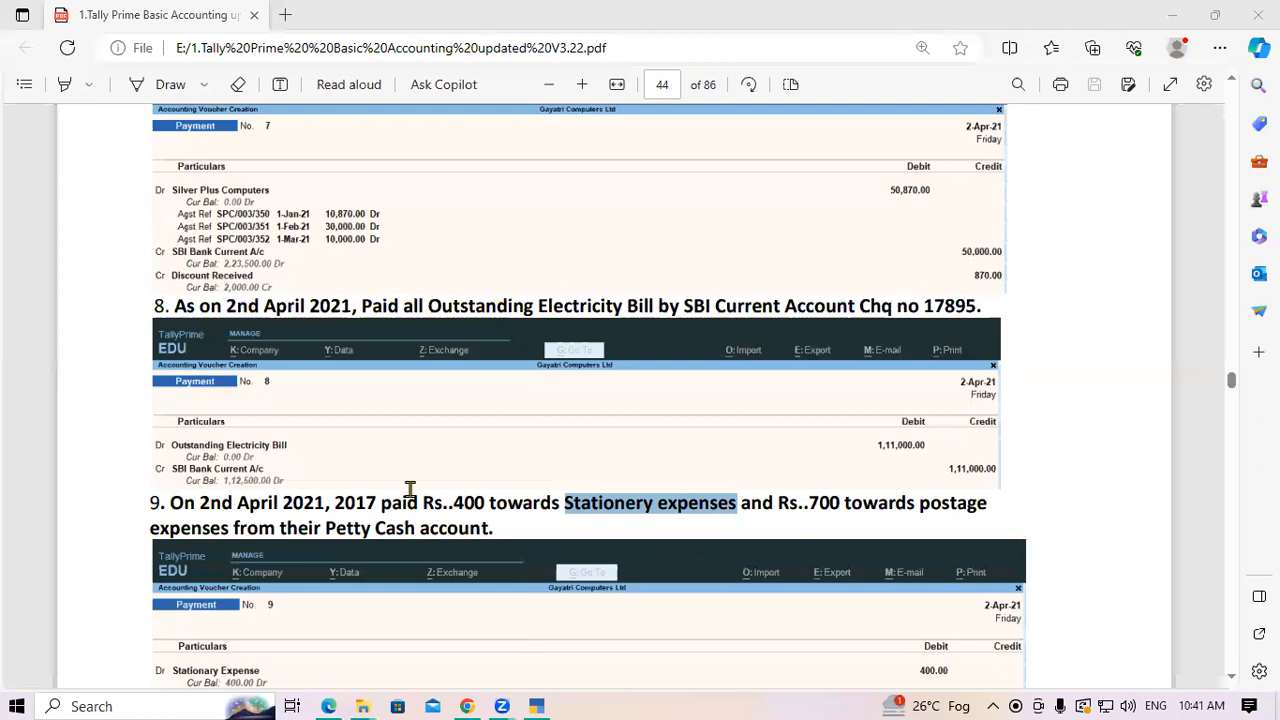
left_click(838, 524)
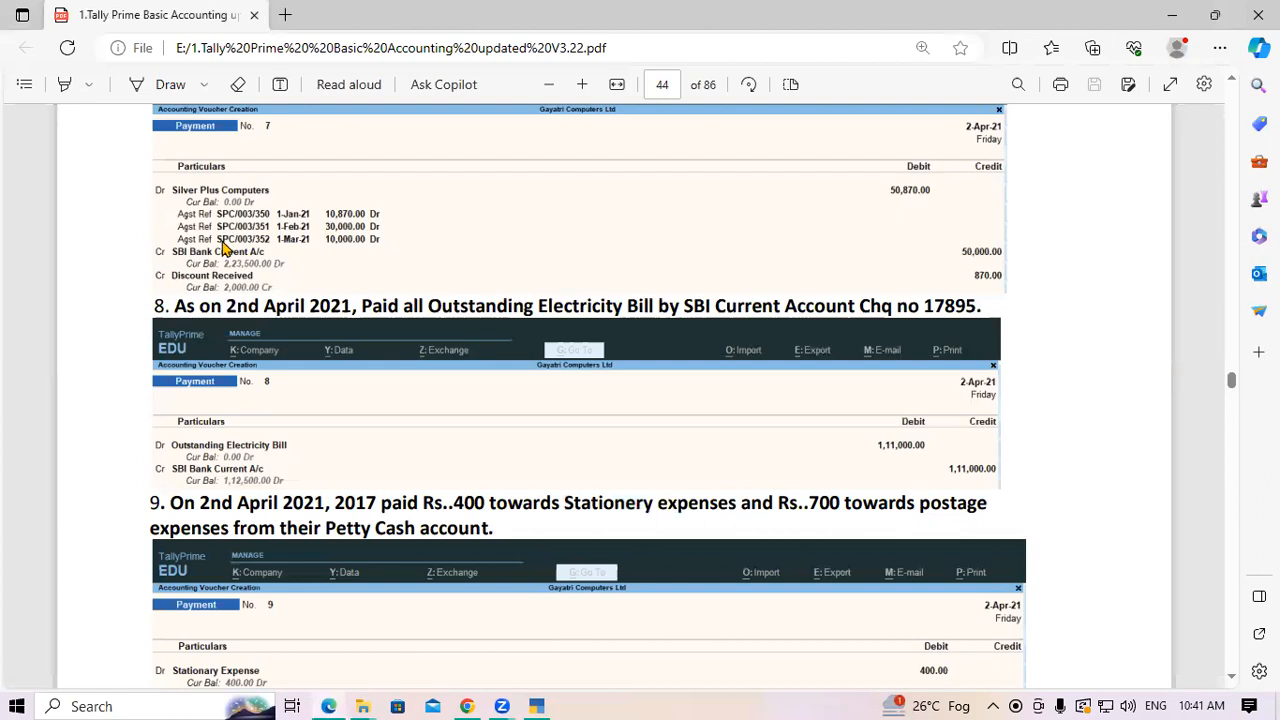
key("alt+Tab")
type("ostage E")
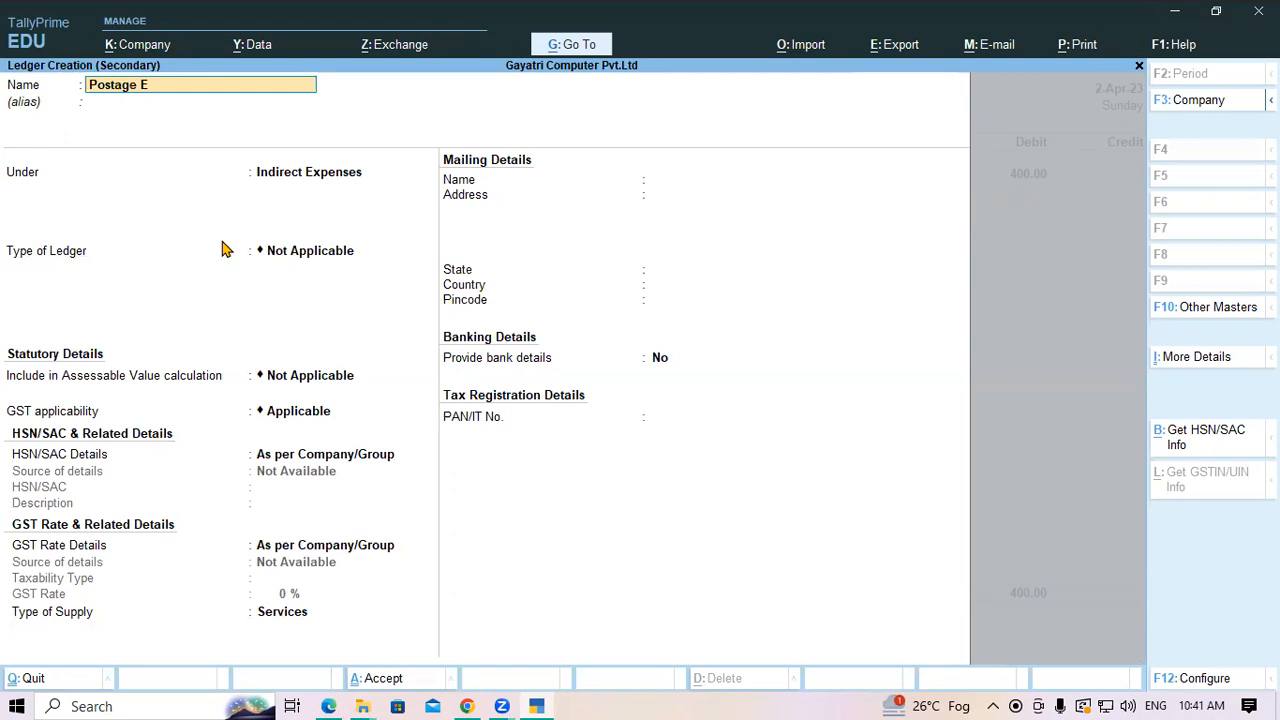
type("xp")
key("Return")
key("Return")
key("Return")
key("Return")
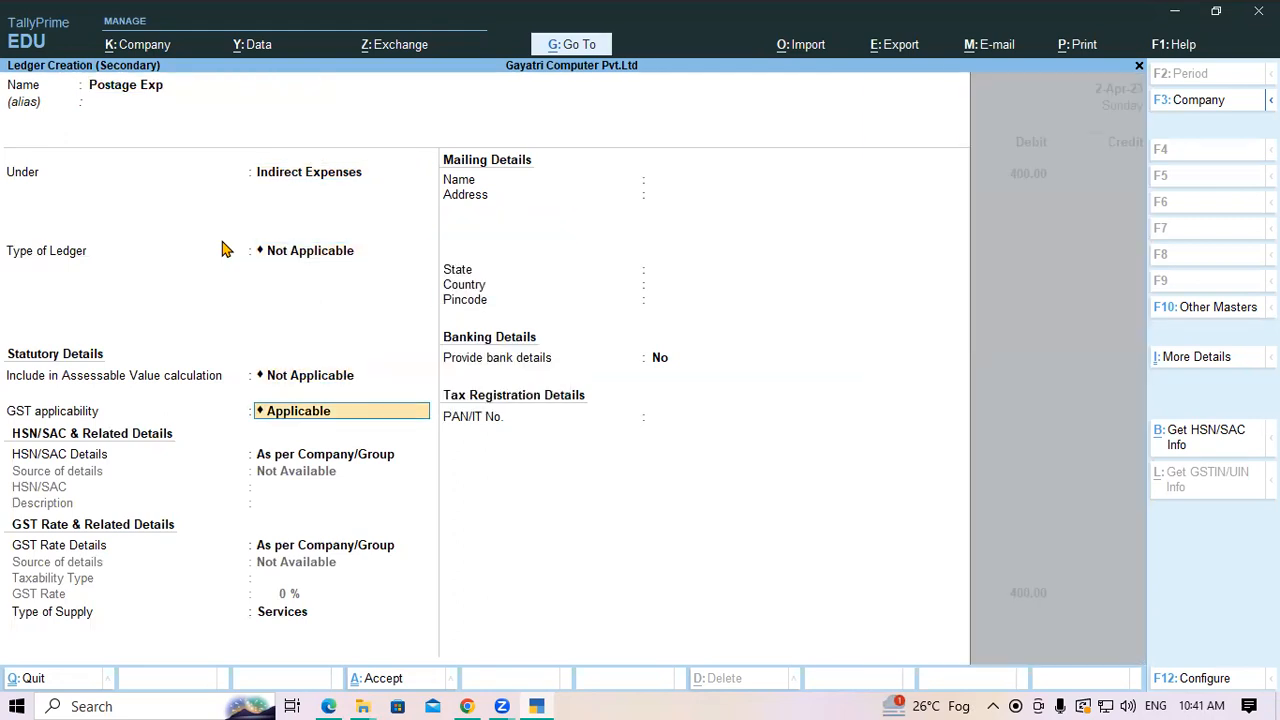
type("No")
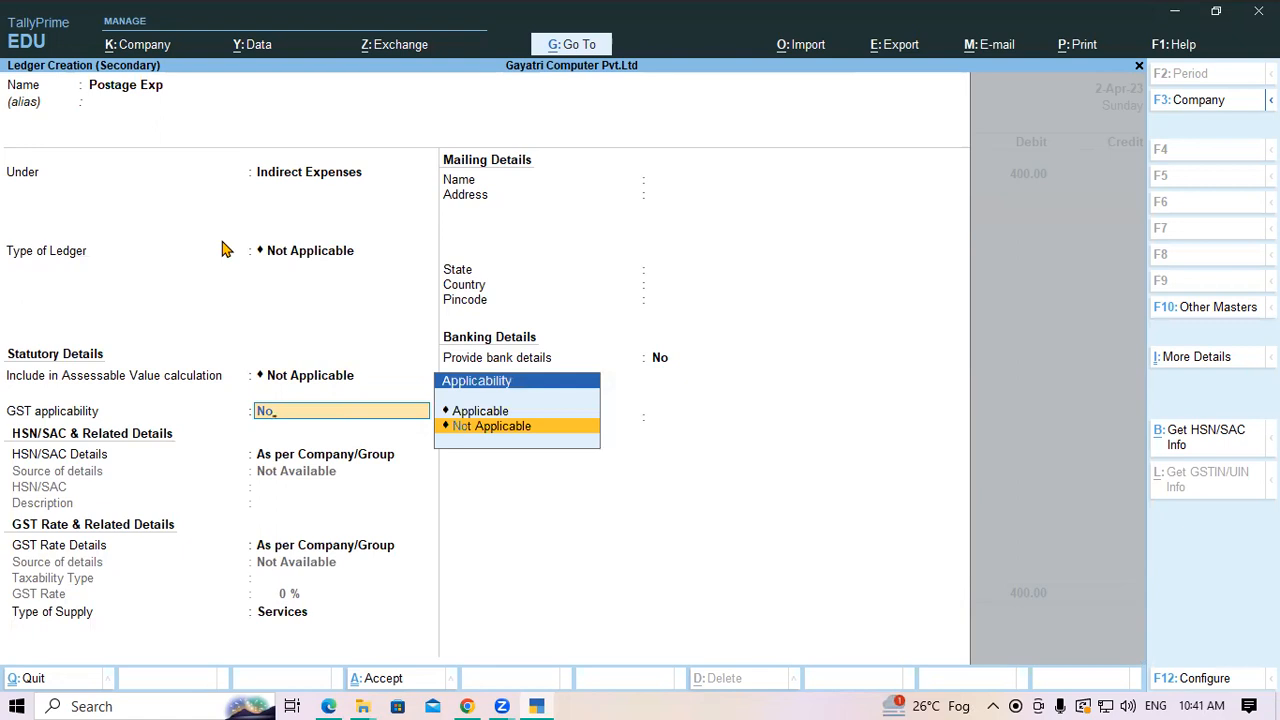
key("Return")
key("Return")
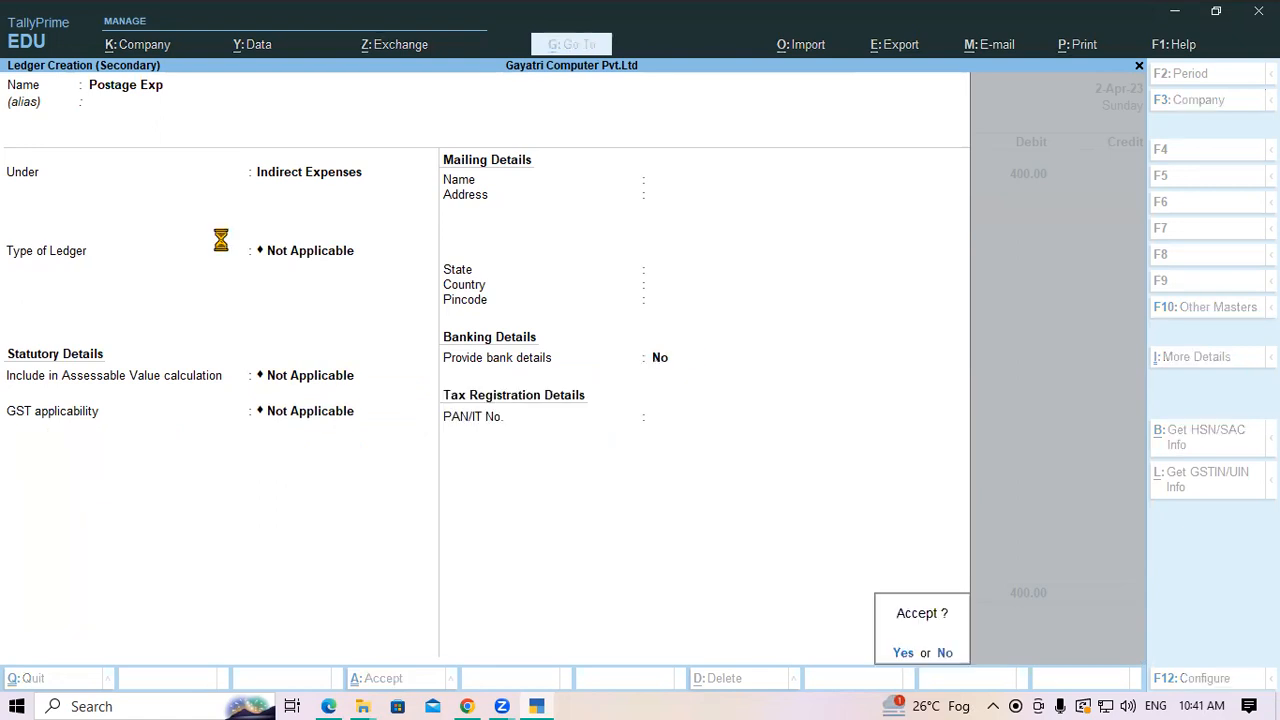
key("Return")
key("Return")
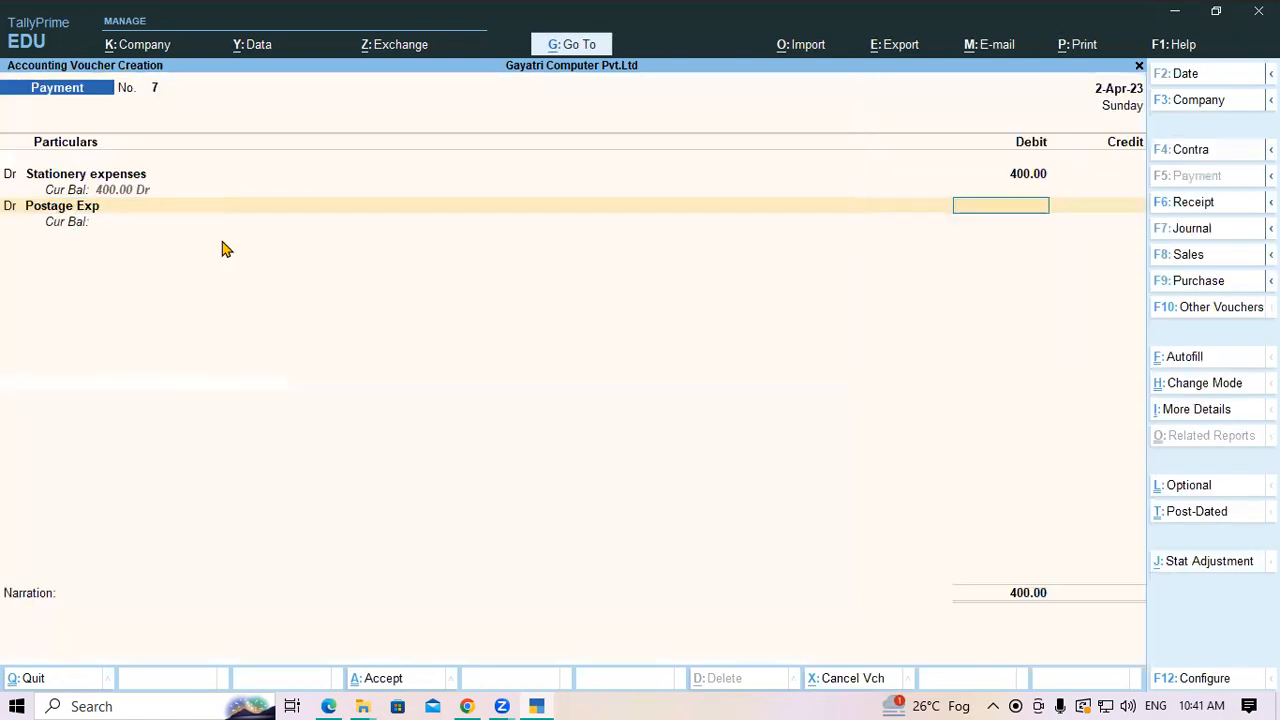
type("700")
key("Return")
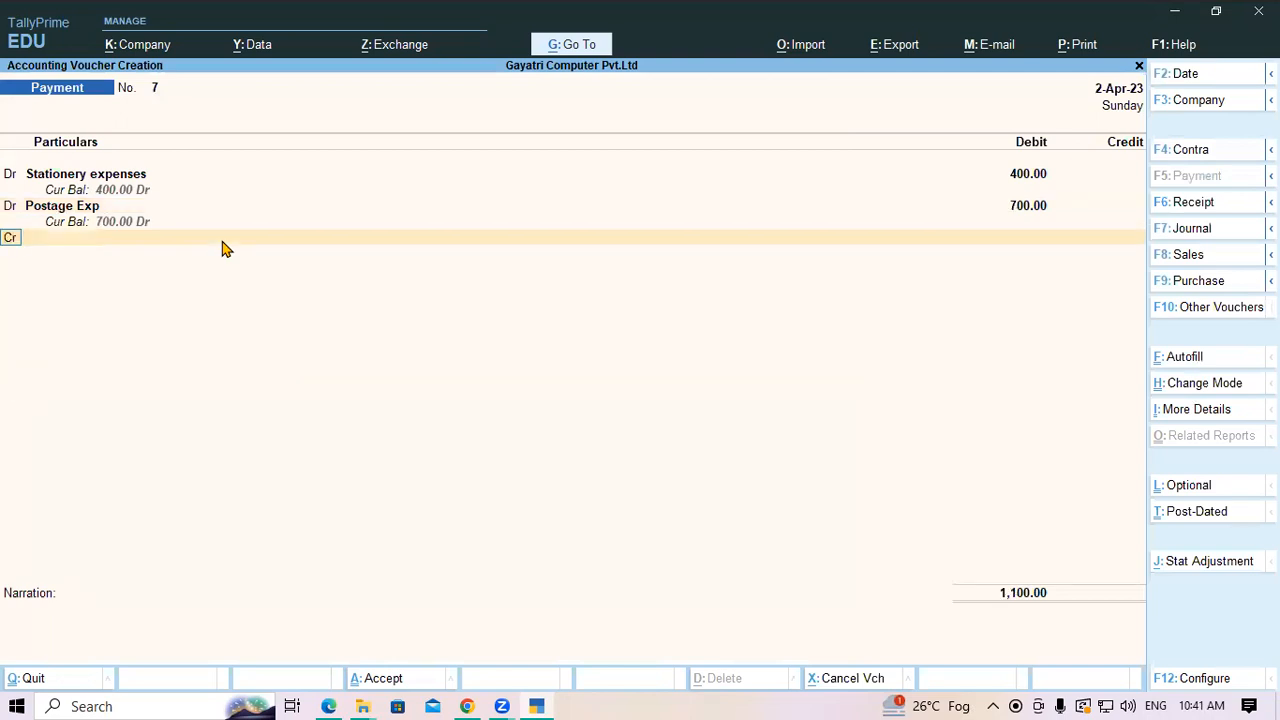
Credit Petty Cash A/c 1,100.00, save voucher 7 without narration, and go back to the PDF
key("Return")
type("Pe")
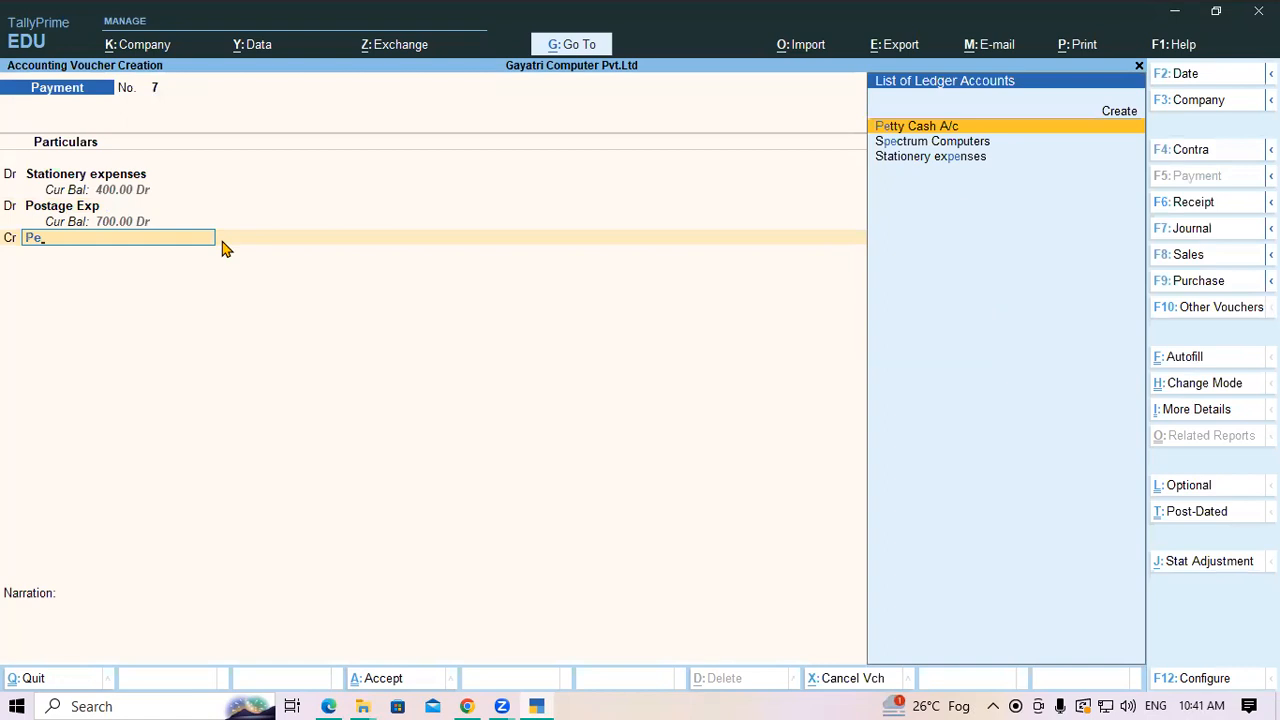
key("Return")
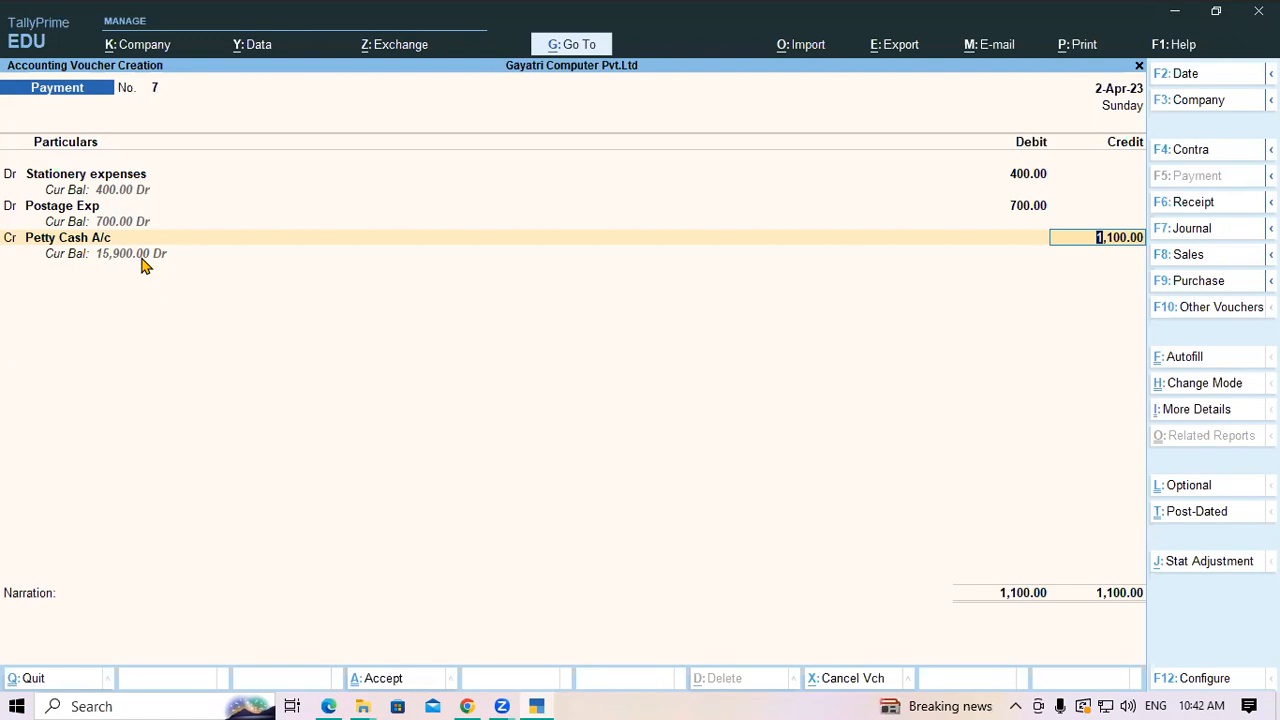
key("Return")
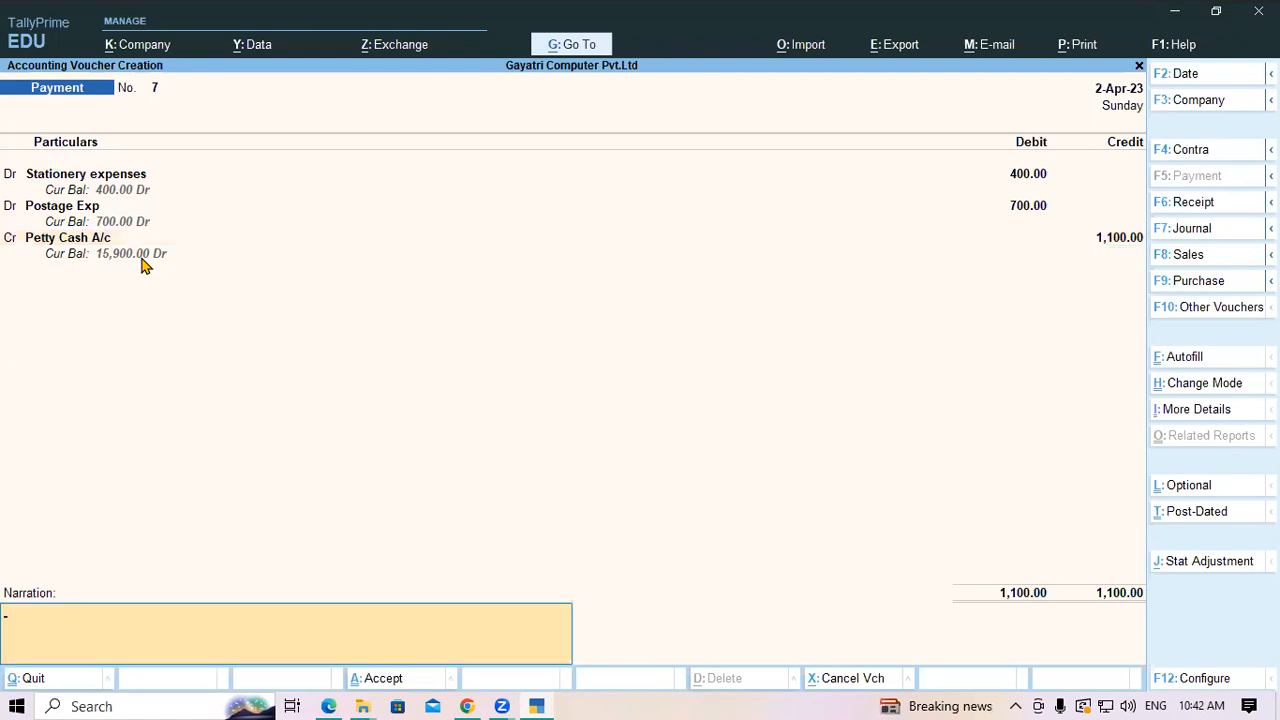
key("Return")
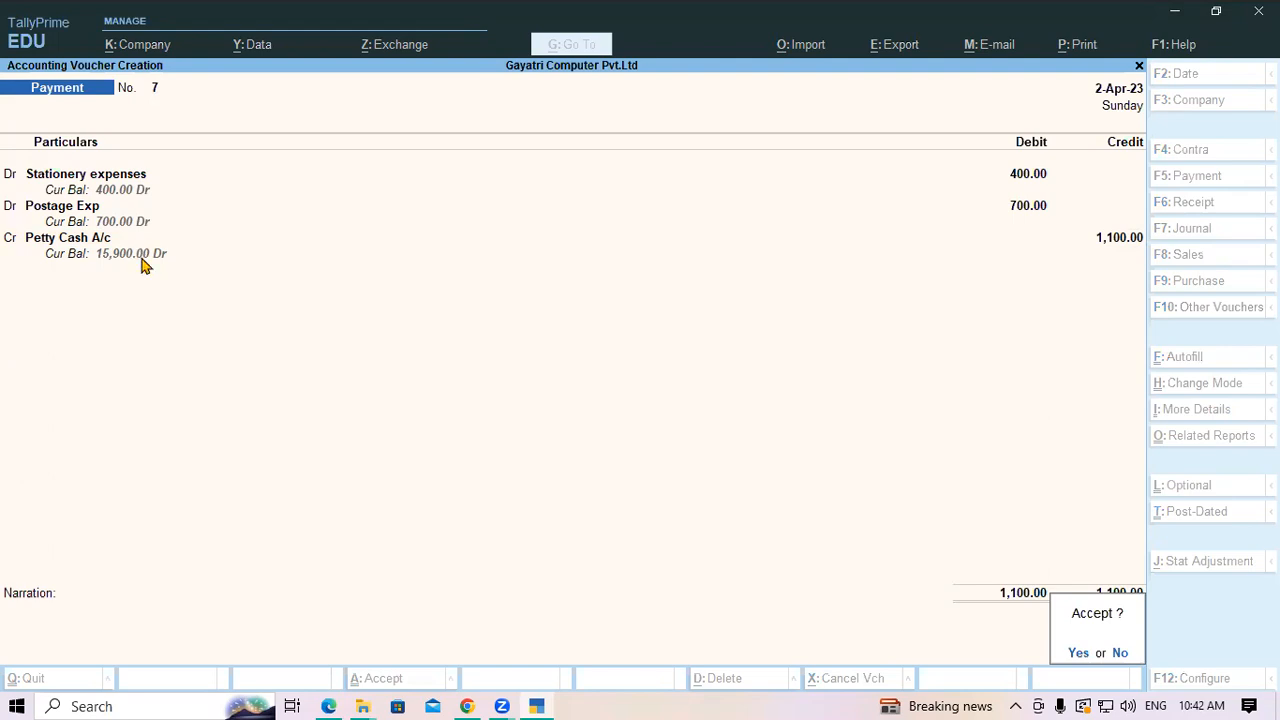
key("Return")
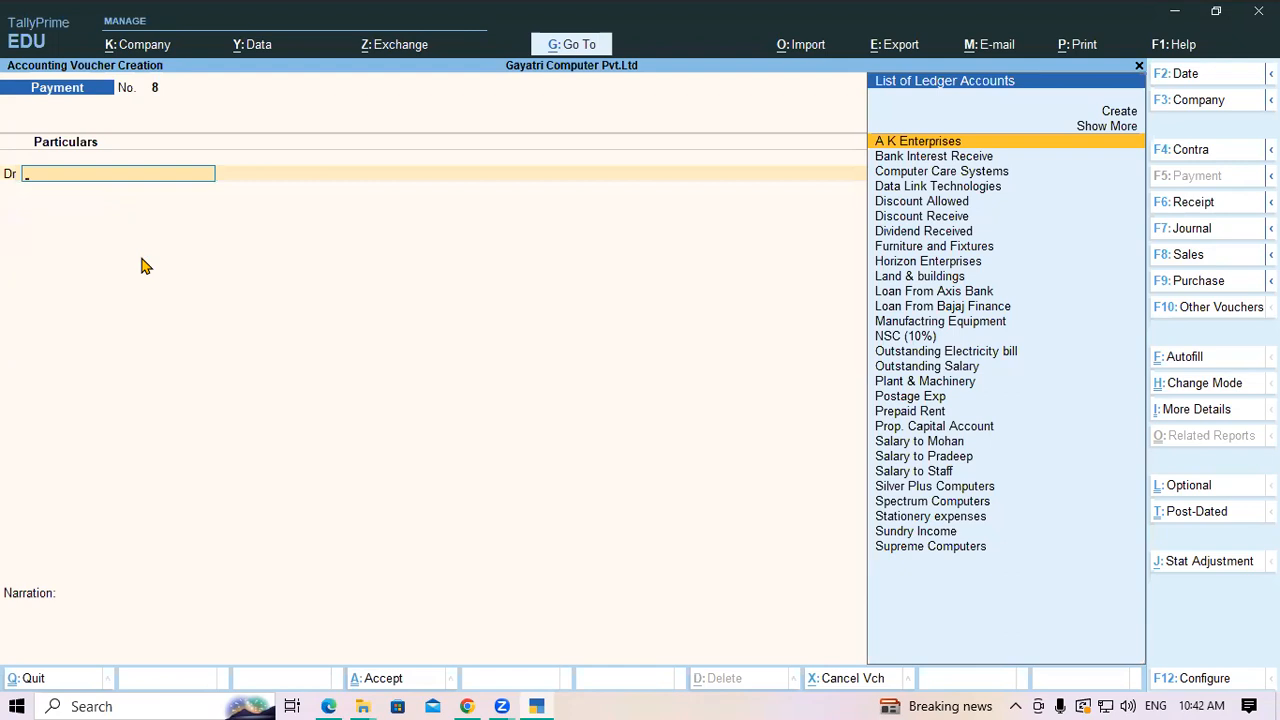
key("Escape")
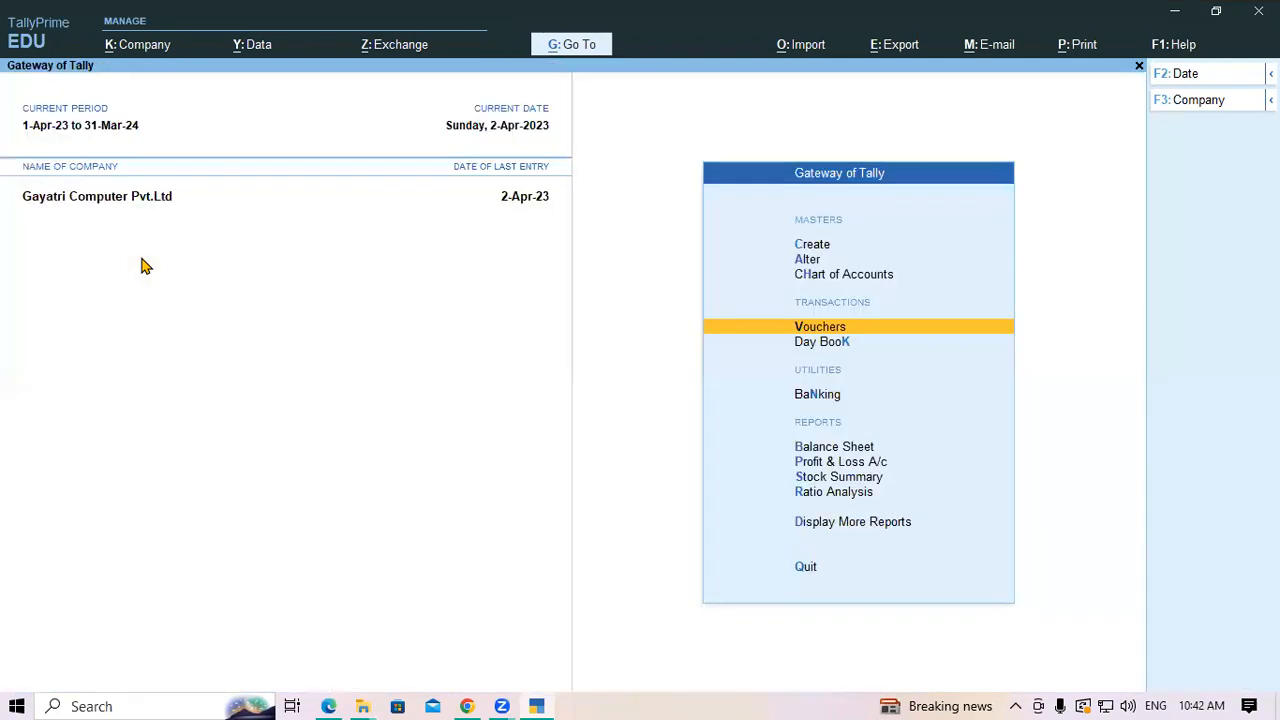
left_click(322, 700)
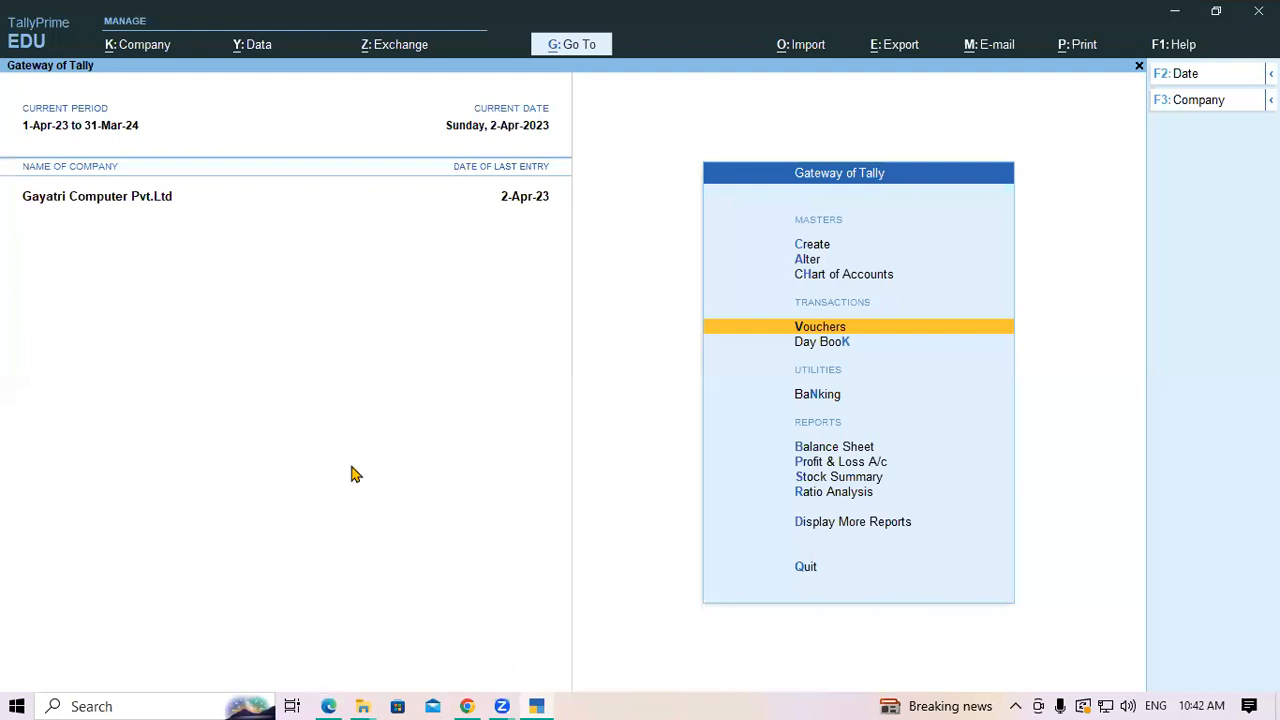